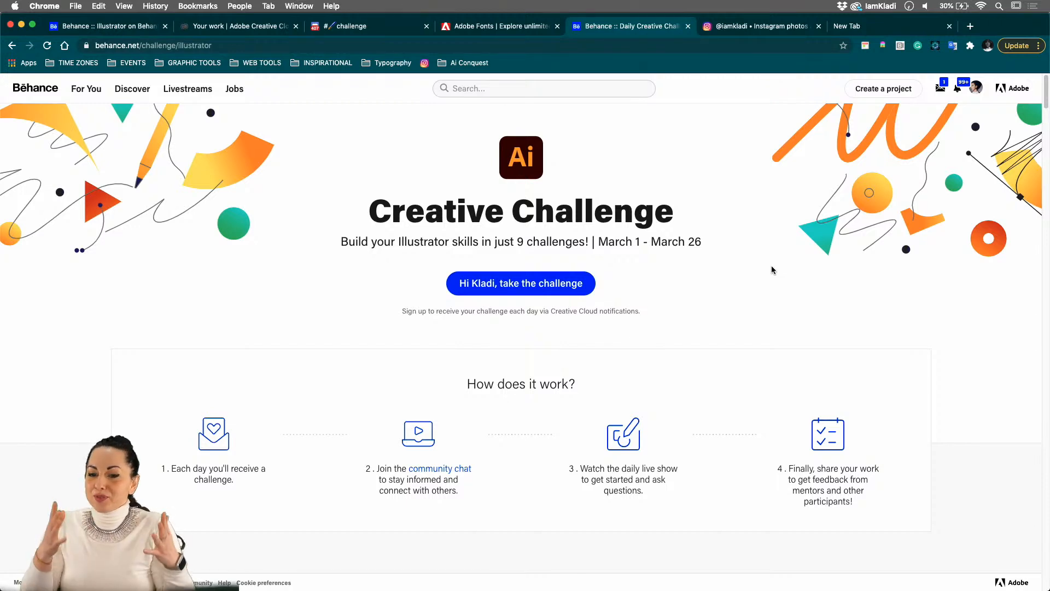
{"action": "scroll", "coordinate": [709, 326], "scroll_direction": "down", "scroll_amount": 7}
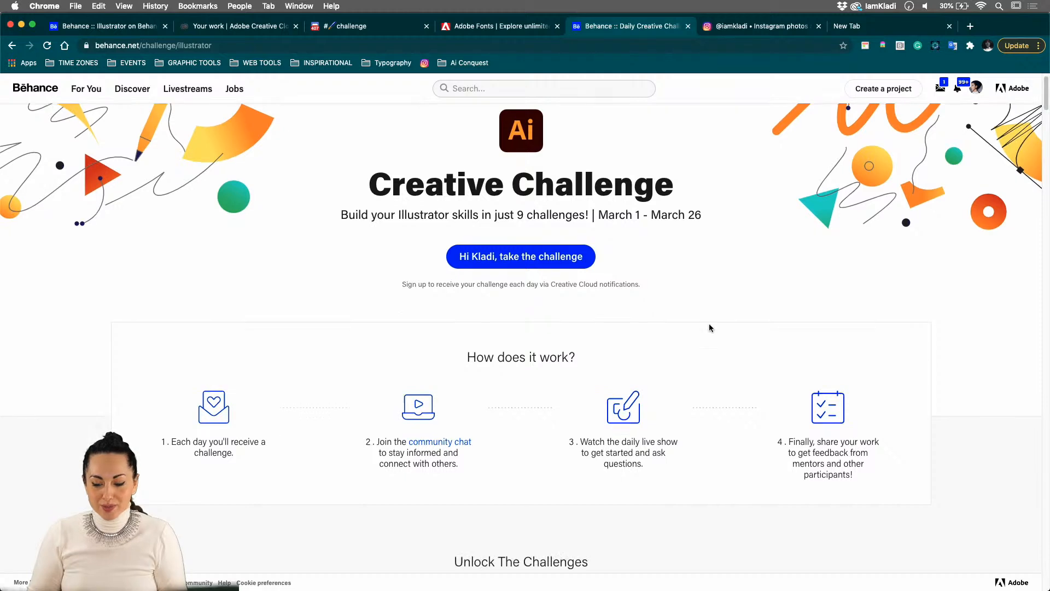
{"action": "scroll", "coordinate": [709, 327], "scroll_direction": "down", "scroll_amount": 4}
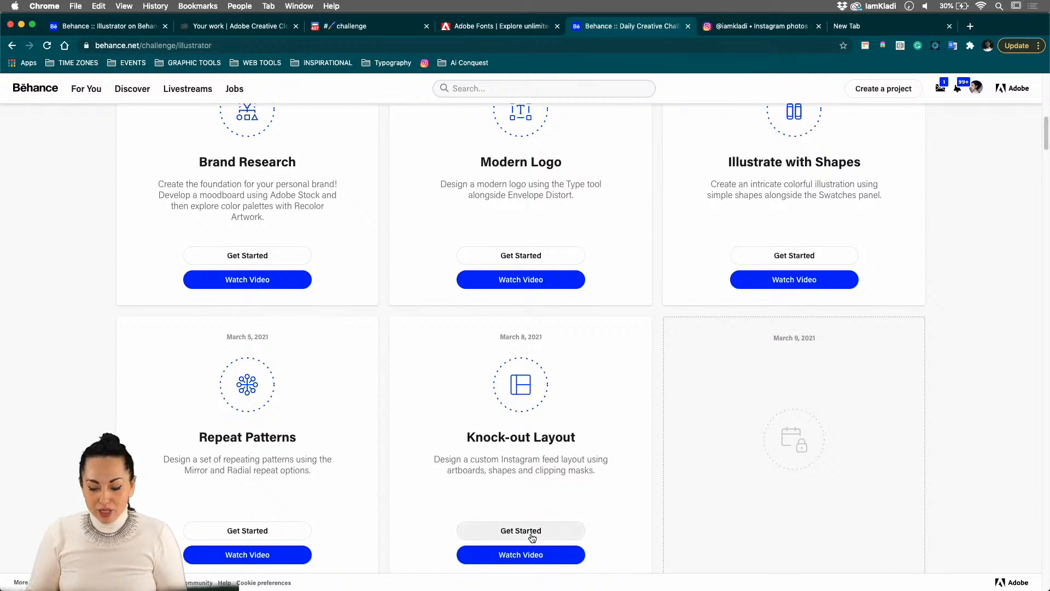
{"action": "left_click", "coordinate": [248, 31]}
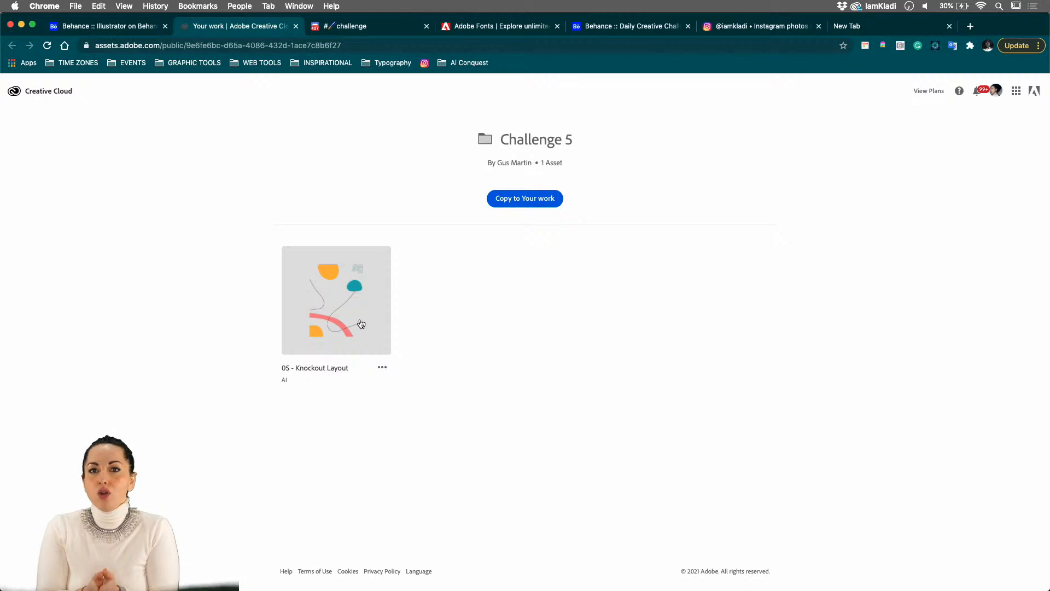
{"action": "left_click", "coordinate": [103, 29]}
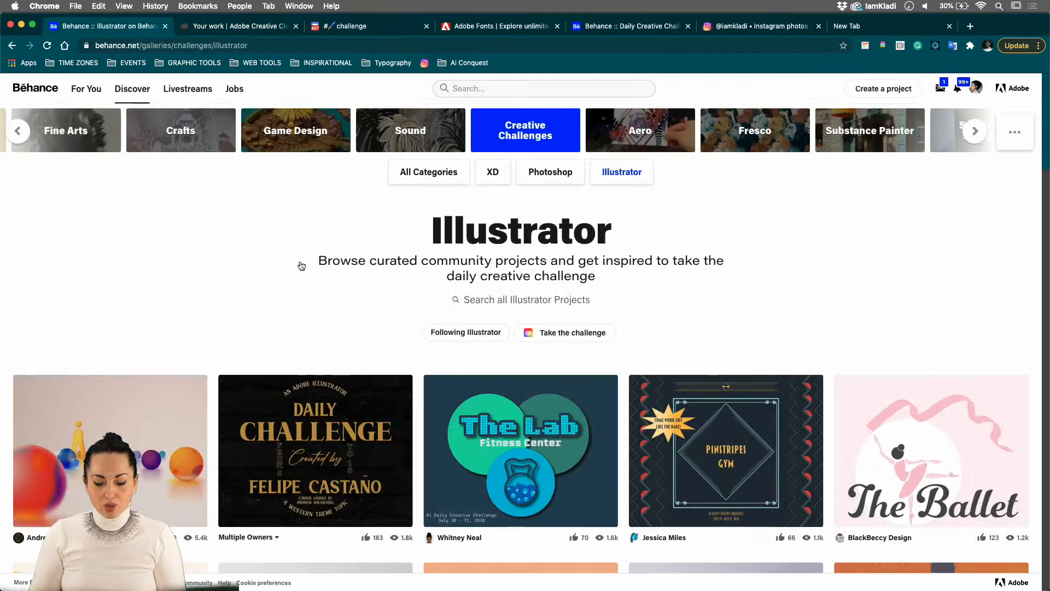
{"action": "left_click", "coordinate": [652, 31]}
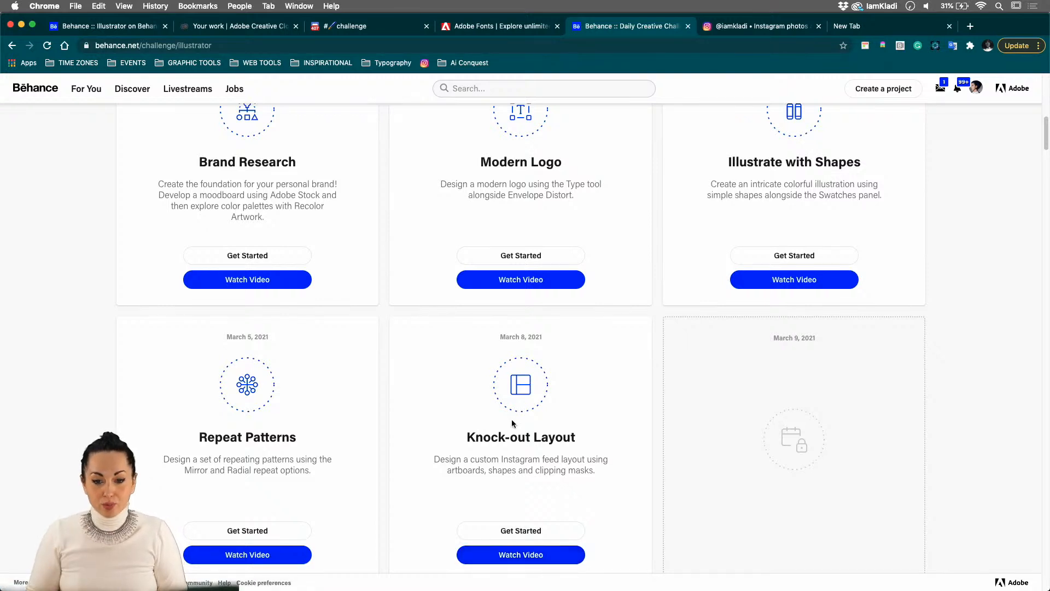
{"action": "scroll", "coordinate": [647, 287], "scroll_direction": "up", "scroll_amount": 2}
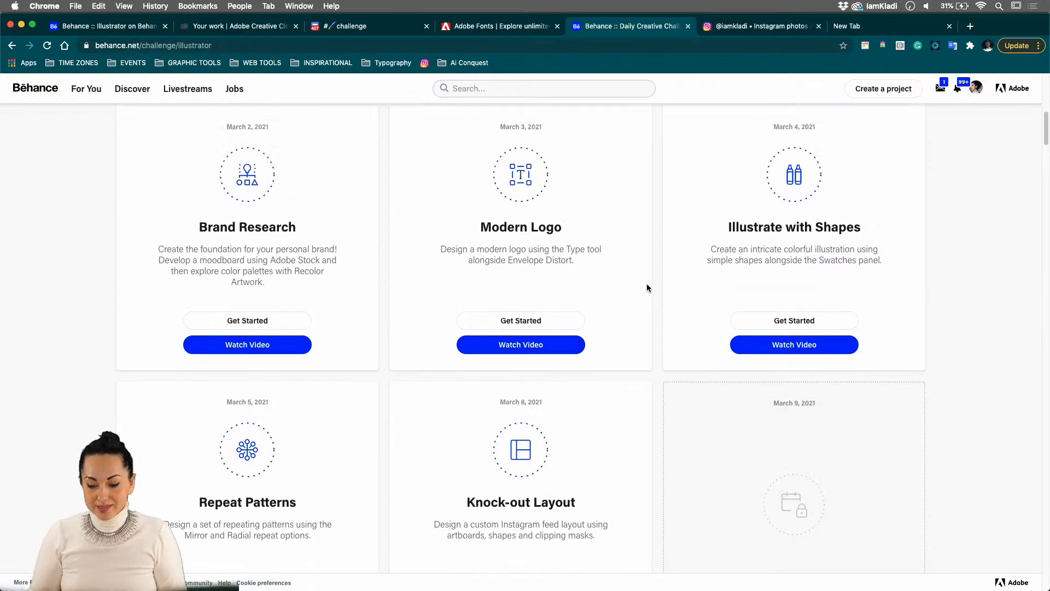
{"action": "scroll", "coordinate": [647, 287], "scroll_direction": "up", "scroll_amount": 1}
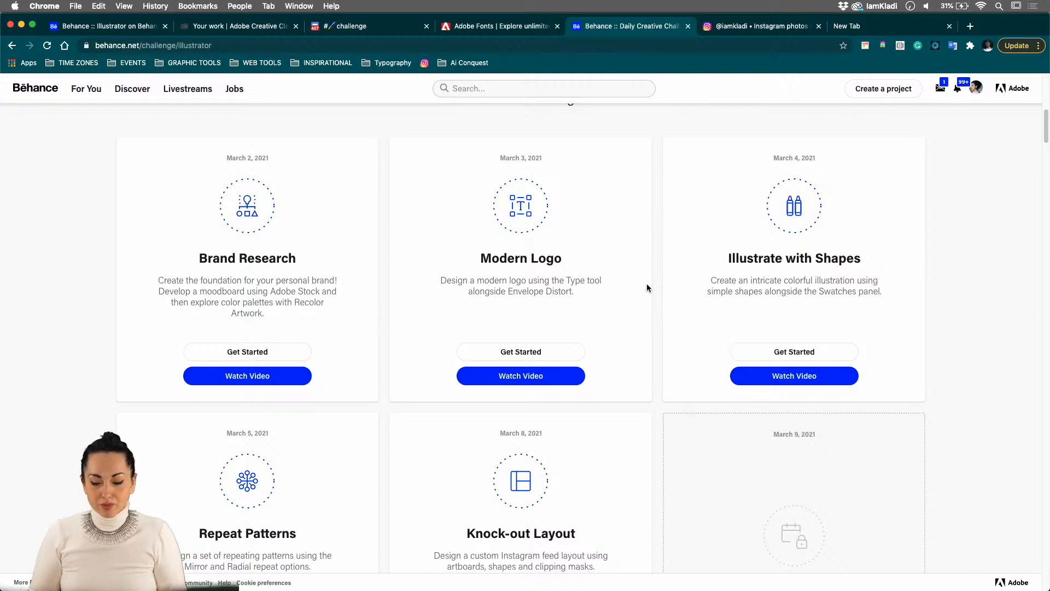
{"action": "scroll", "coordinate": [647, 287], "scroll_direction": "up", "scroll_amount": 2}
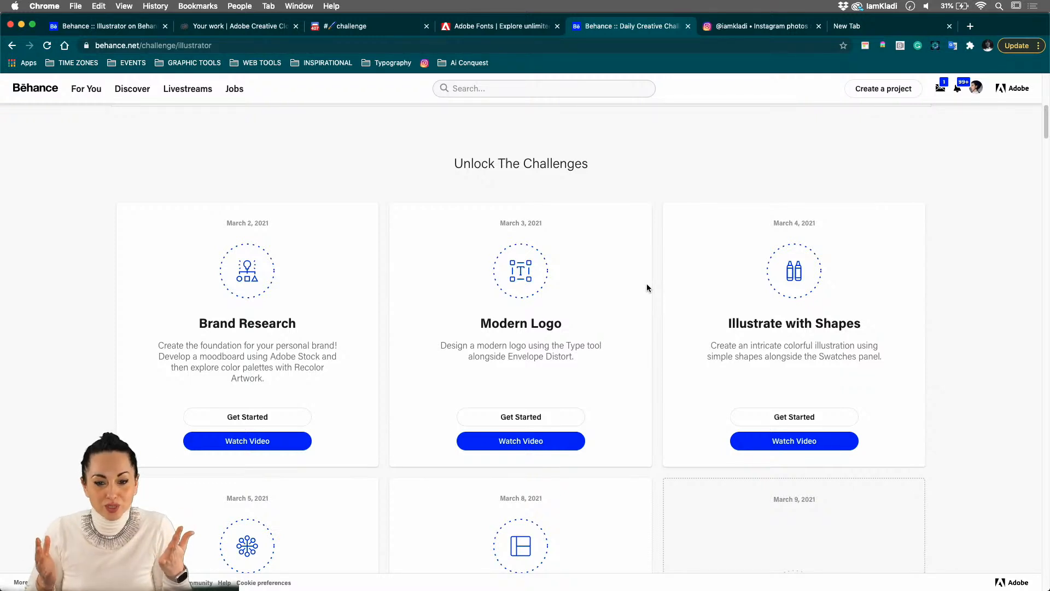
{"action": "scroll", "coordinate": [646, 287], "scroll_direction": "up", "scroll_amount": 10}
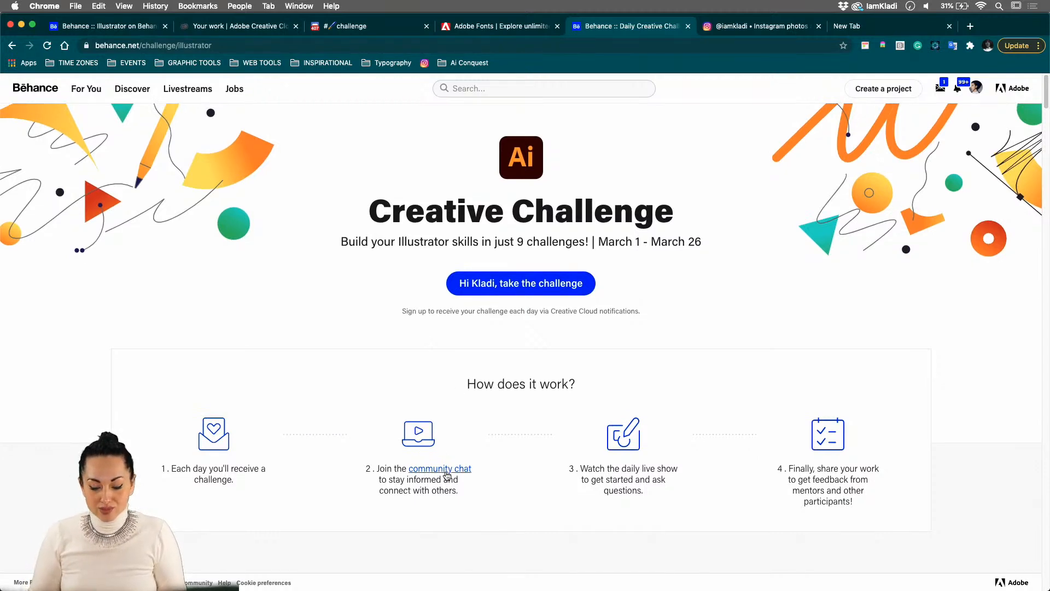
Open the Discord #challenge channel, view the Challenge 3 cactus image enlarged, and browse the posts
{"action": "left_click", "coordinate": [339, 28]}
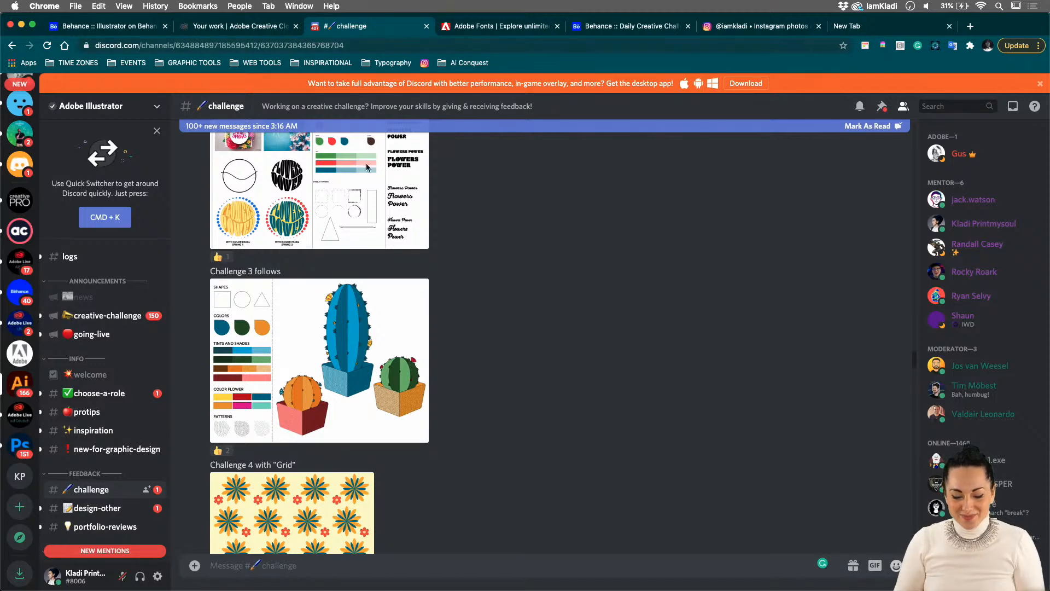
{"action": "left_click", "coordinate": [394, 291]}
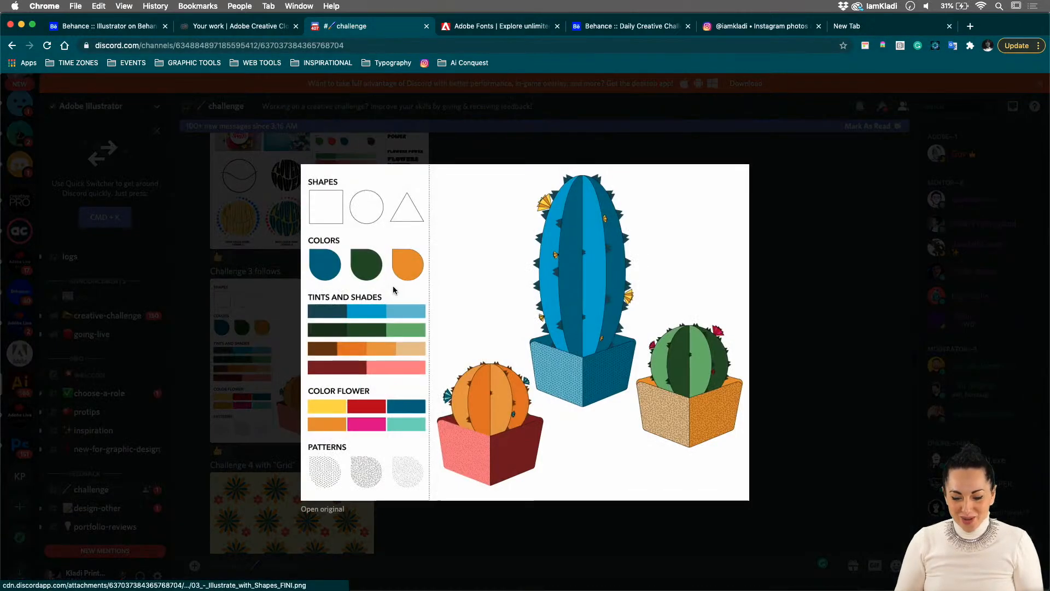
{"action": "left_click", "coordinate": [618, 135]}
{"action": "scroll", "coordinate": [566, 314], "scroll_direction": "up", "scroll_amount": 10}
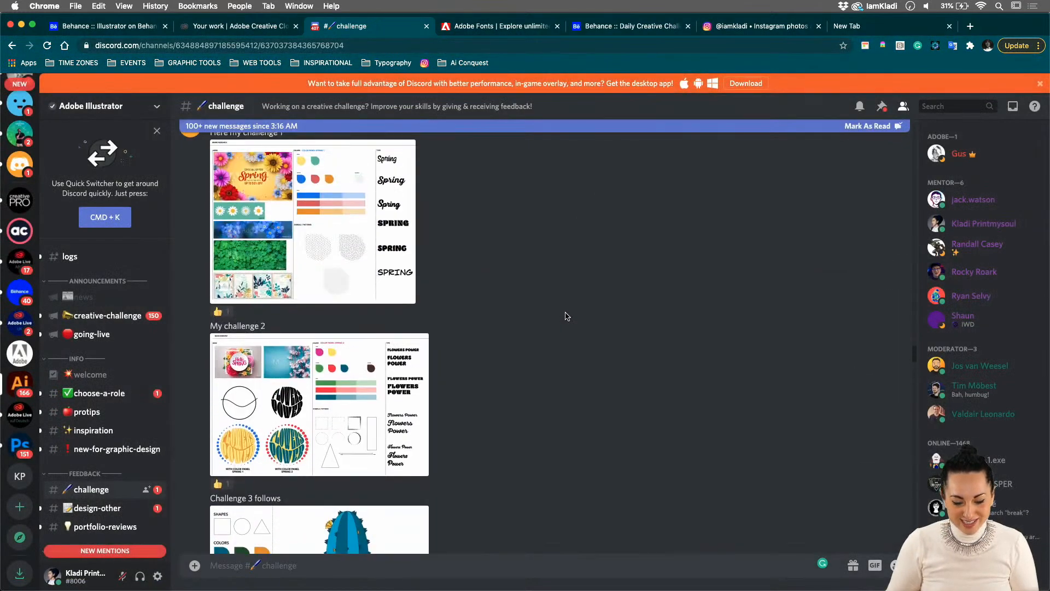
{"action": "scroll", "coordinate": [566, 317], "scroll_direction": "up", "scroll_amount": 5}
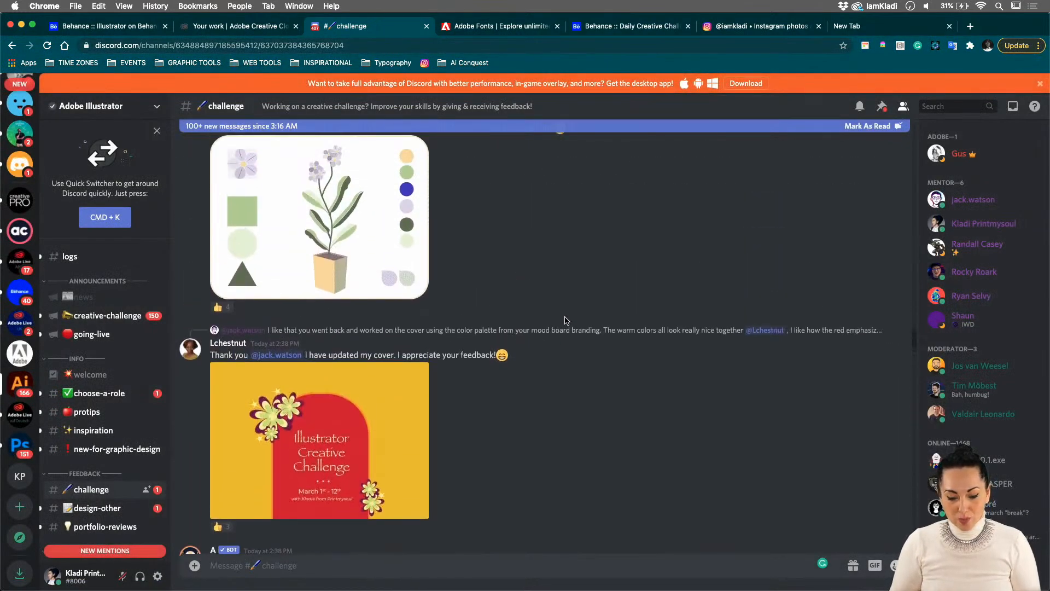
{"action": "scroll", "coordinate": [566, 320], "scroll_direction": "down", "scroll_amount": 15}
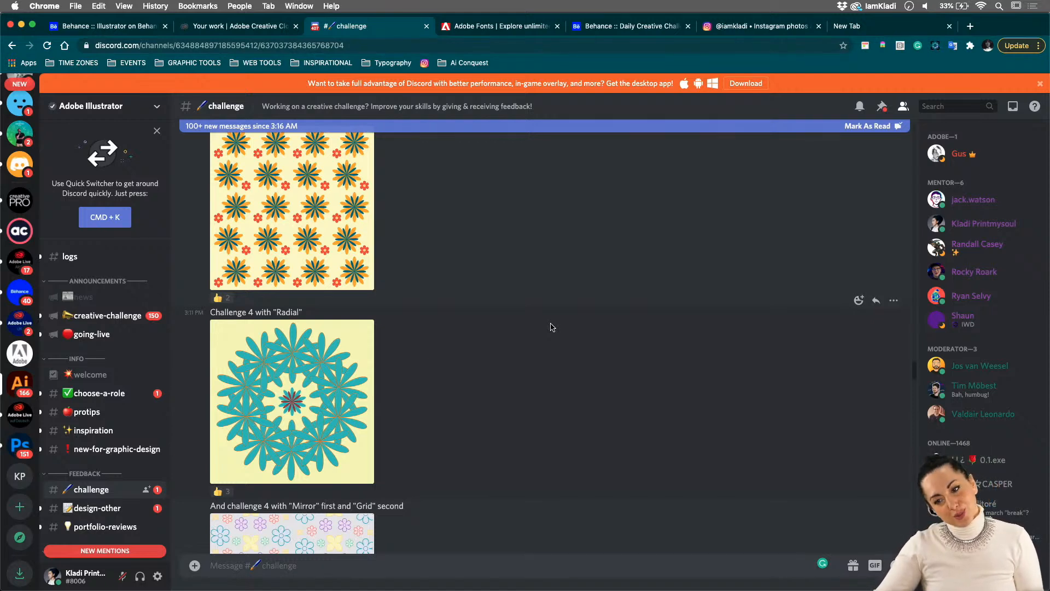
Switch to Illustrator and reset the Essentials workspace to its default layout
{"action": "mouse_move", "coordinate": [361, 583]}
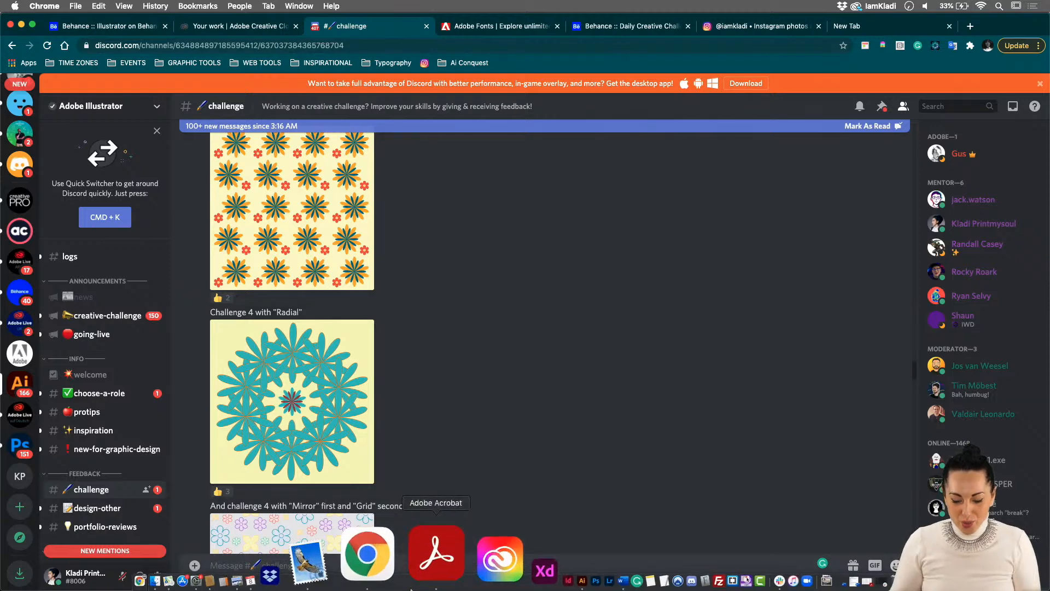
{"action": "left_click", "coordinate": [469, 573]}
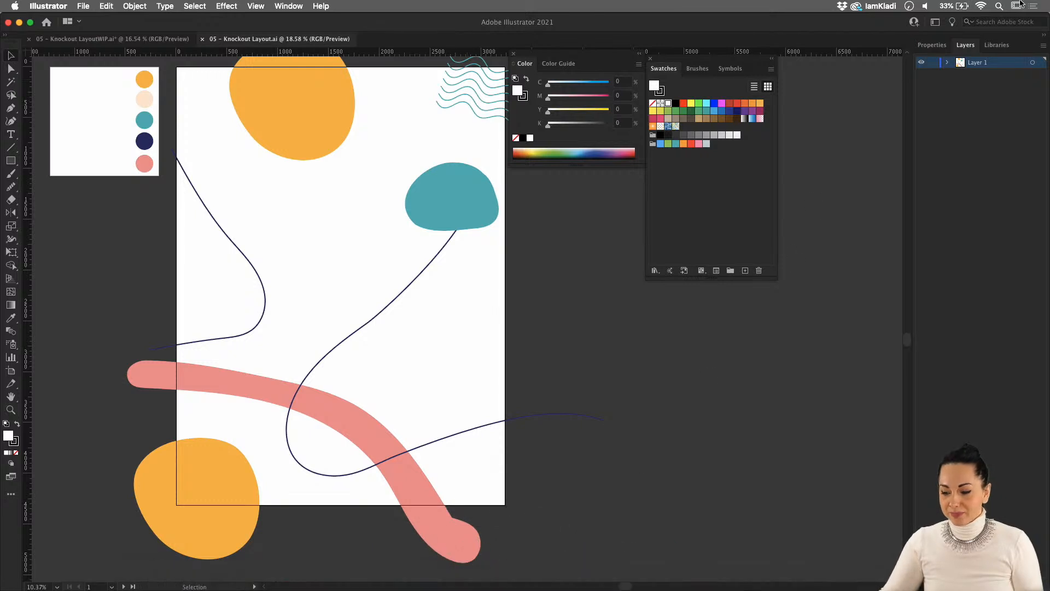
{"action": "left_click", "coordinate": [935, 22]}
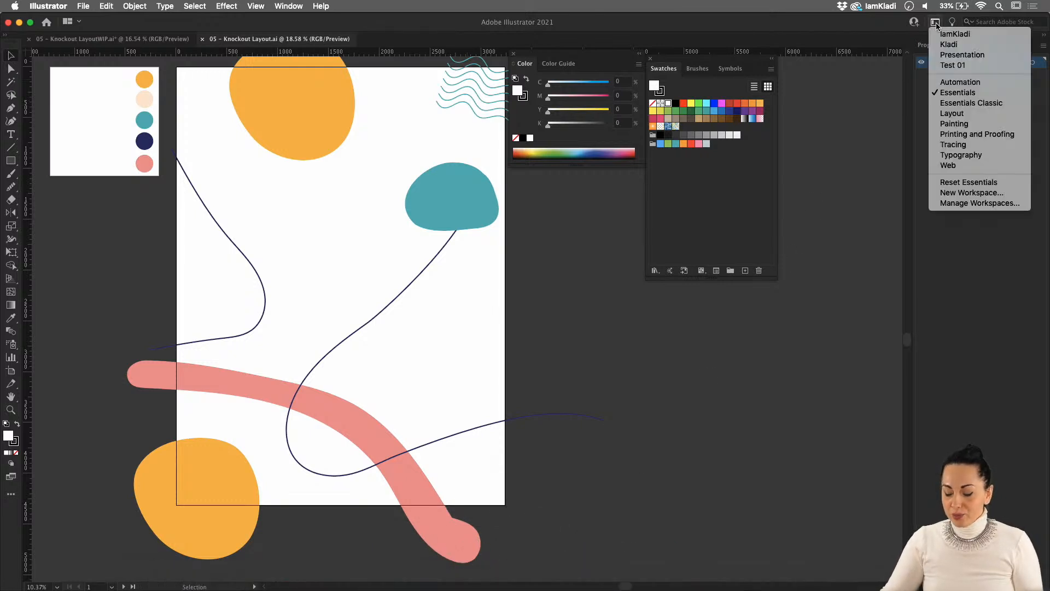
{"action": "left_click", "coordinate": [975, 185]}
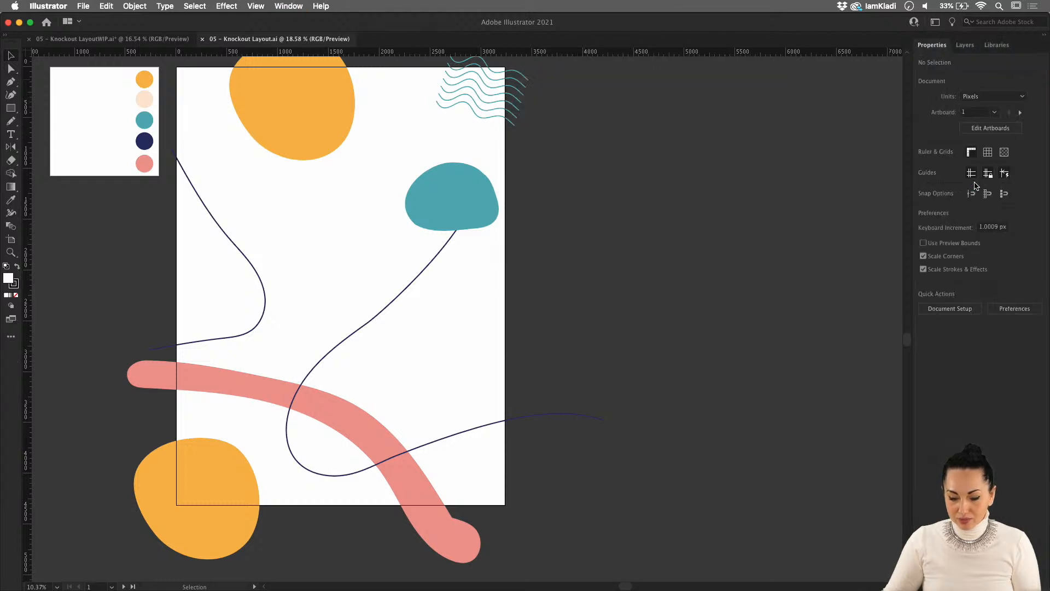
{"action": "left_click_drag", "start_coordinate": [430, 411], "coordinate": [522, 446]}
Look over the Behance Daily Creative Challenge page, then return to Illustrator
{"action": "mouse_move", "coordinate": [463, 583]}
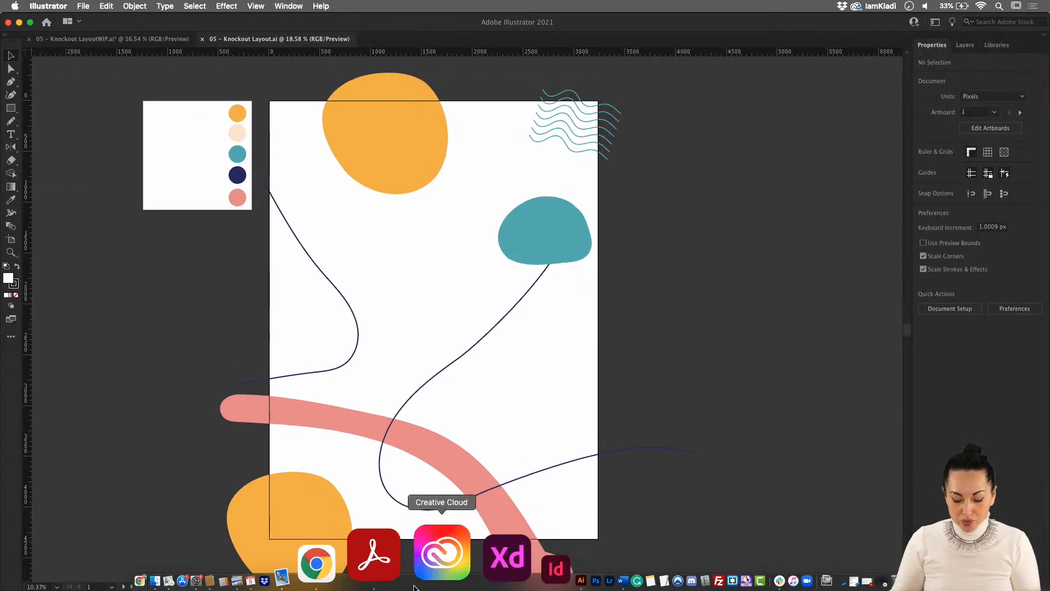
{"action": "left_click", "coordinate": [405, 569]}
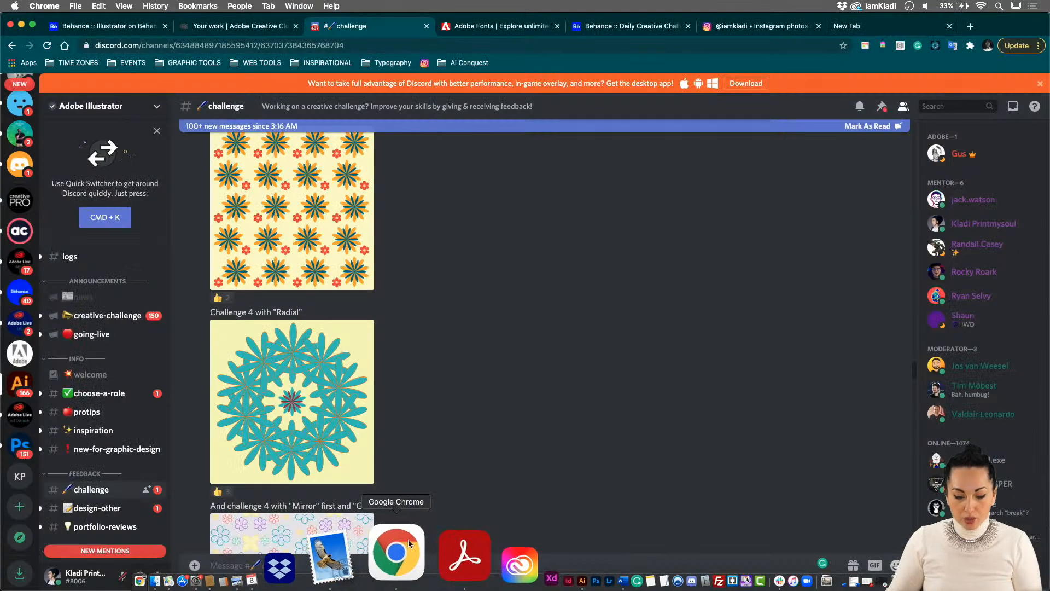
{"action": "left_click", "coordinate": [643, 25]}
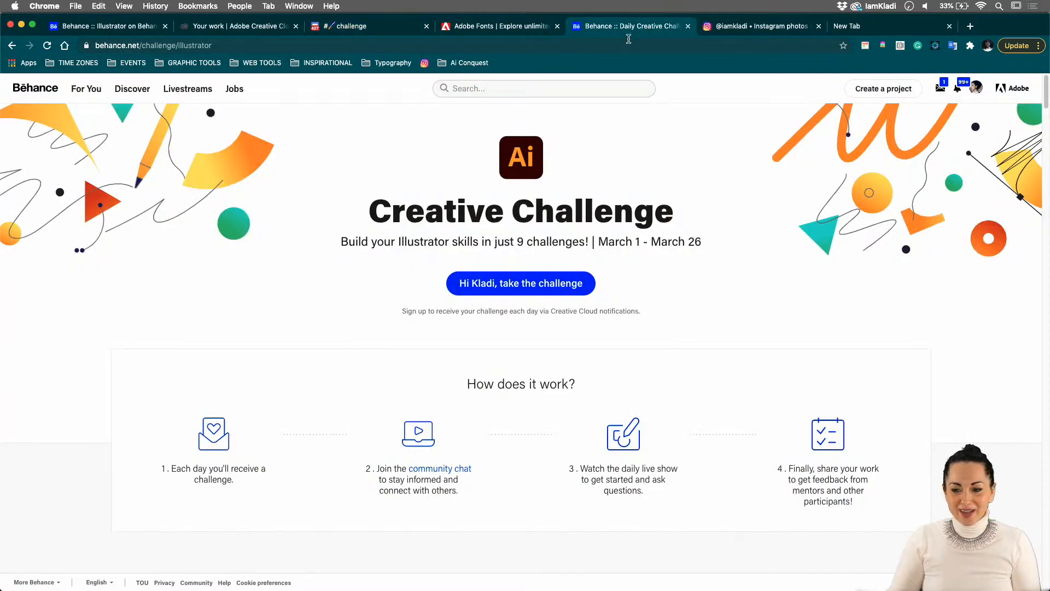
{"action": "scroll", "coordinate": [486, 260], "scroll_direction": "down", "scroll_amount": 10}
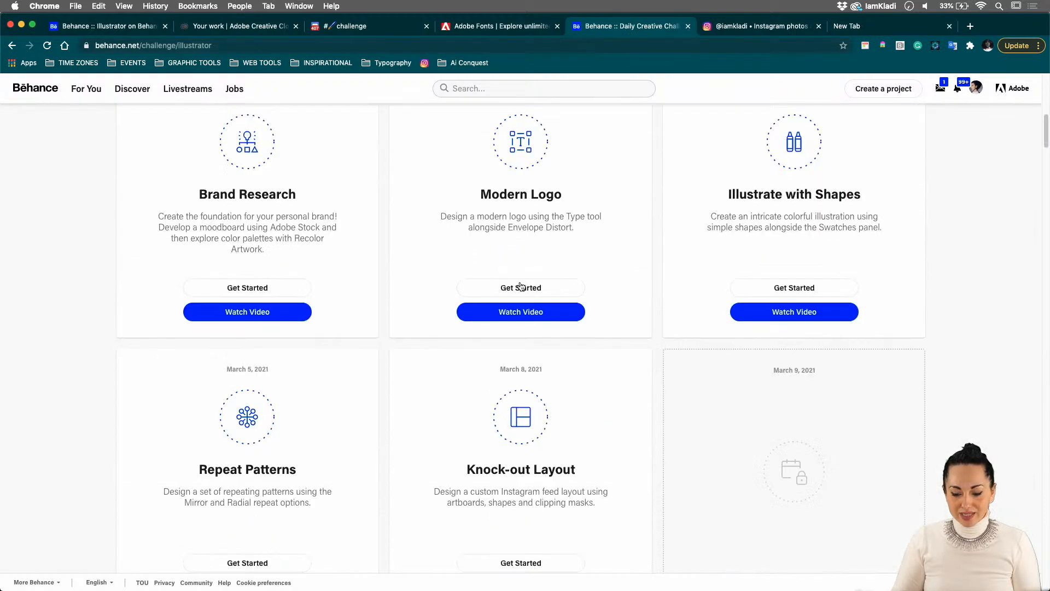
{"action": "scroll", "coordinate": [495, 486], "scroll_direction": "down", "scroll_amount": 1}
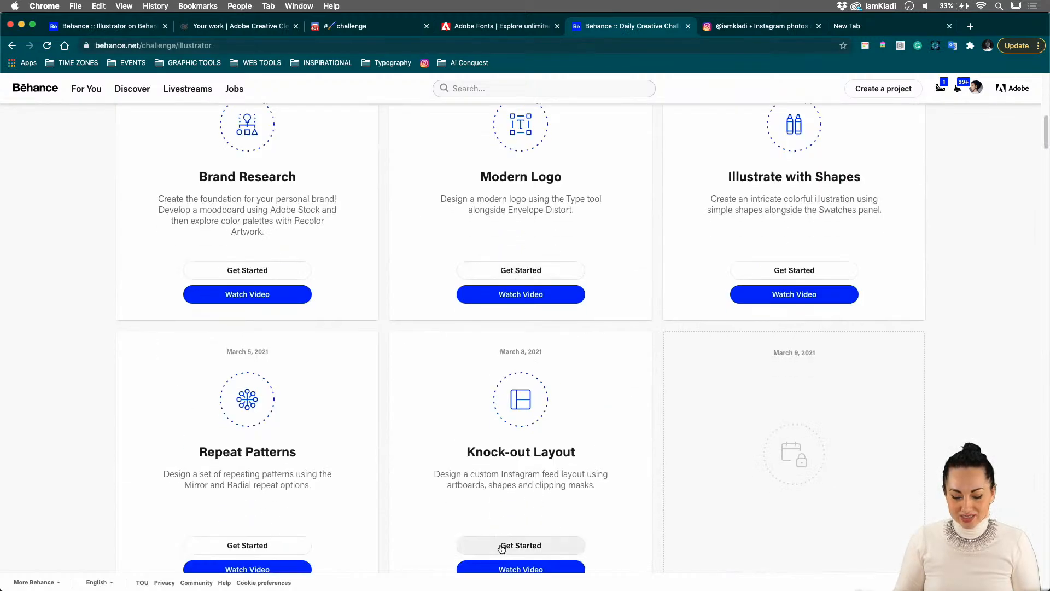
{"action": "left_click", "coordinate": [468, 558]}
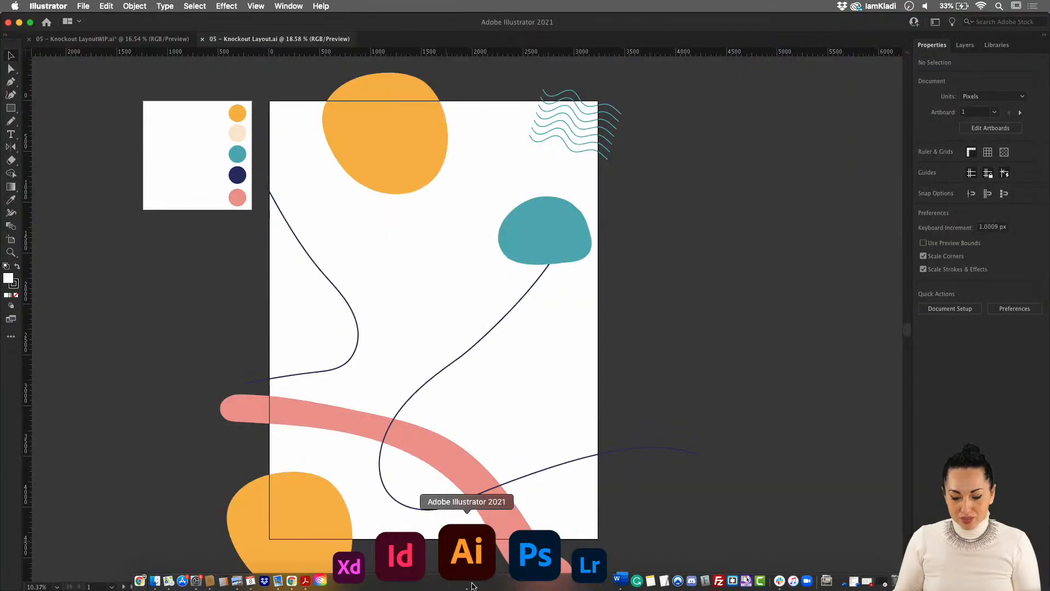
{"action": "left_click_drag", "start_coordinate": [516, 405], "coordinate": [530, 375]}
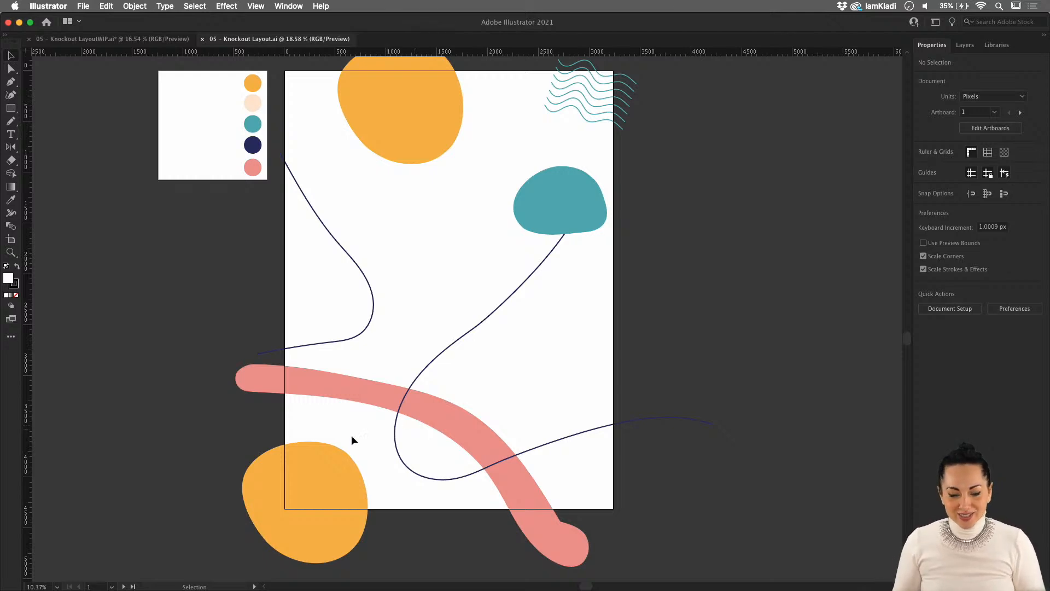
Bring up 05 - Knockout LayoutWIP.ai so the whole twelve-photo feed layout and swatches are visible
{"action": "left_click", "coordinate": [159, 40]}
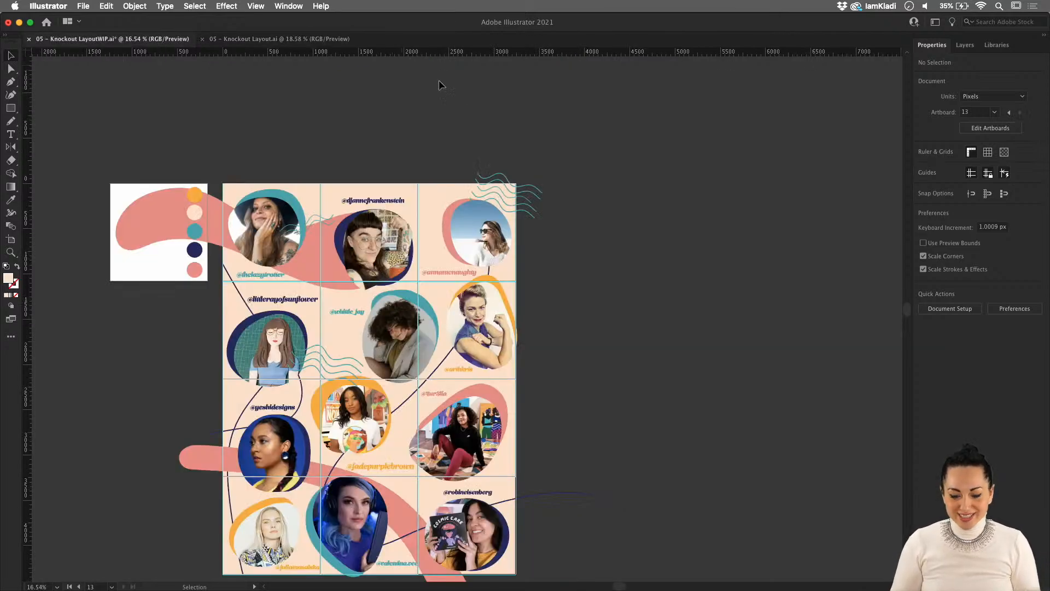
{"action": "scroll", "coordinate": [460, 227], "scroll_direction": "up", "scroll_amount": 4}
{"action": "scroll", "coordinate": [461, 226], "scroll_direction": "down", "scroll_amount": 3}
{"action": "scroll", "coordinate": [461, 226], "scroll_direction": "left", "scroll_amount": 2}
{"action": "scroll", "coordinate": [460, 227], "scroll_direction": "down", "scroll_amount": 2}
{"action": "scroll", "coordinate": [461, 227], "scroll_direction": "left", "scroll_amount": 1}
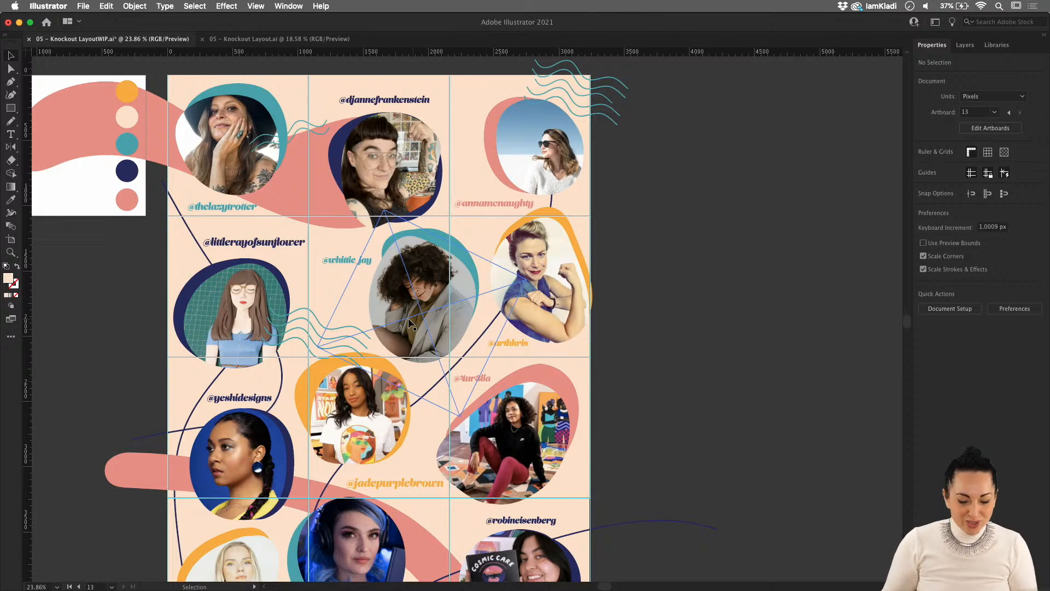
{"action": "scroll", "coordinate": [268, 287], "scroll_direction": "up", "scroll_amount": 3}
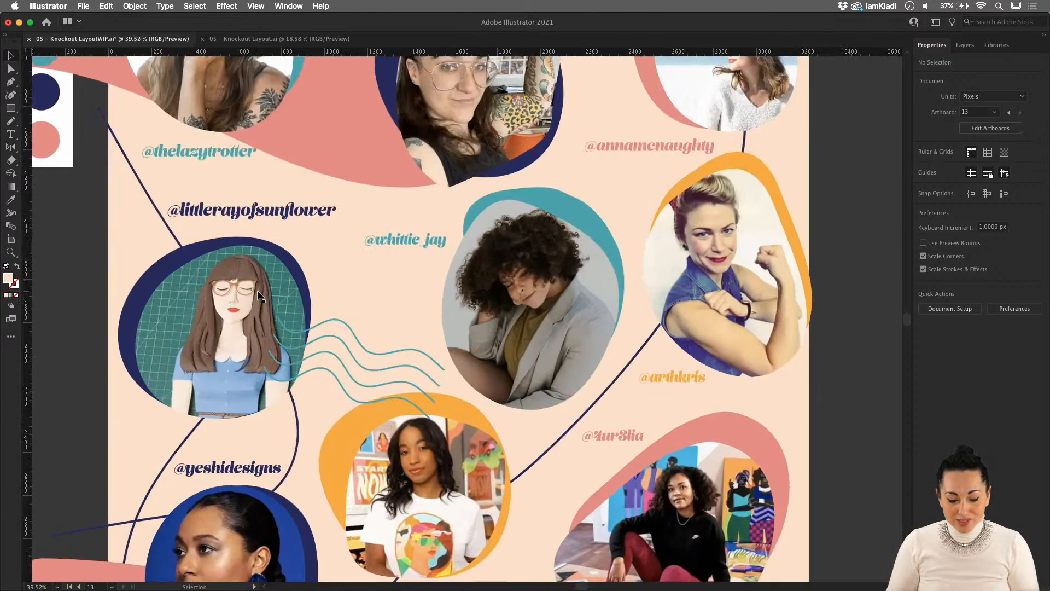
{"action": "scroll", "coordinate": [258, 295], "scroll_direction": "down", "scroll_amount": 5}
{"action": "scroll", "coordinate": [258, 296], "scroll_direction": "right", "scroll_amount": 2}
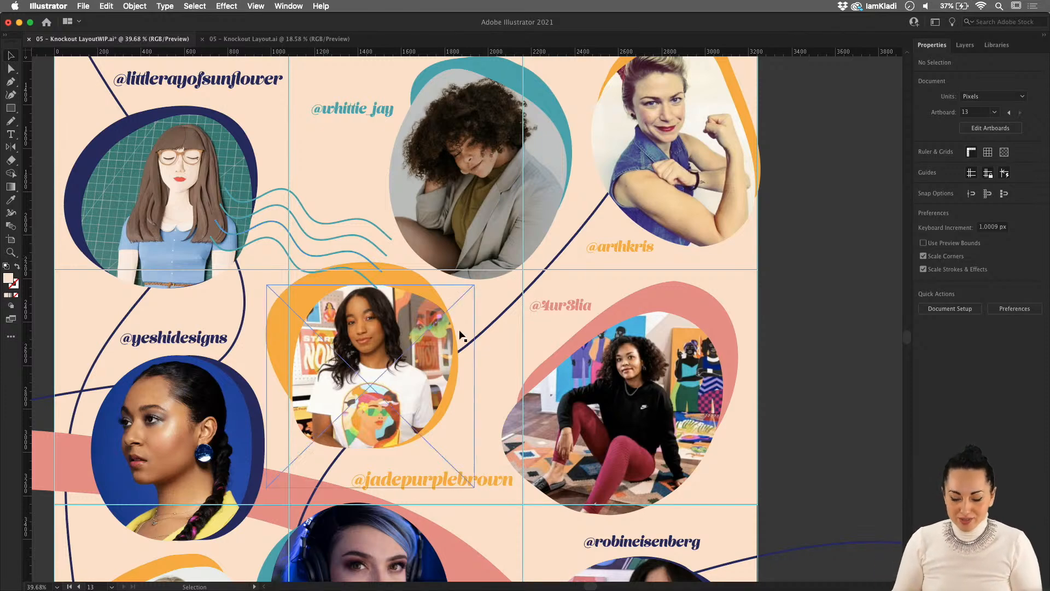
{"action": "scroll", "coordinate": [557, 164], "scroll_direction": "down", "scroll_amount": 8}
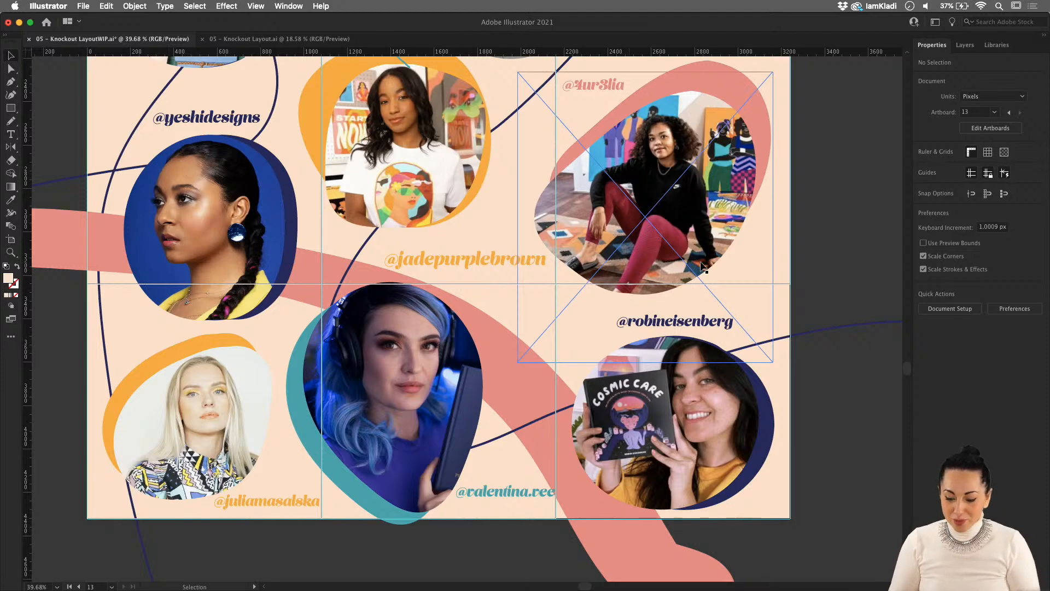
{"action": "scroll", "coordinate": [703, 268], "scroll_direction": "down", "scroll_amount": 4}
{"action": "left_click_drag", "start_coordinate": [703, 268], "coordinate": [526, 439]}
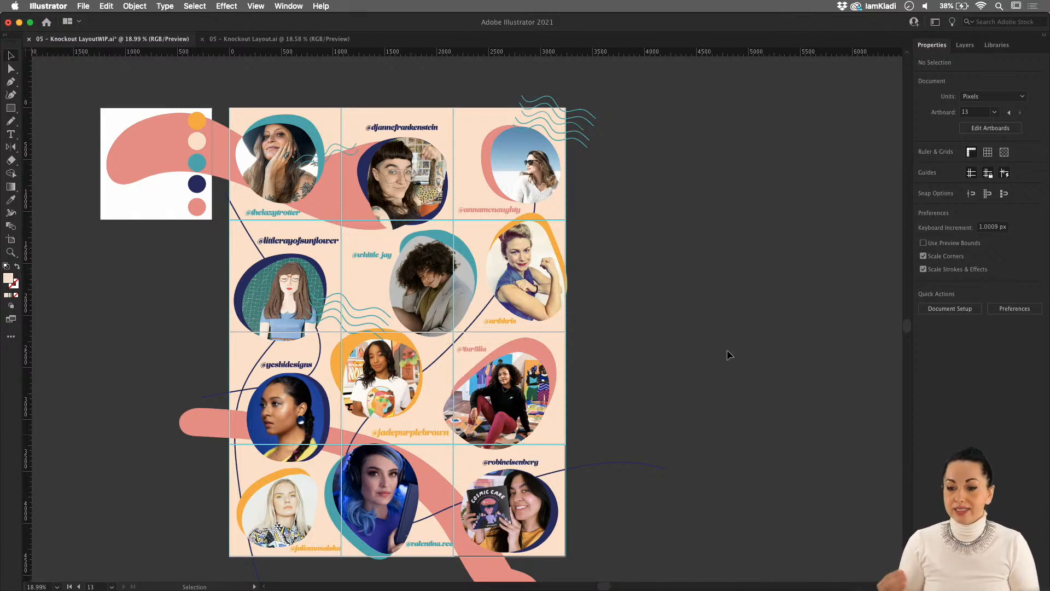
In Knockout Layout.ai, draw a new artboard in the empty space right of Artboard 1
{"action": "left_click", "coordinate": [315, 40]}
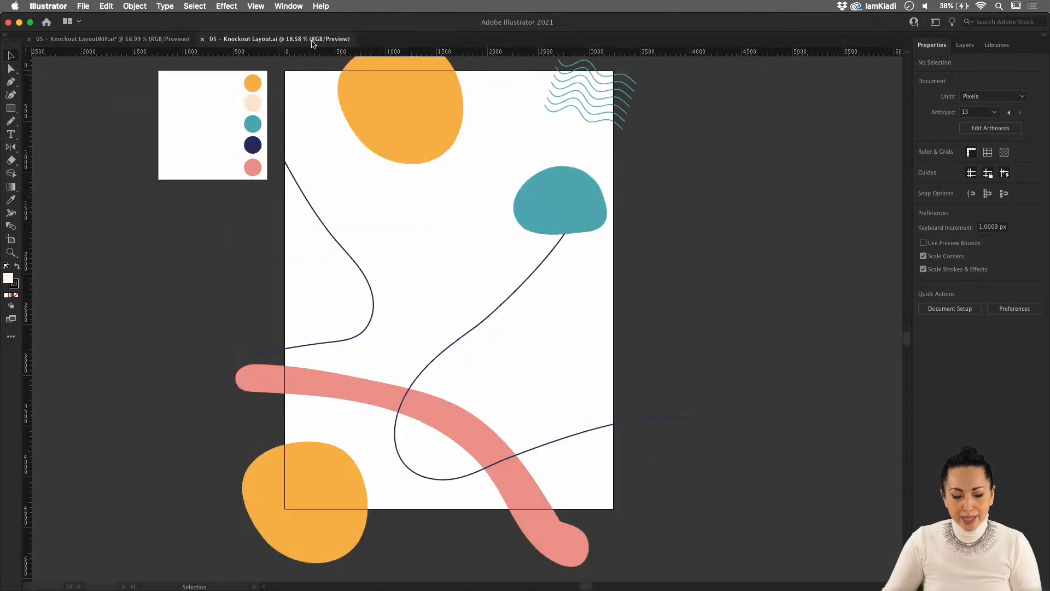
{"action": "scroll", "coordinate": [451, 231], "scroll_direction": "right", "scroll_amount": 5}
{"action": "scroll", "coordinate": [438, 232], "scroll_direction": "up", "scroll_amount": 2}
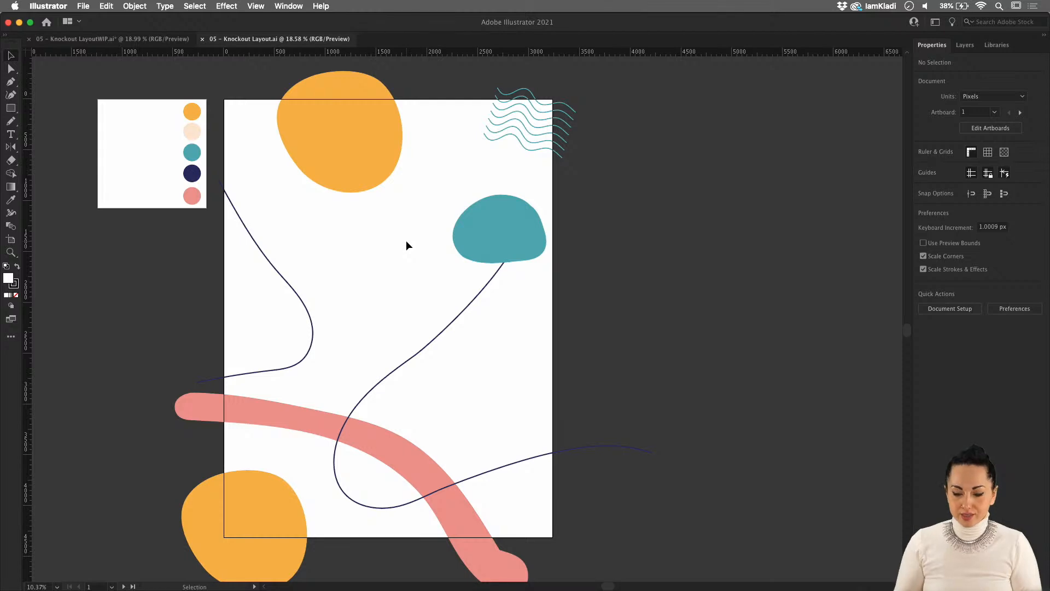
{"action": "left_click_drag", "start_coordinate": [457, 265], "coordinate": [407, 258]}
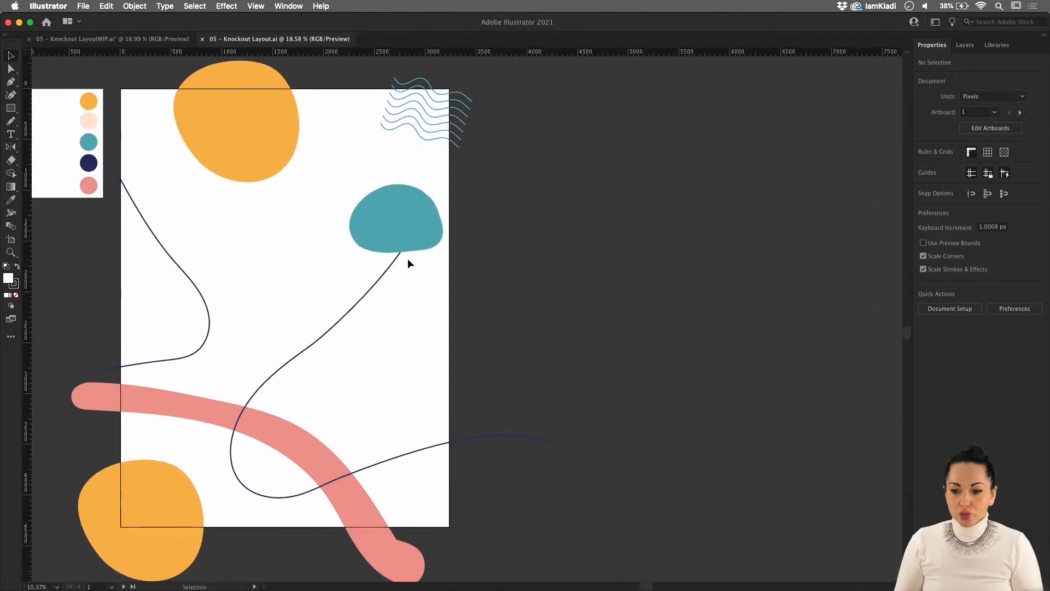
{"action": "left_click", "coordinate": [11, 239]}
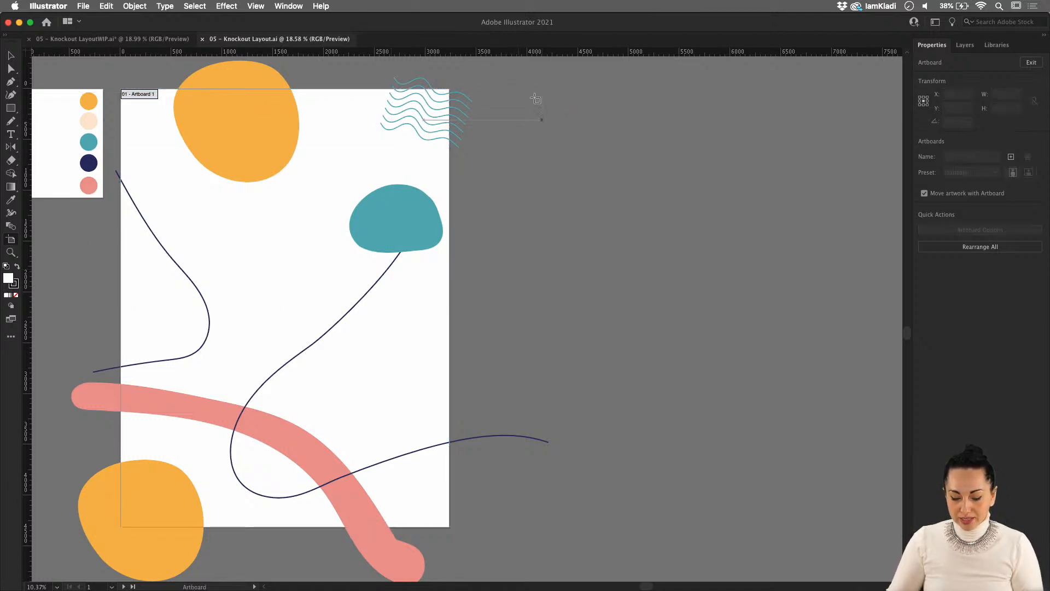
{"action": "left_click_drag", "start_coordinate": [530, 88], "coordinate": [812, 384]}
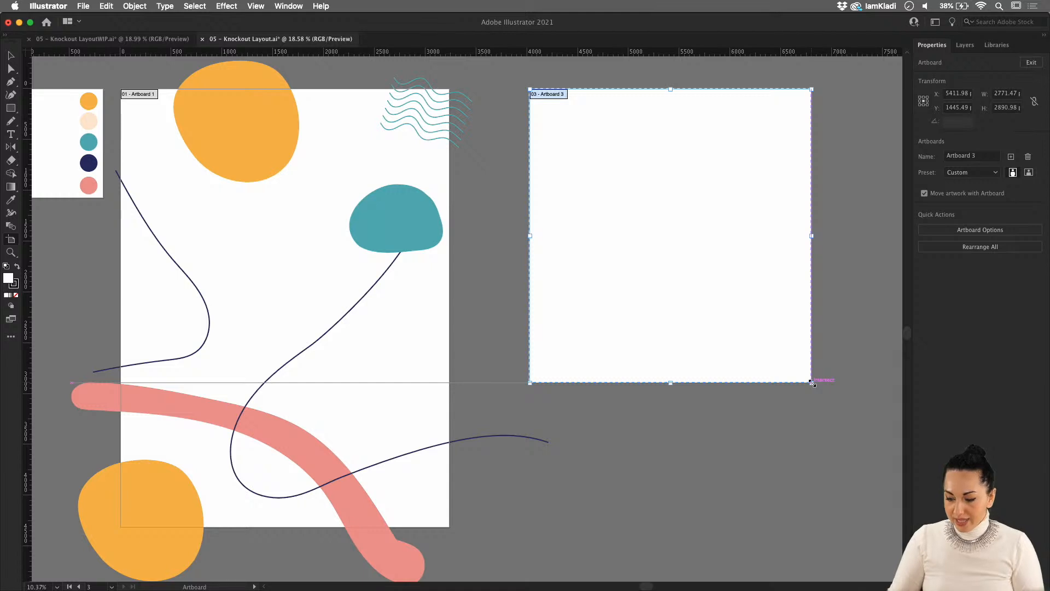
Set Artboard 3 to 3240 × 4320 px, entered as 1080*3 by 1080*4, in Artboard Options
{"action": "key", "text": "Return"}
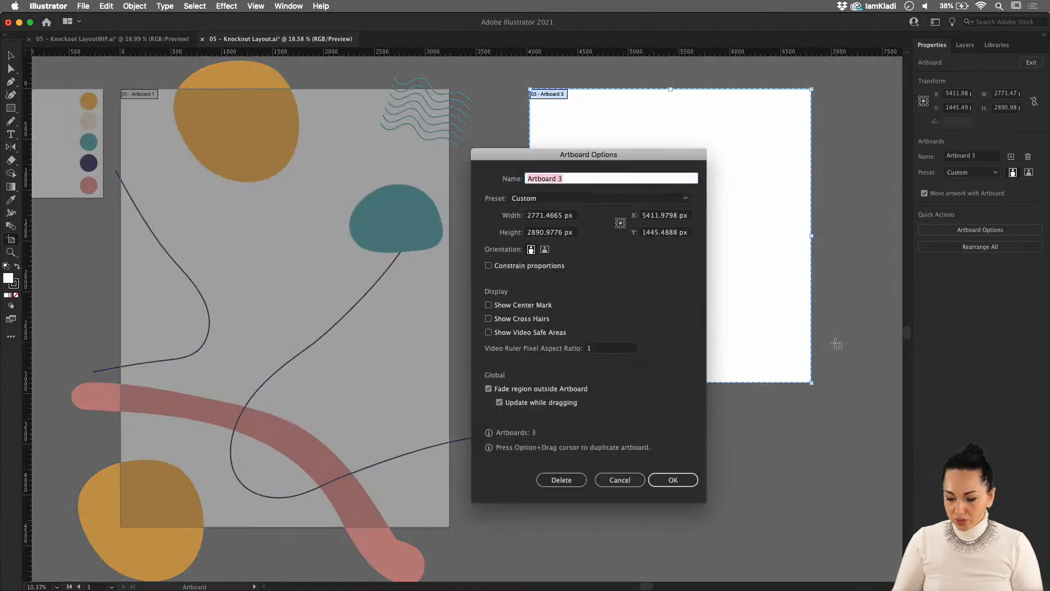
{"action": "left_click", "coordinate": [533, 221]}
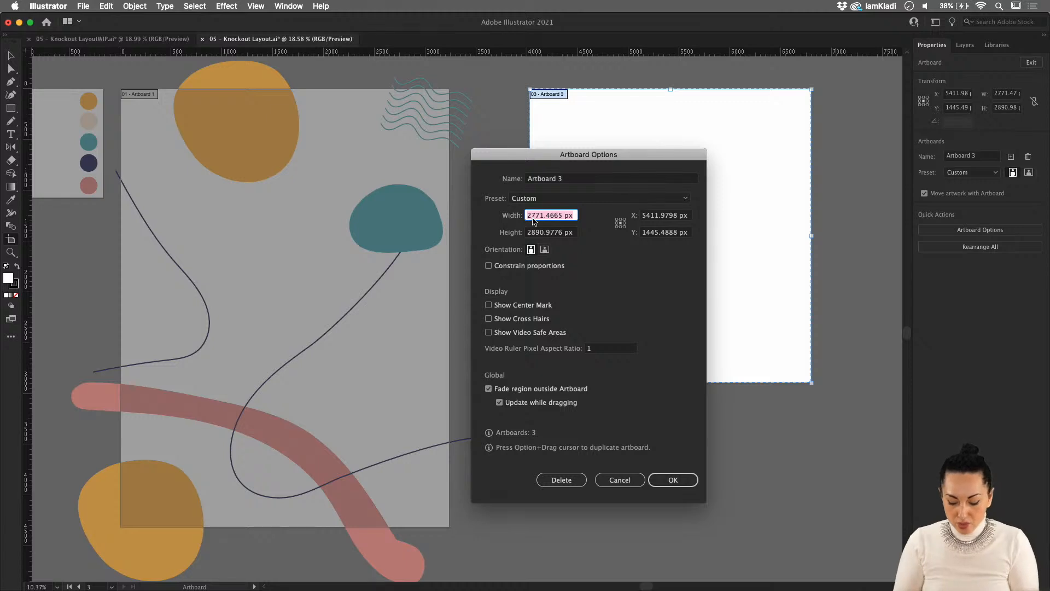
{"action": "type", "text": "1080*3"}
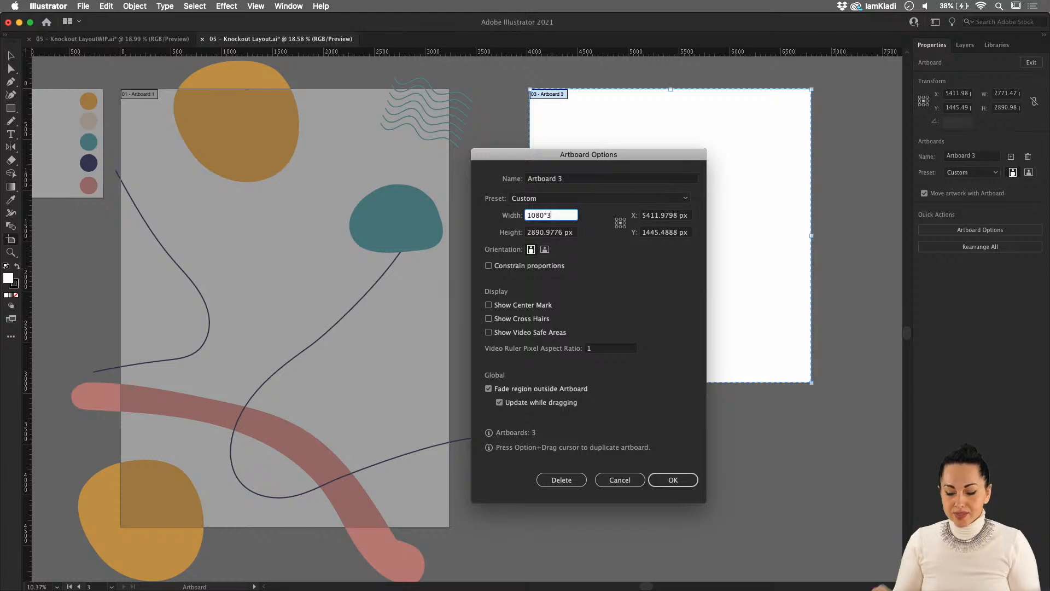
{"action": "left_click", "coordinate": [541, 233]}
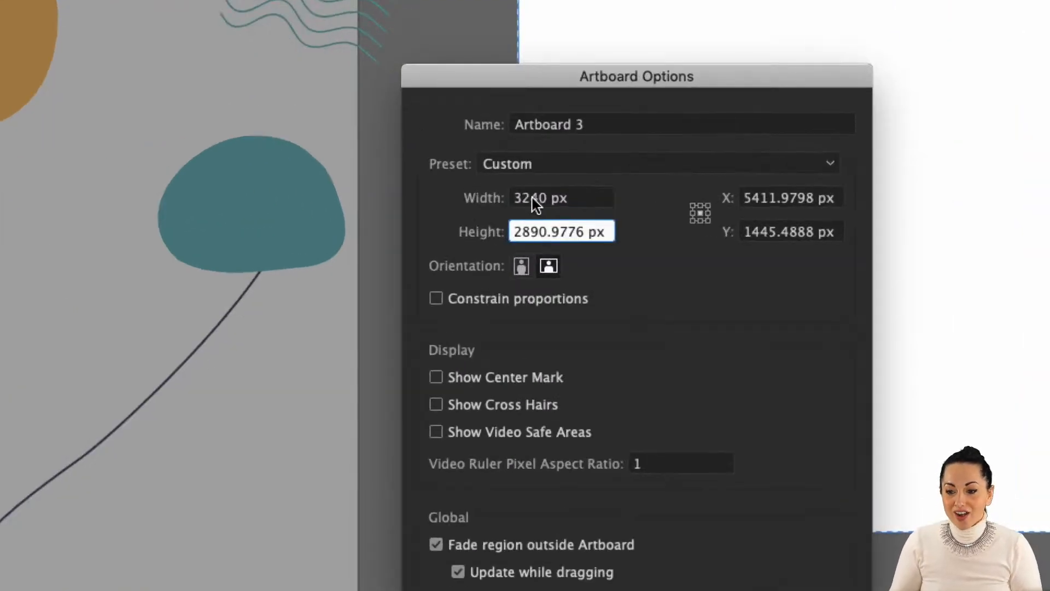
{"action": "triple_click", "coordinate": [553, 231]}
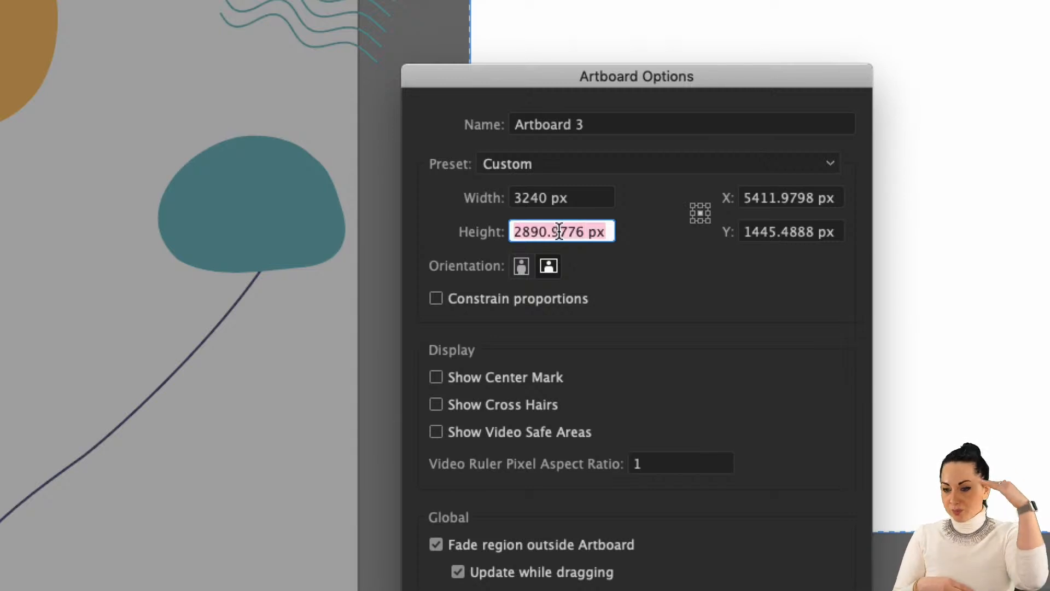
{"action": "type", "text": "1080"}
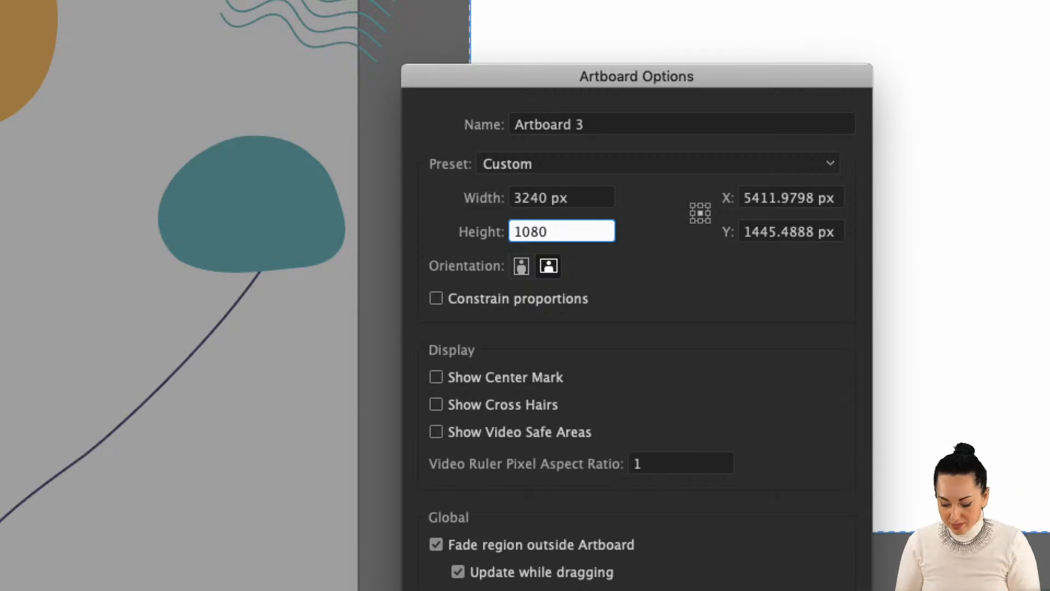
{"action": "type", "text": "*4"}
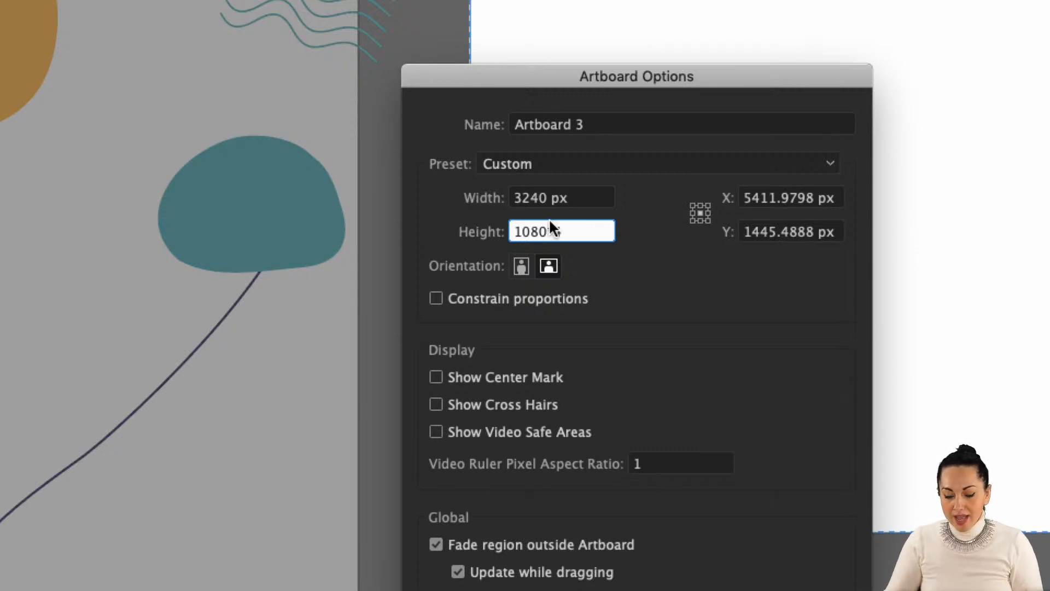
{"action": "left_click", "coordinate": [591, 205]}
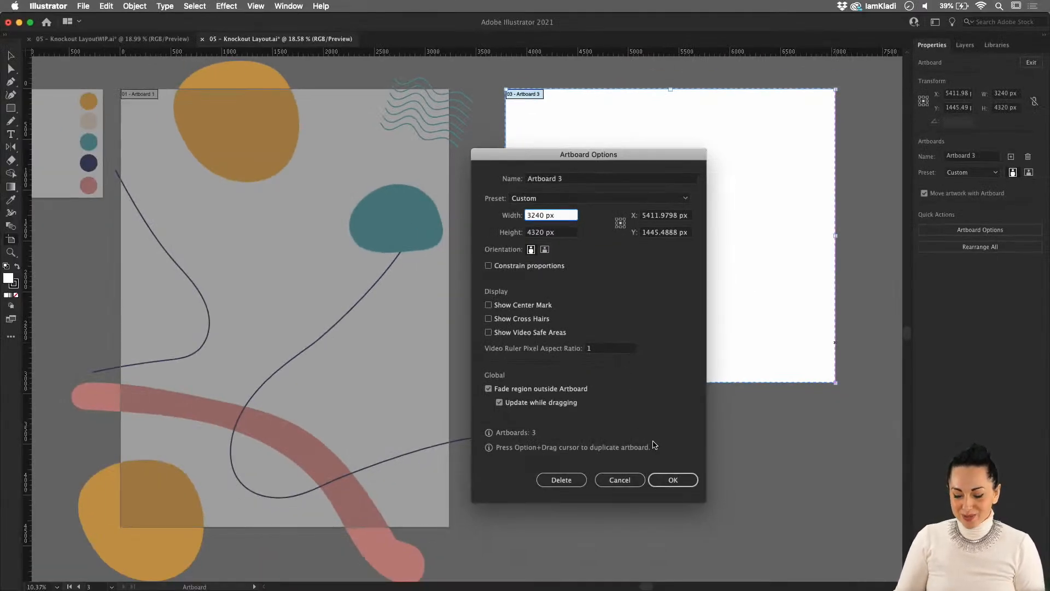
{"action": "left_click", "coordinate": [672, 480]}
Undo the accidental move of Artboard 3, delete it, and leave artboard editing
{"action": "scroll", "coordinate": [665, 462], "scroll_direction": "down", "scroll_amount": 1}
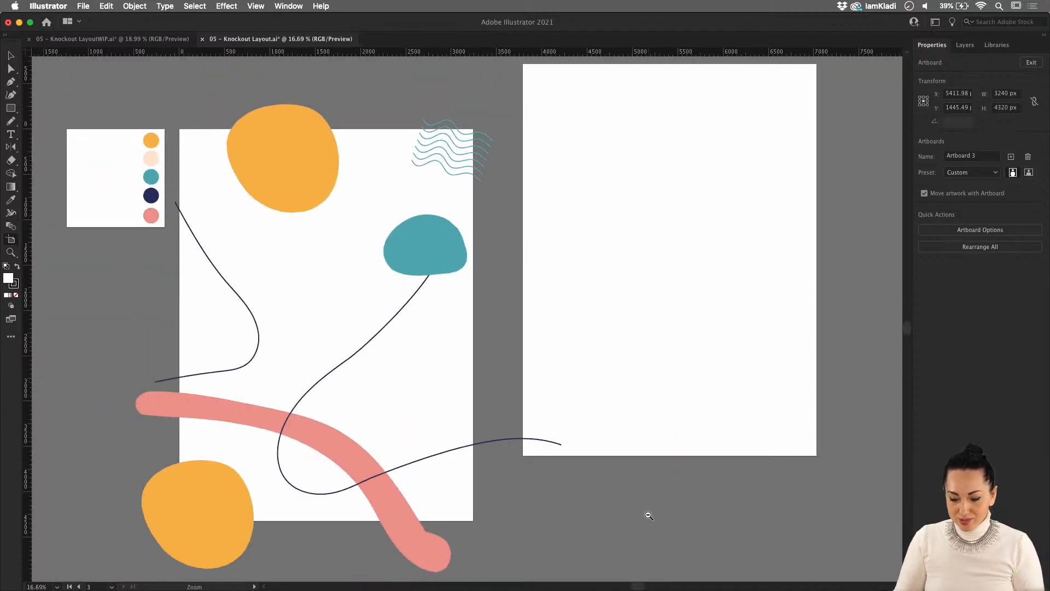
{"action": "left_click_drag", "start_coordinate": [635, 390], "coordinate": [635, 440]}
{"action": "key", "text": "super+z"}
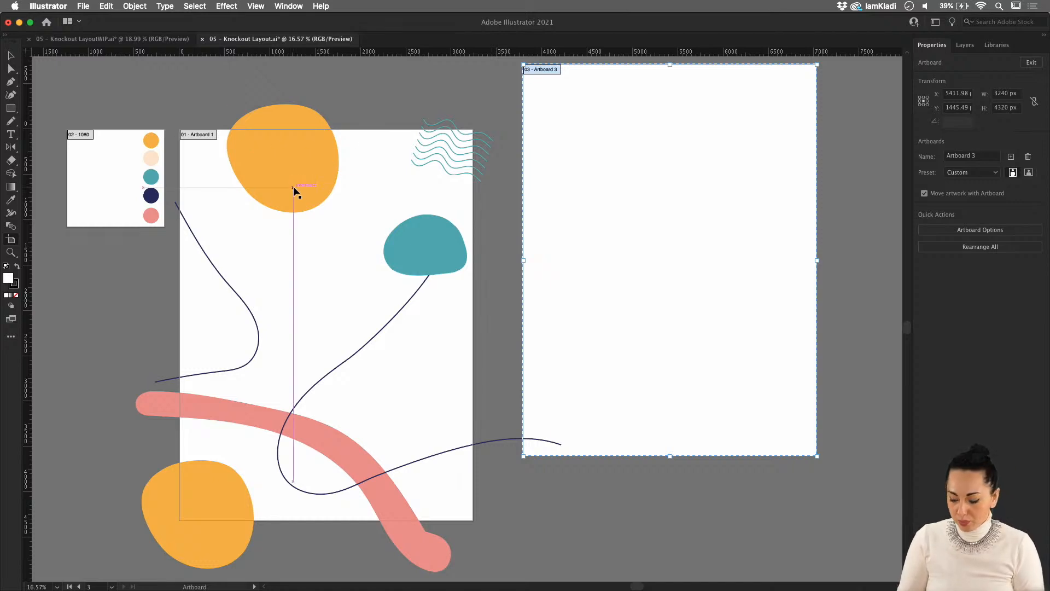
{"action": "key", "text": "Delete"}
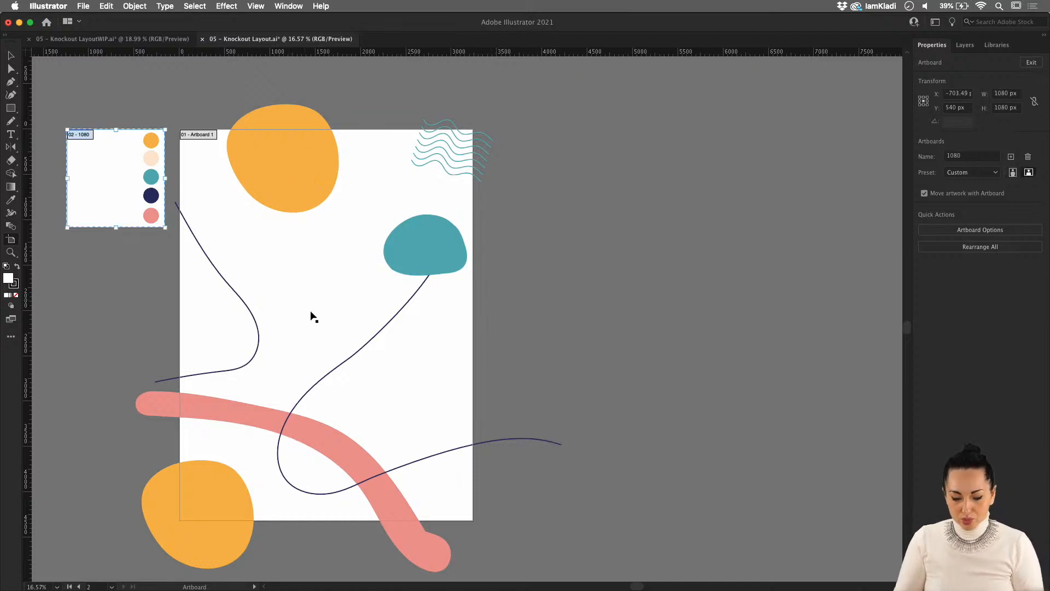
{"action": "key", "text": "Escape"}
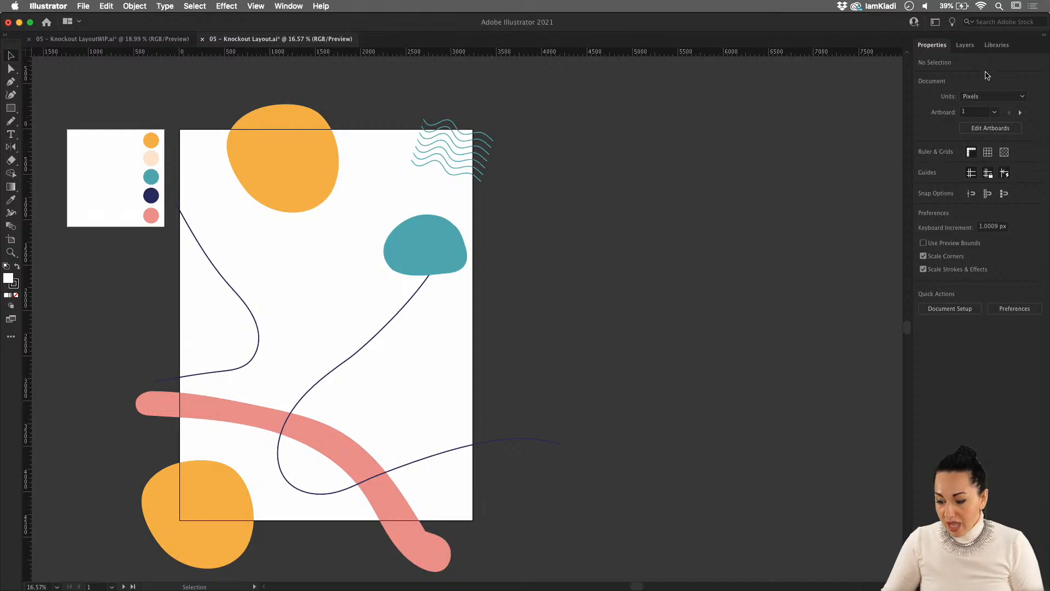
Create a new layer in the Layers panel and name it Grid
{"action": "left_click", "coordinate": [966, 45]}
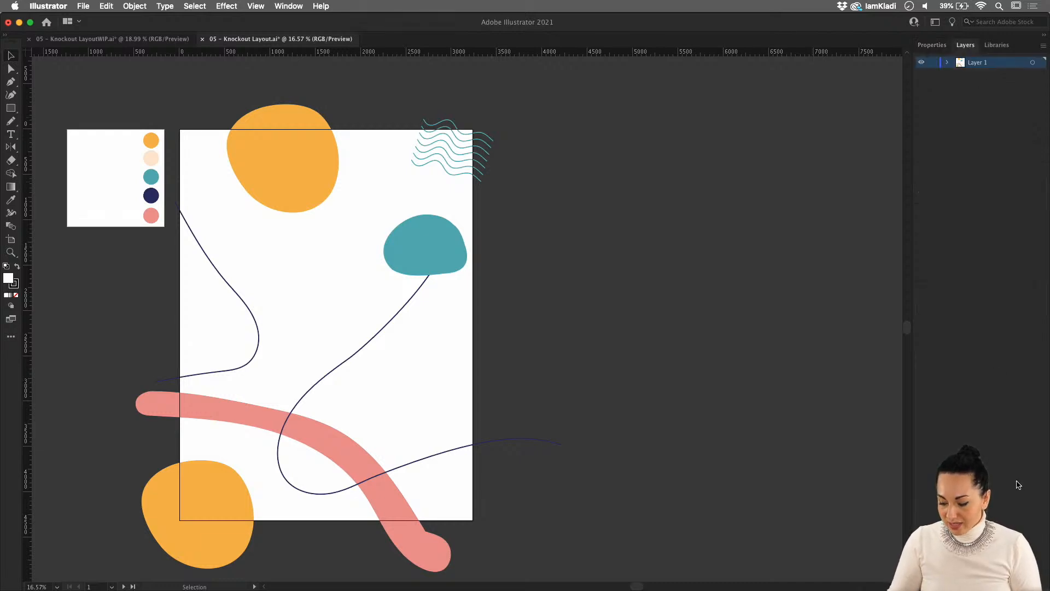
{"action": "left_click", "coordinate": [1025, 585]}
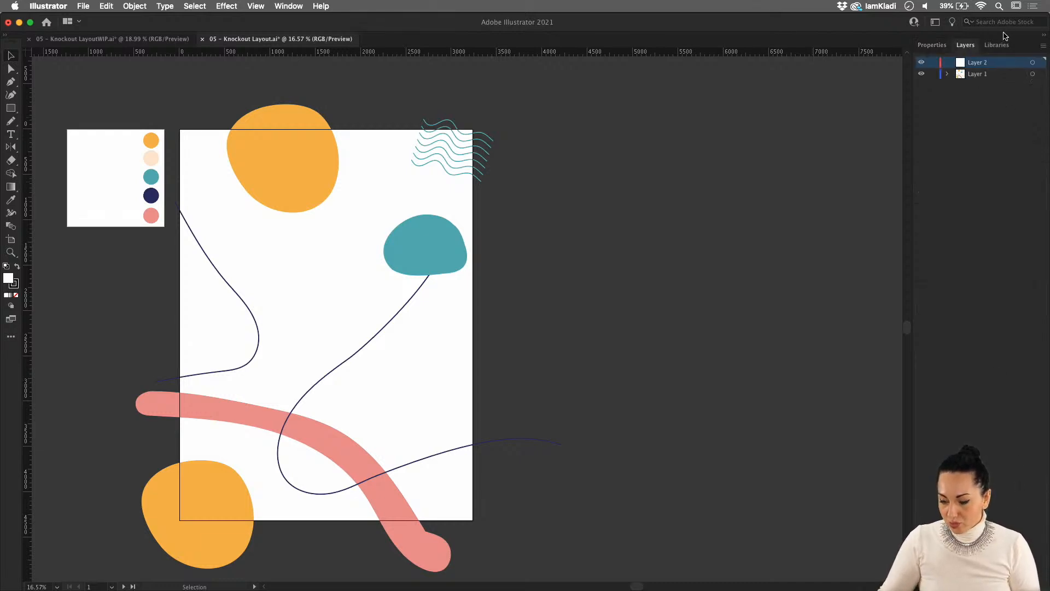
{"action": "double_click", "coordinate": [986, 61]}
{"action": "type", "text": "Grid"}
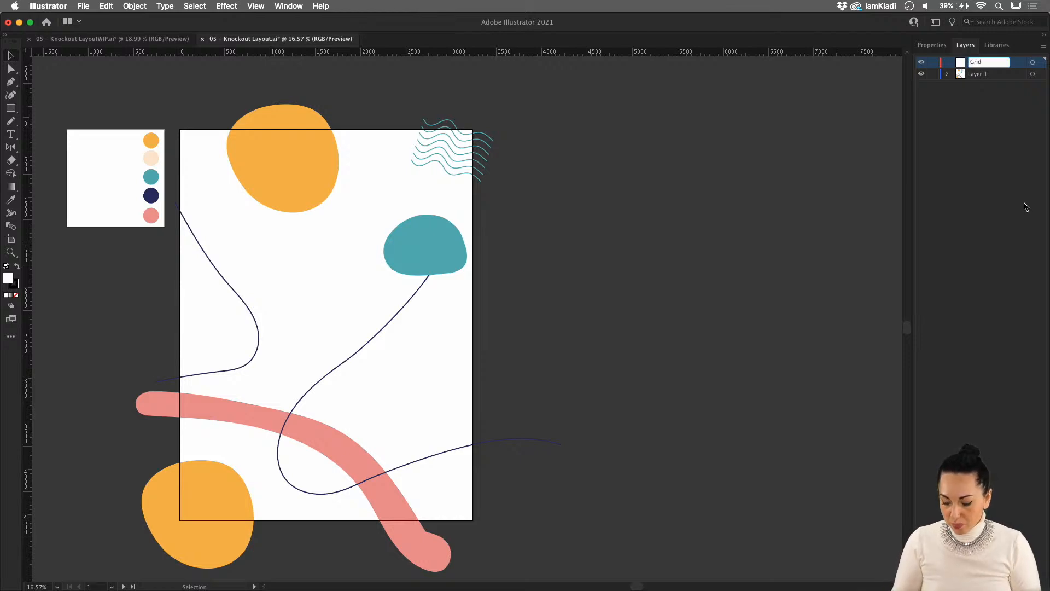
{"action": "key", "text": "Return"}
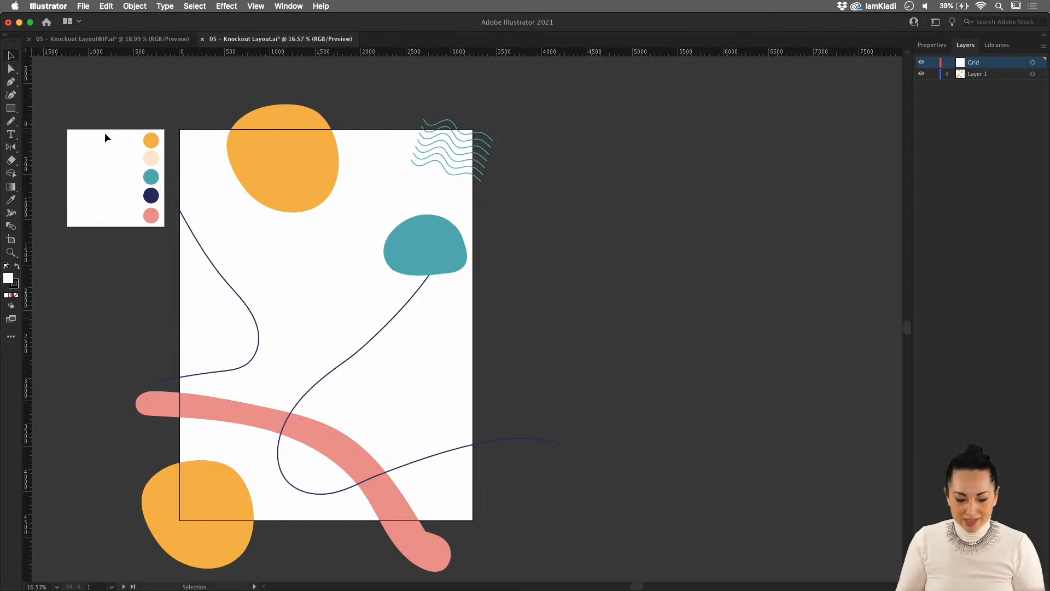
Draw a 3240 × 4320 px rectangle (1080*3 by 1080*4) at the artboard corner
{"action": "left_click", "coordinate": [11, 110]}
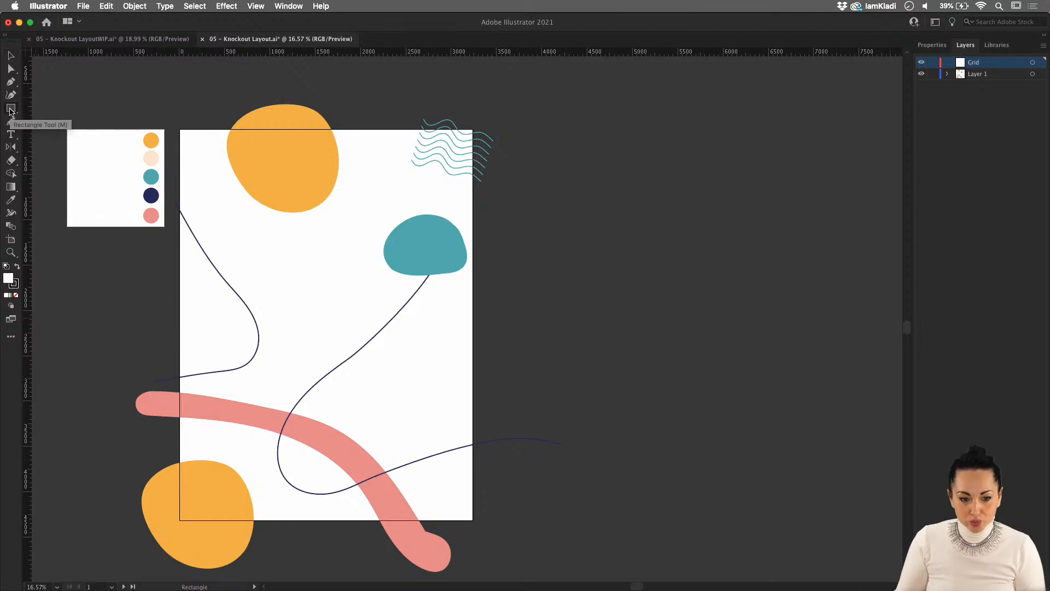
{"action": "scroll", "coordinate": [177, 125], "scroll_direction": "up", "scroll_amount": 5}
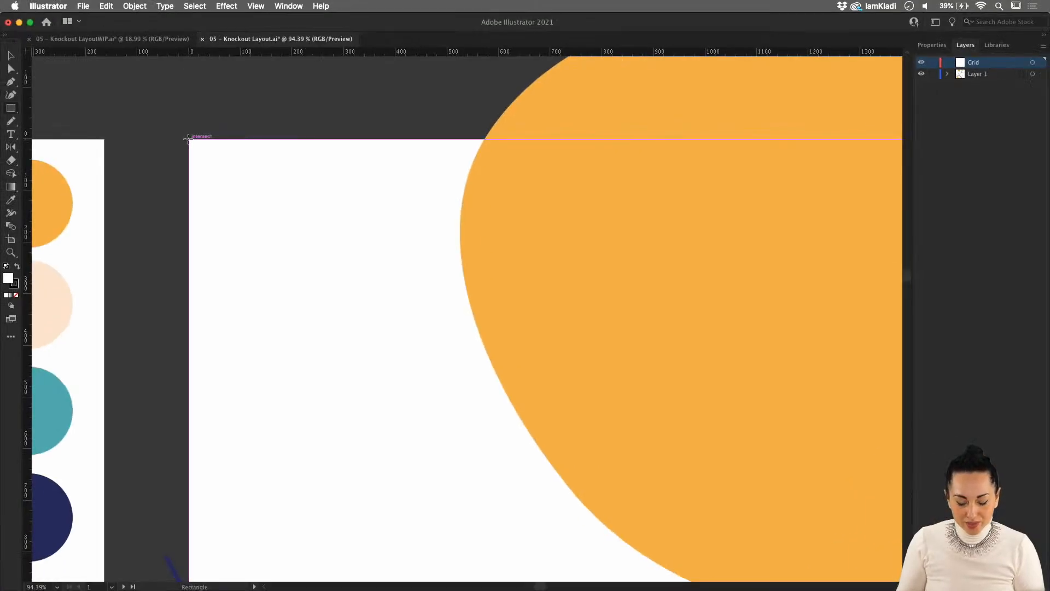
{"action": "left_click", "coordinate": [188, 140]}
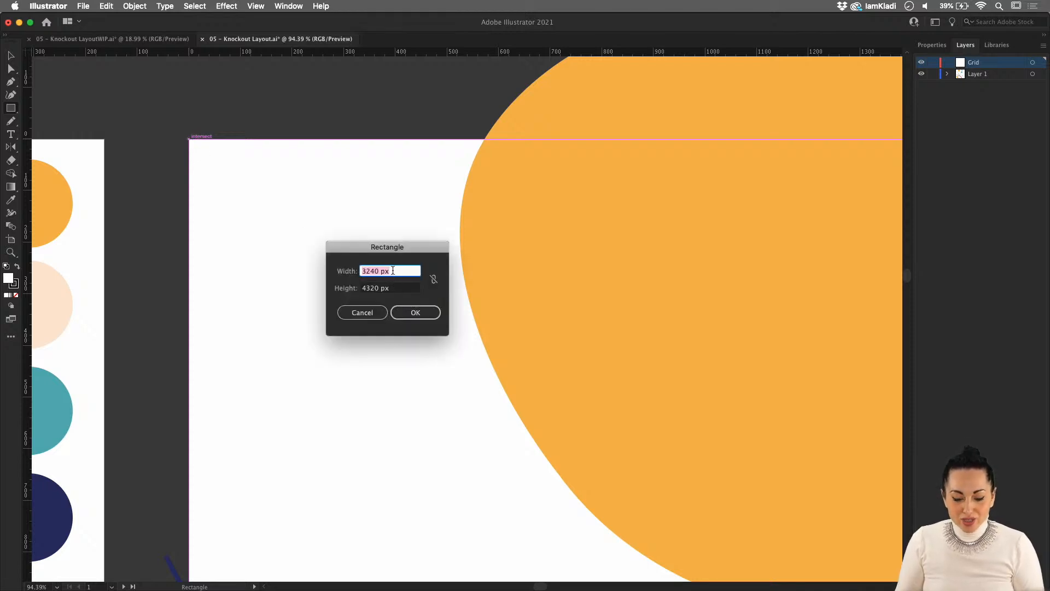
{"action": "type", "text": "1080"}
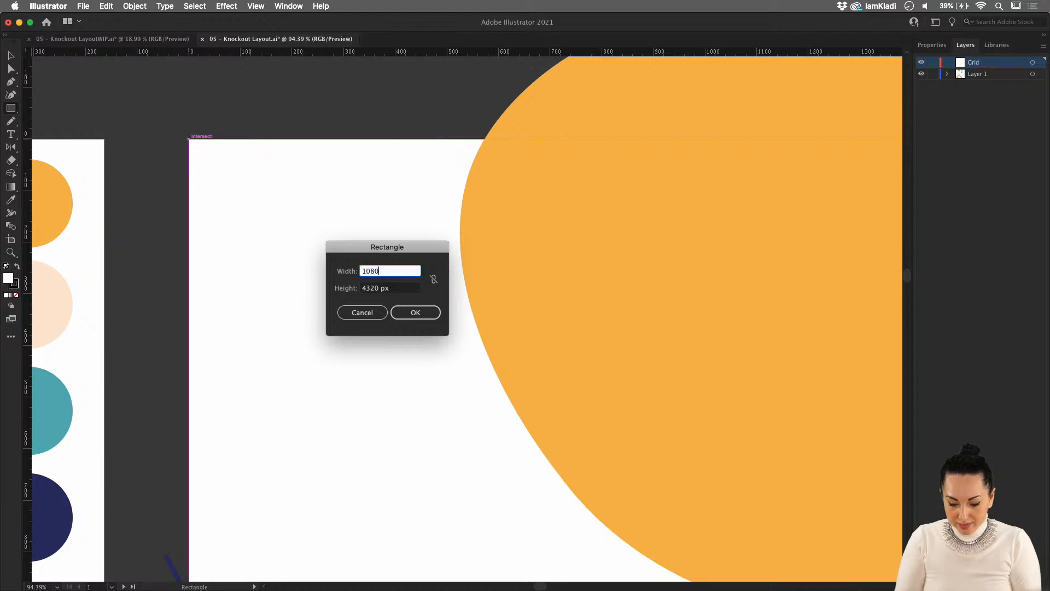
{"action": "type", "text": "*3"}
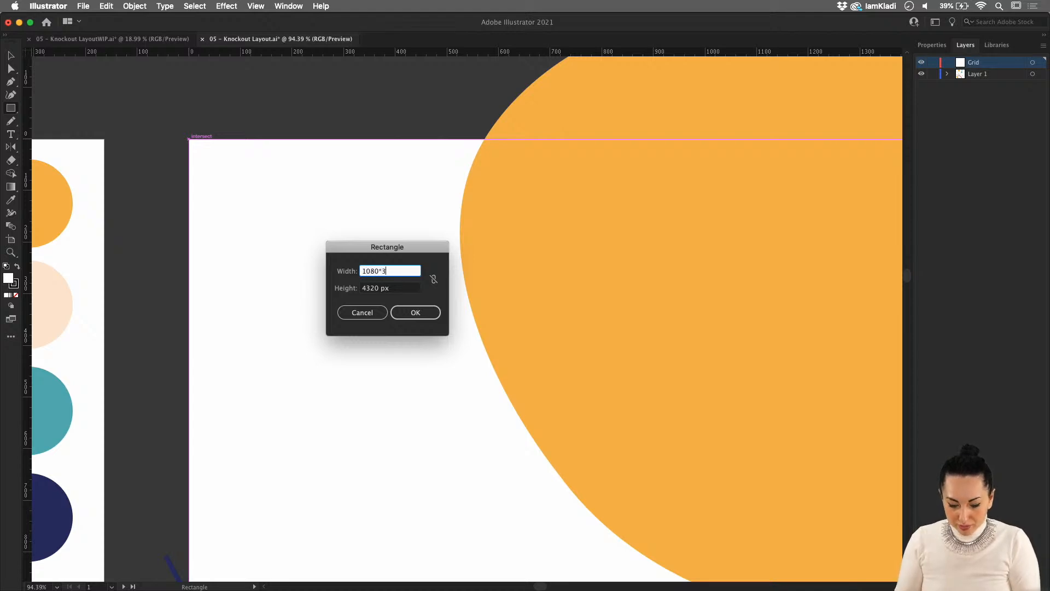
{"action": "left_click", "coordinate": [398, 290]}
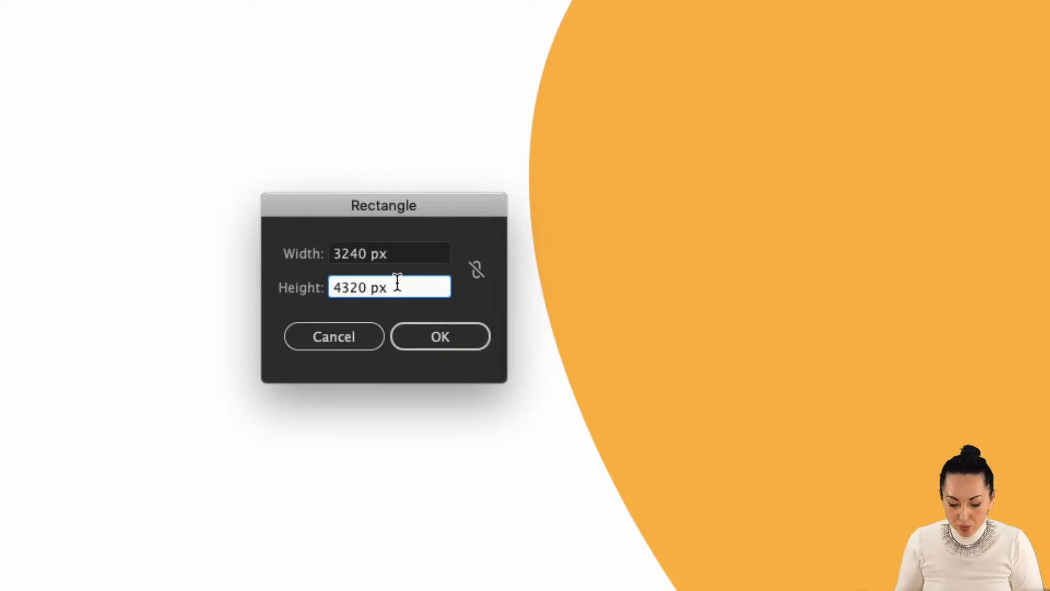
{"action": "triple_click", "coordinate": [393, 287]}
{"action": "type", "text": "1080*4"}
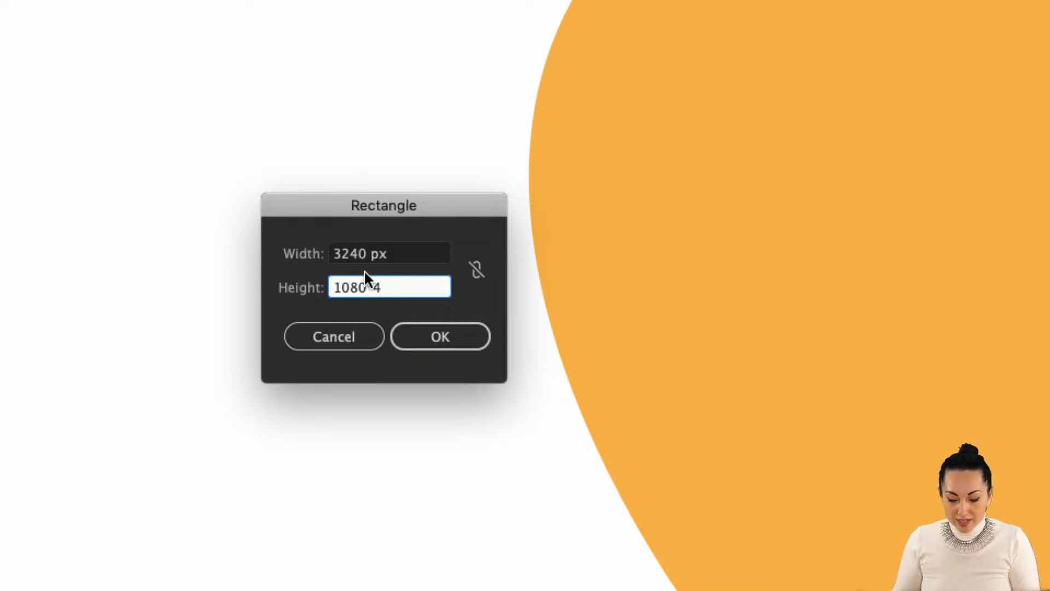
{"action": "left_click", "coordinate": [388, 254]}
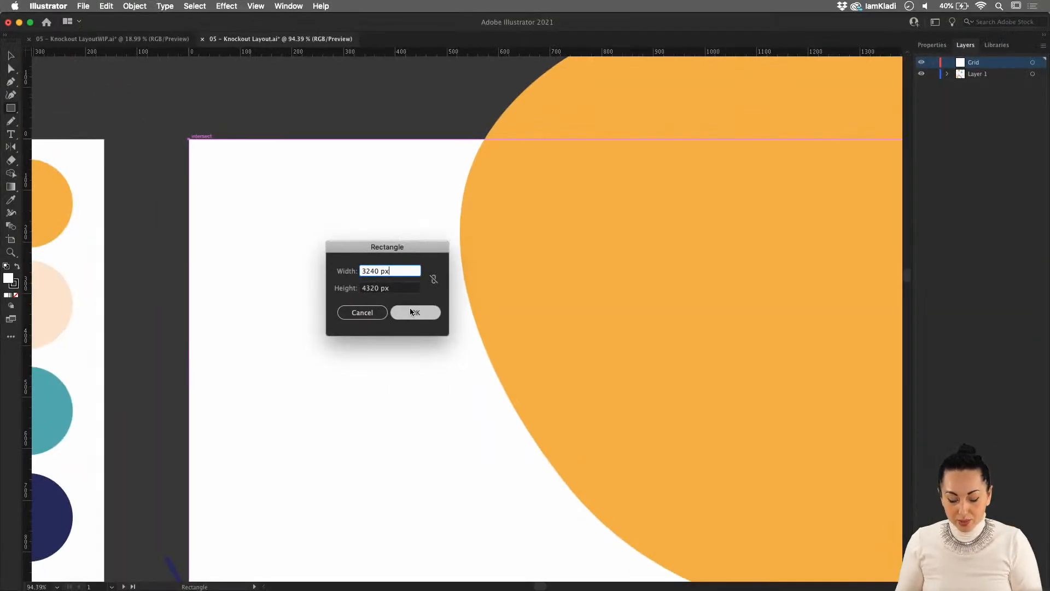
{"action": "left_click", "coordinate": [415, 312]}
{"action": "scroll", "coordinate": [410, 308], "scroll_direction": "down", "scroll_amount": 5}
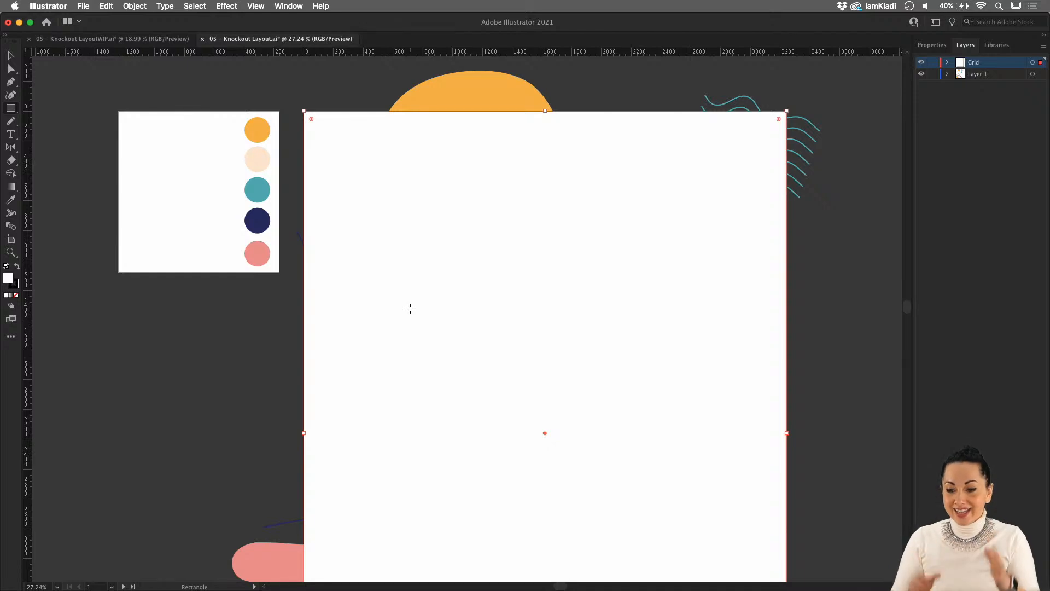
Use the Eyedropper to fill the rectangle with the light peach palette colour, then reselect it
{"action": "scroll", "coordinate": [438, 366], "scroll_direction": "down", "scroll_amount": 3}
{"action": "scroll", "coordinate": [439, 366], "scroll_direction": "right", "scroll_amount": 4}
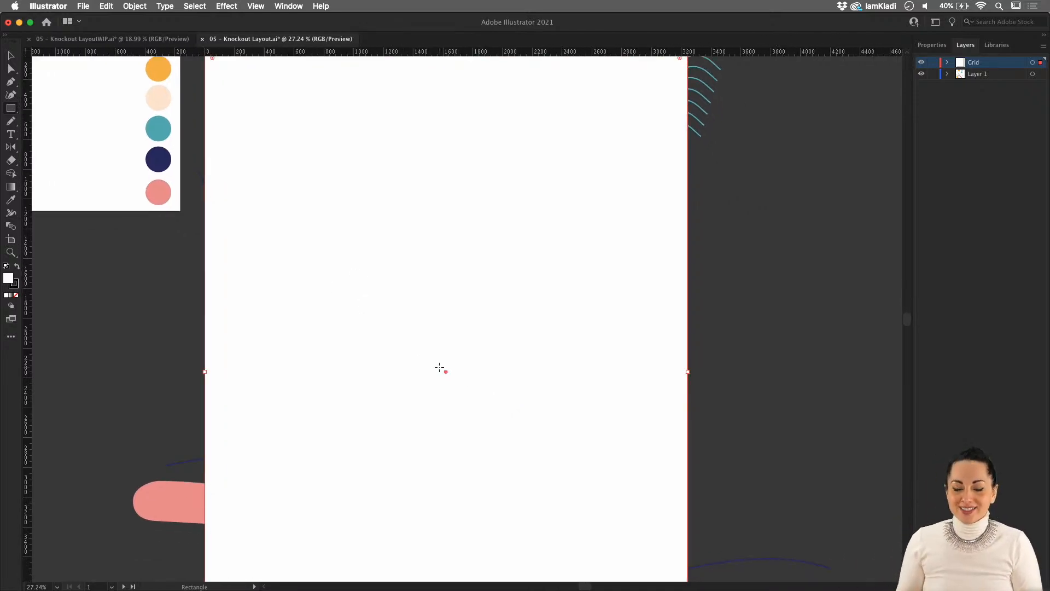
{"action": "key", "text": "i"}
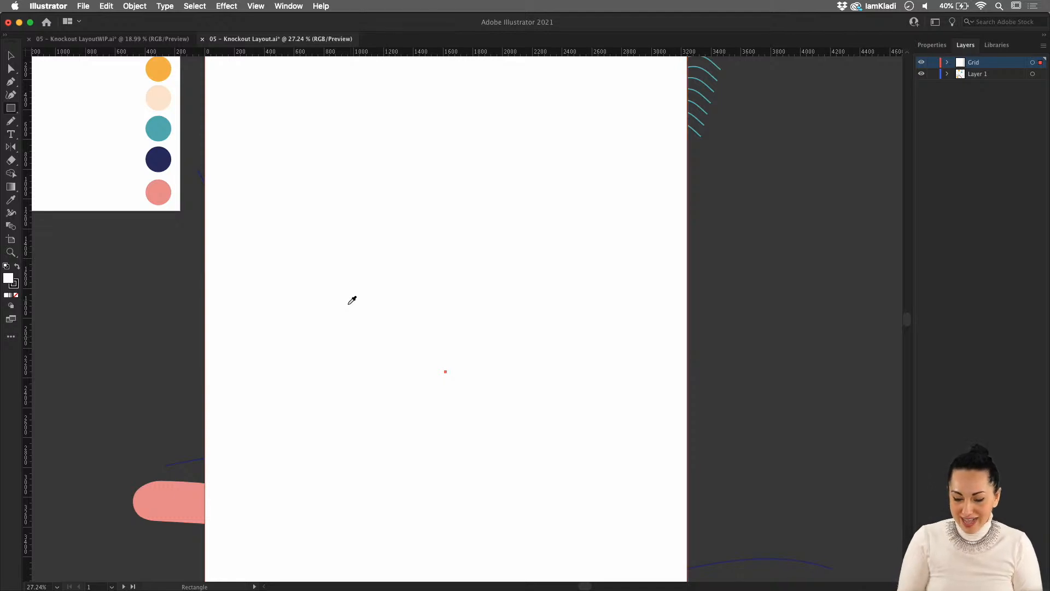
{"action": "left_click", "coordinate": [163, 93]}
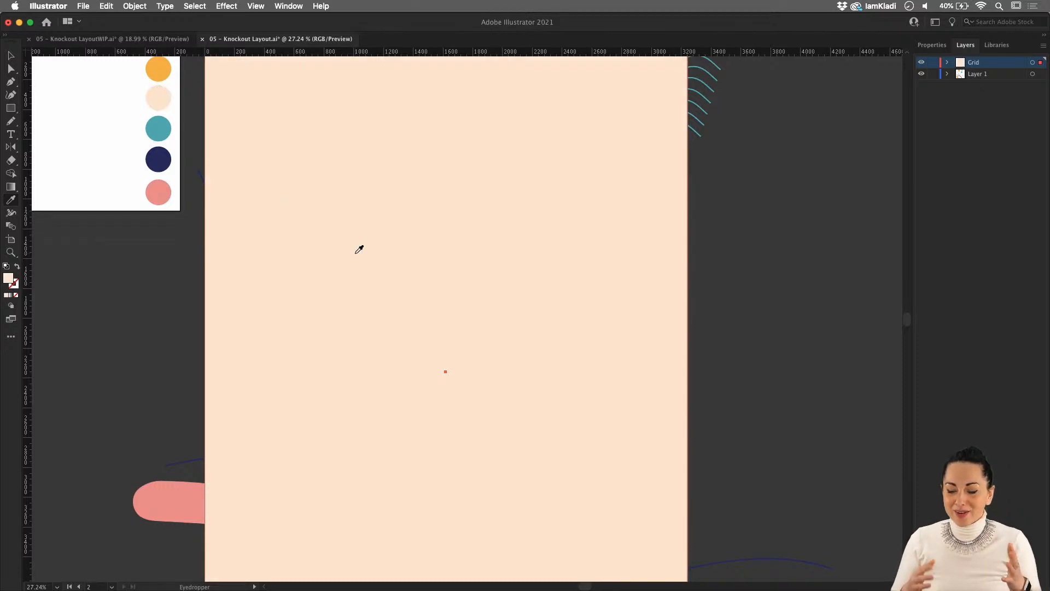
{"action": "scroll", "coordinate": [356, 253], "scroll_direction": "down", "scroll_amount": 3}
{"action": "key", "text": "v"}
{"action": "left_click", "coordinate": [770, 236]}
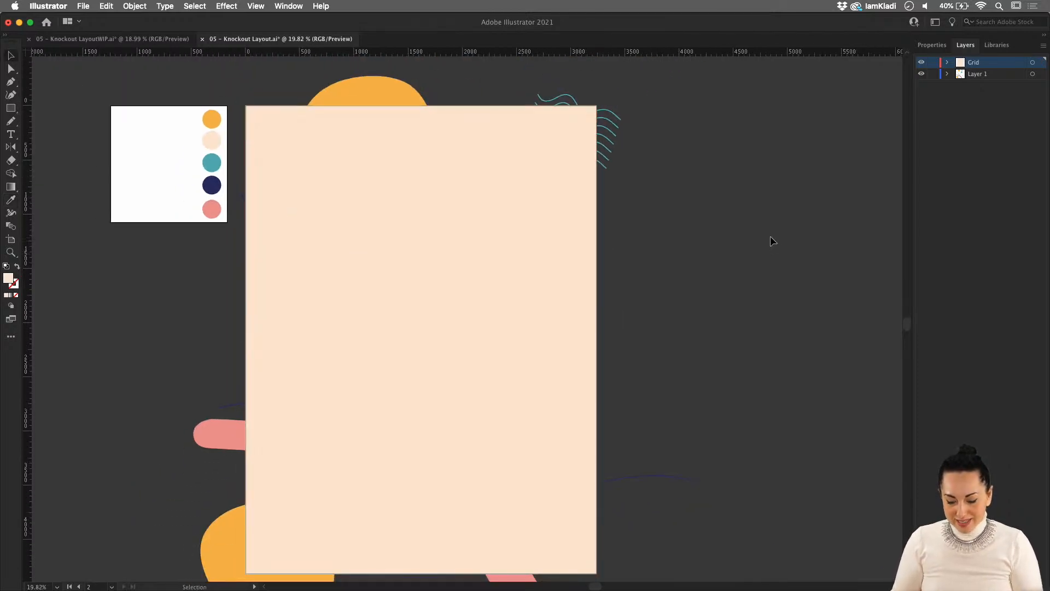
{"action": "left_click", "coordinate": [550, 252]}
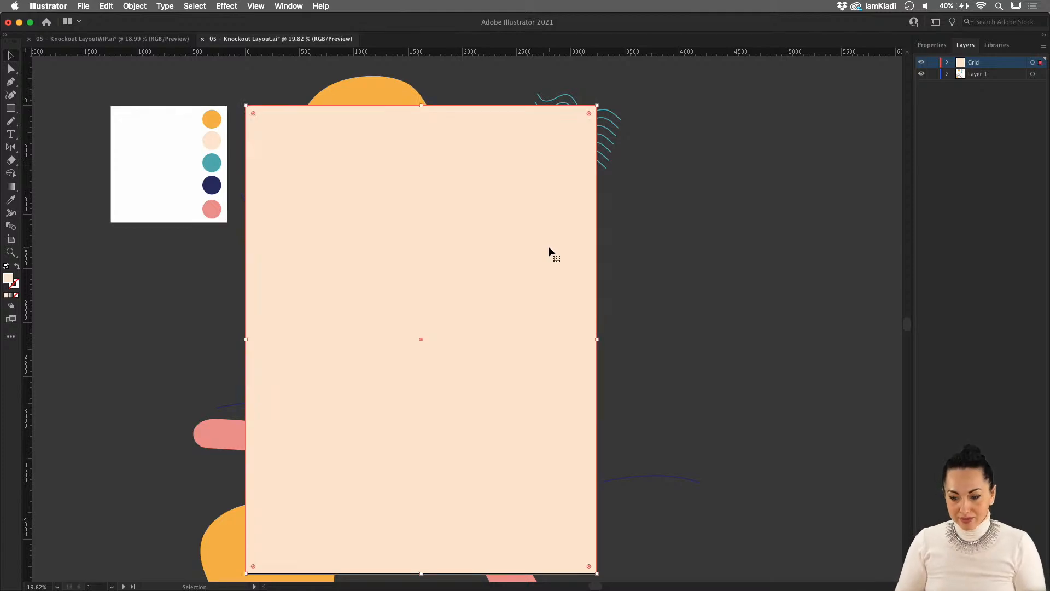
{"action": "key", "text": "a"}
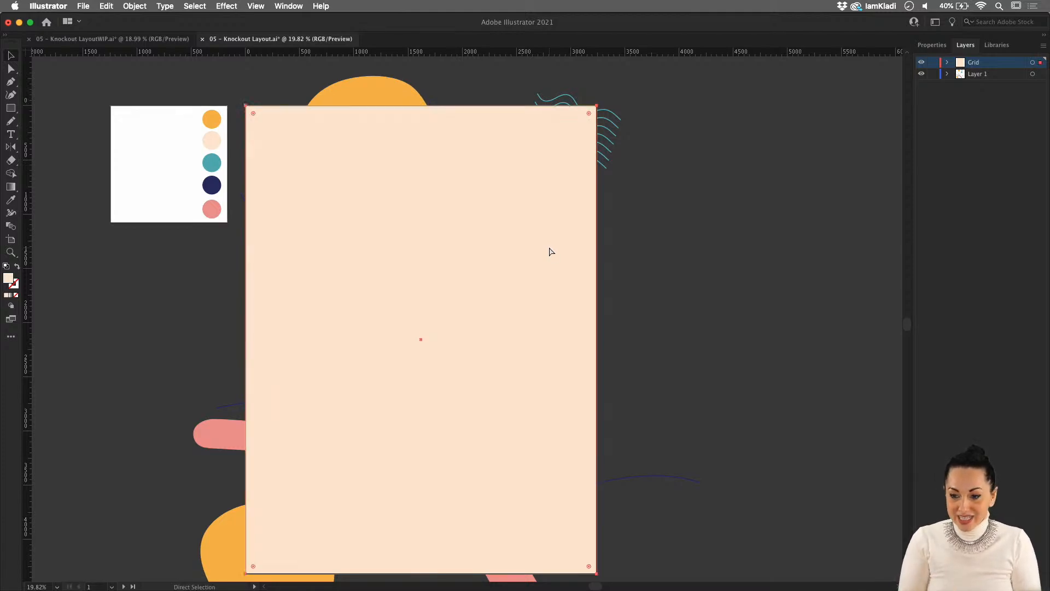
{"action": "key", "text": "v"}
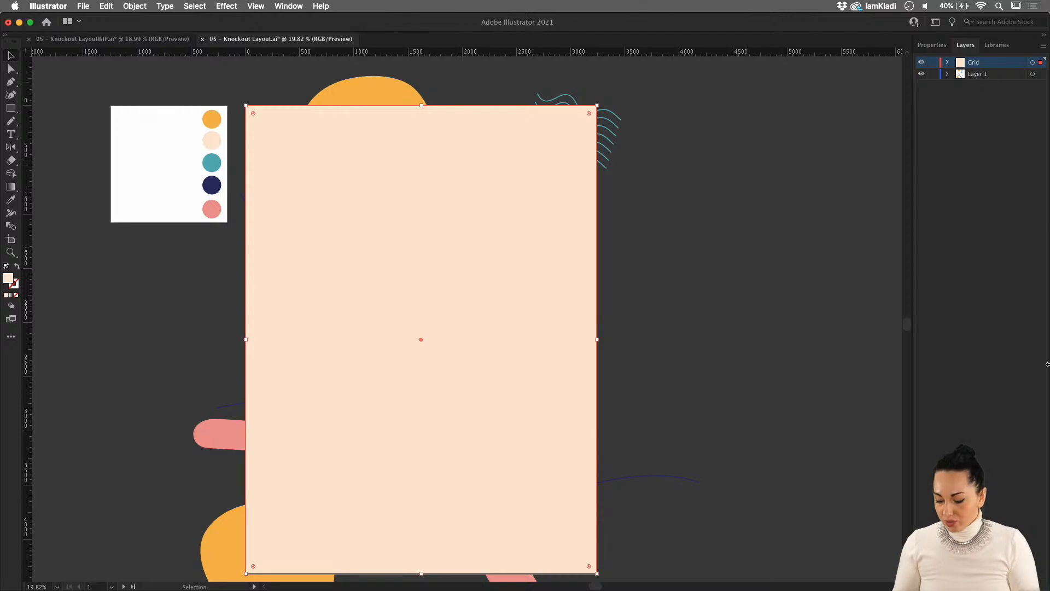
Create a layer named background holding a pasted-in-place rectangle copy, placed below Layer 1
{"action": "key", "text": "super+l"}
{"action": "double_click", "coordinate": [983, 64]}
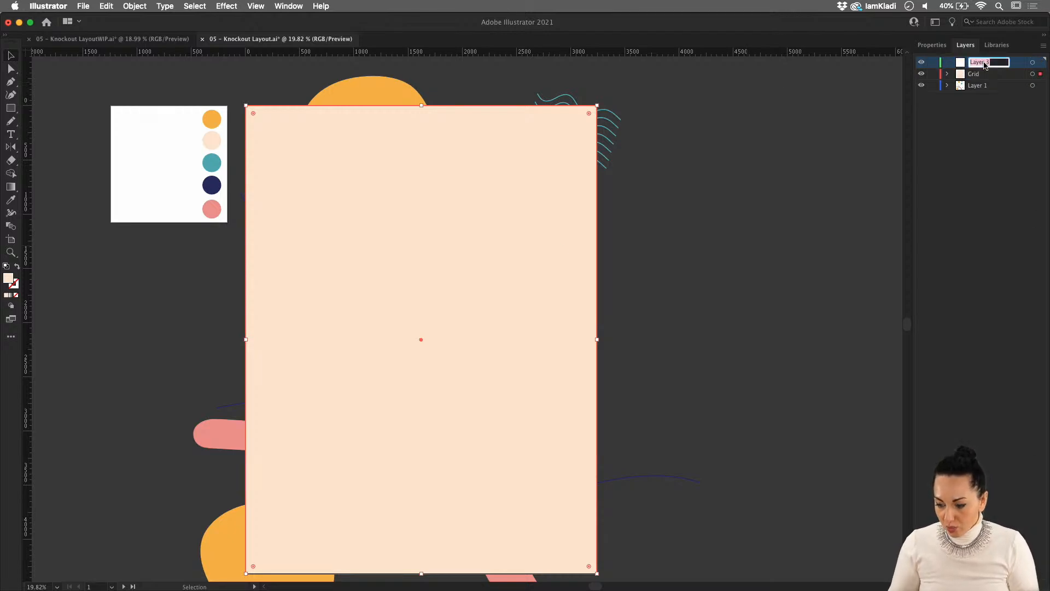
{"action": "type", "text": "ba"}
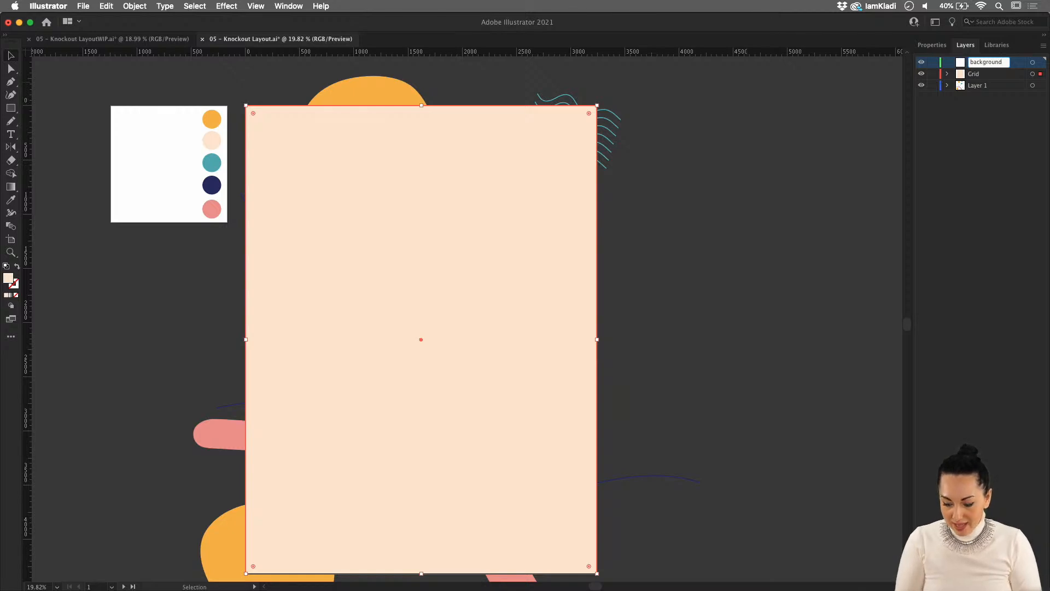
{"action": "type", "text": "ckground"}
{"action": "key", "text": "Return"}
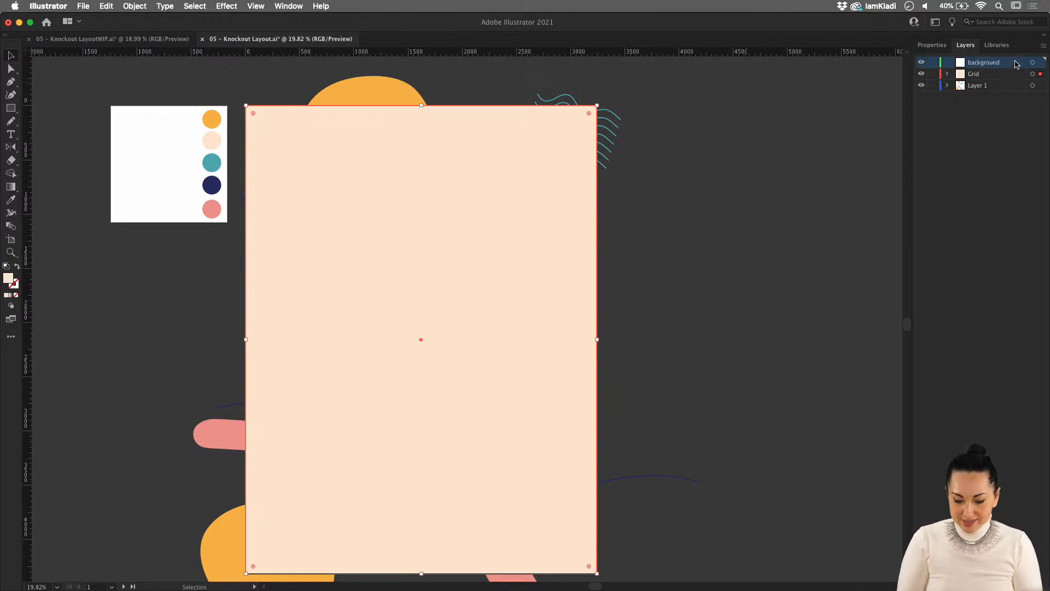
{"action": "key", "text": "super+f"}
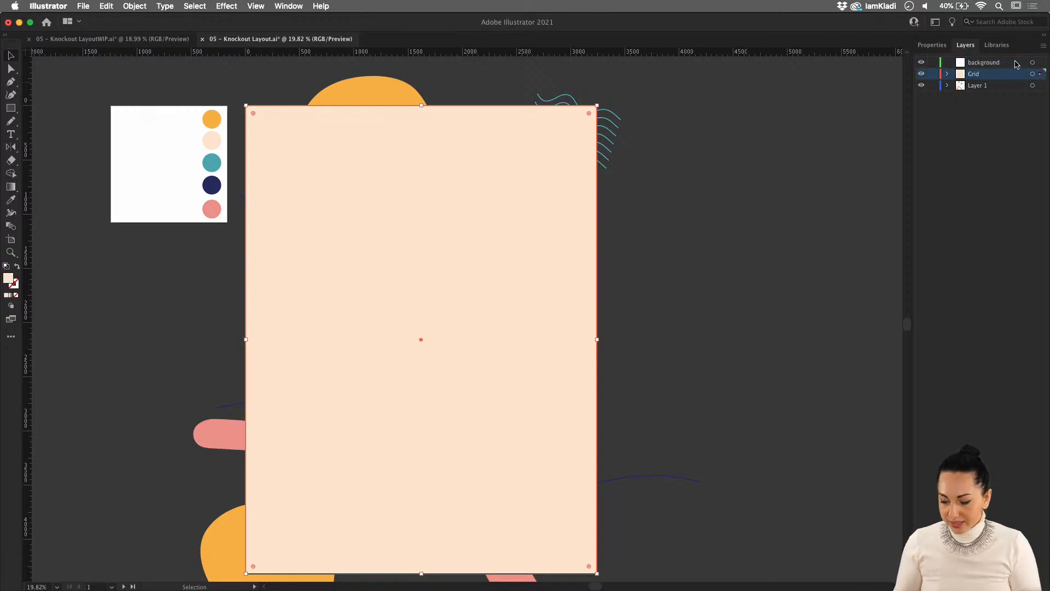
{"action": "left_click", "coordinate": [948, 74]}
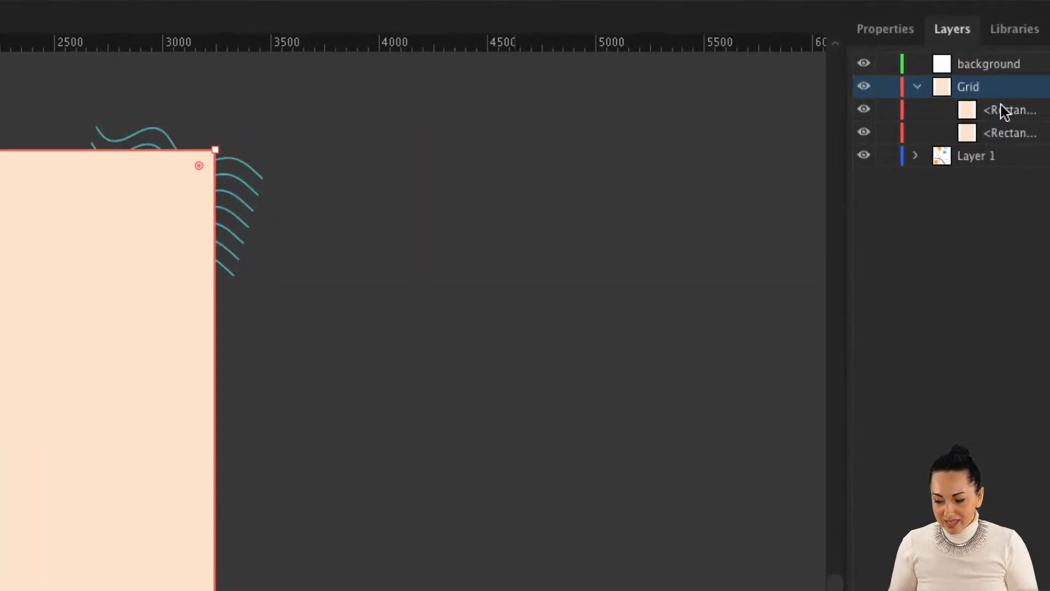
{"action": "left_click_drag", "start_coordinate": [1004, 111], "coordinate": [988, 66]}
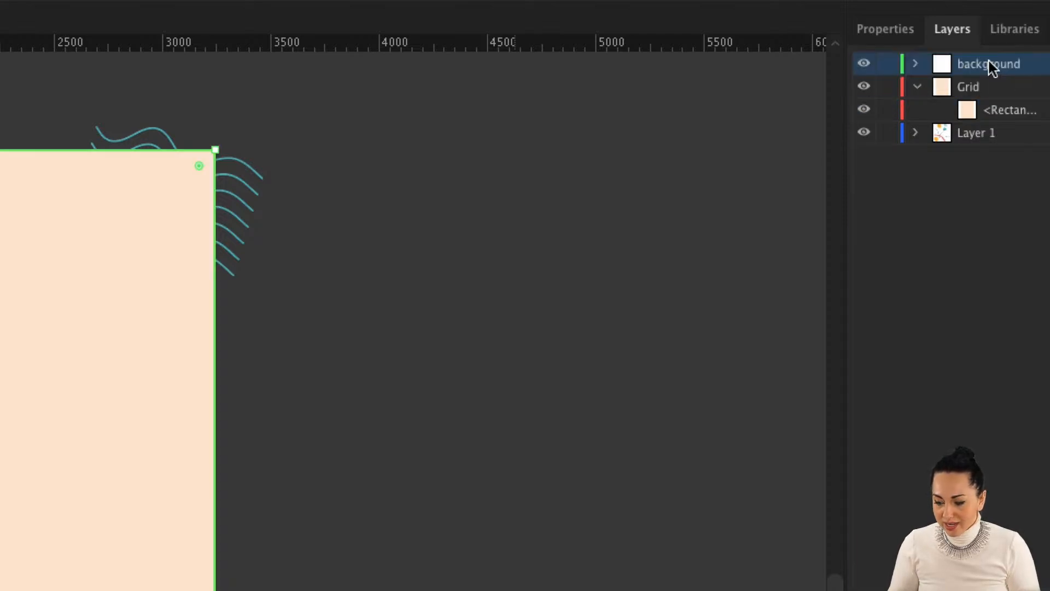
{"action": "left_click", "coordinate": [919, 88]}
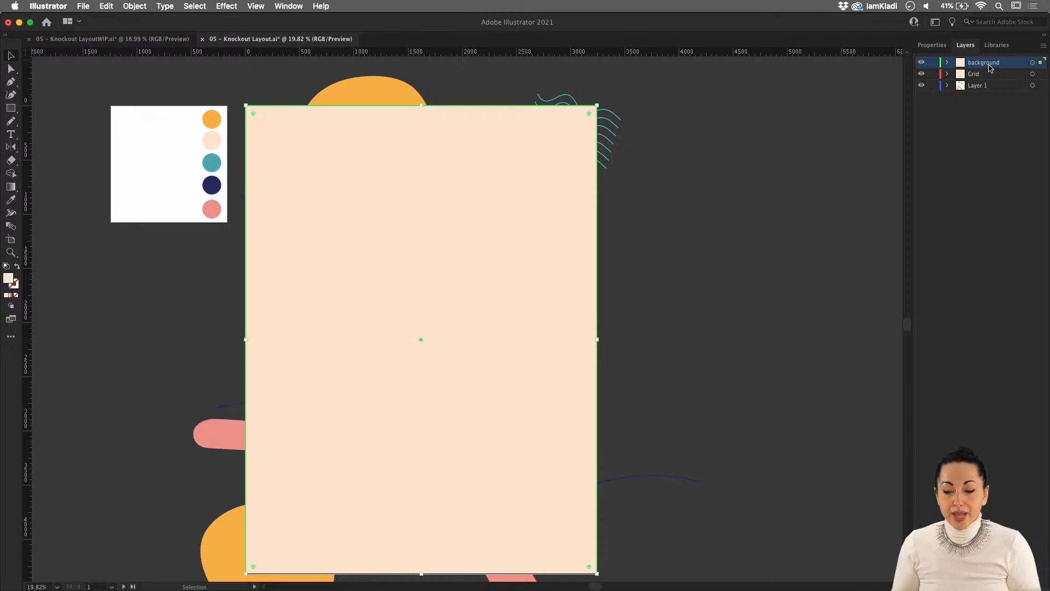
{"action": "left_click_drag", "start_coordinate": [988, 66], "coordinate": [988, 90]}
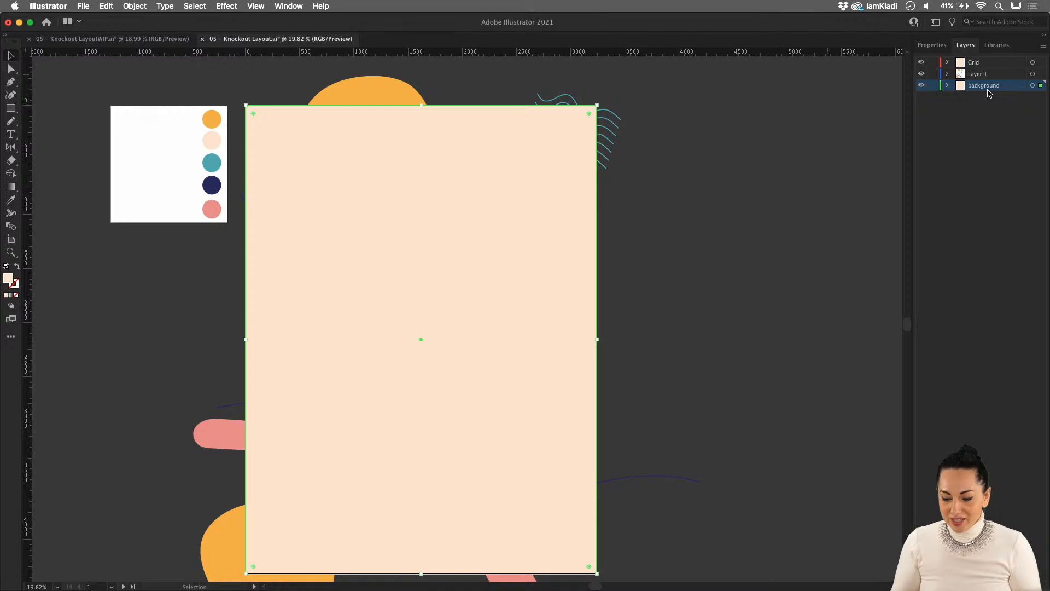
Lock the background layer and Layer 1, keeping Grid active with its peach rectangle selected
{"action": "left_click", "coordinate": [921, 63]}
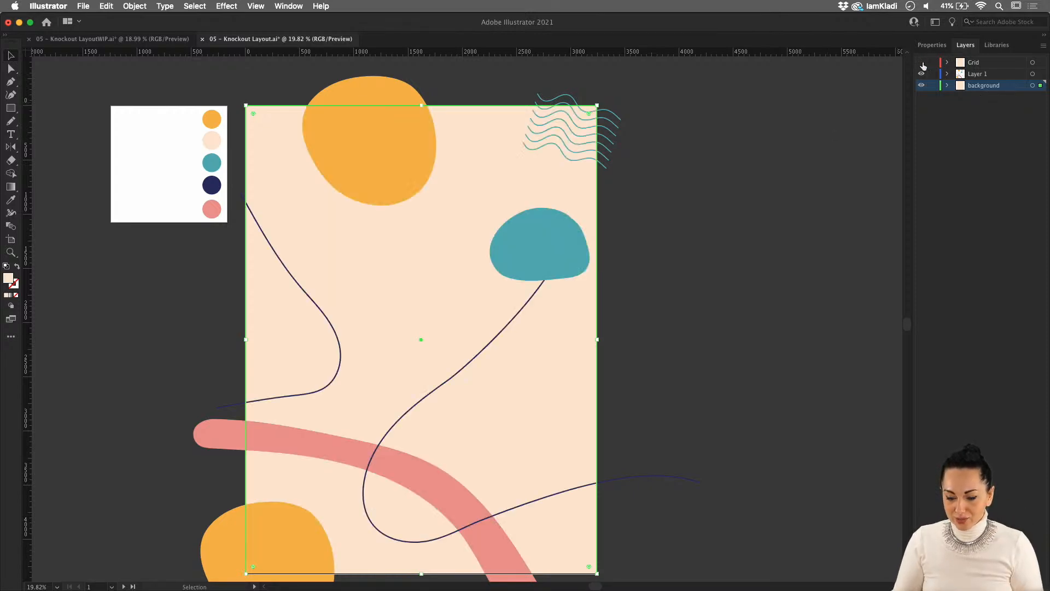
{"action": "left_click", "coordinate": [922, 63]}
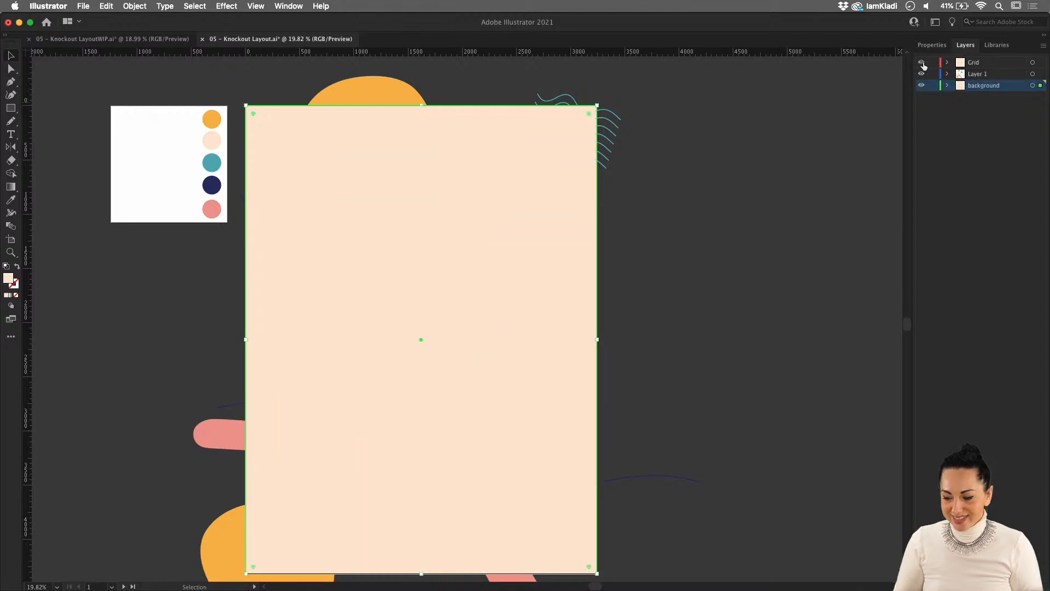
{"action": "left_click", "coordinate": [979, 63]}
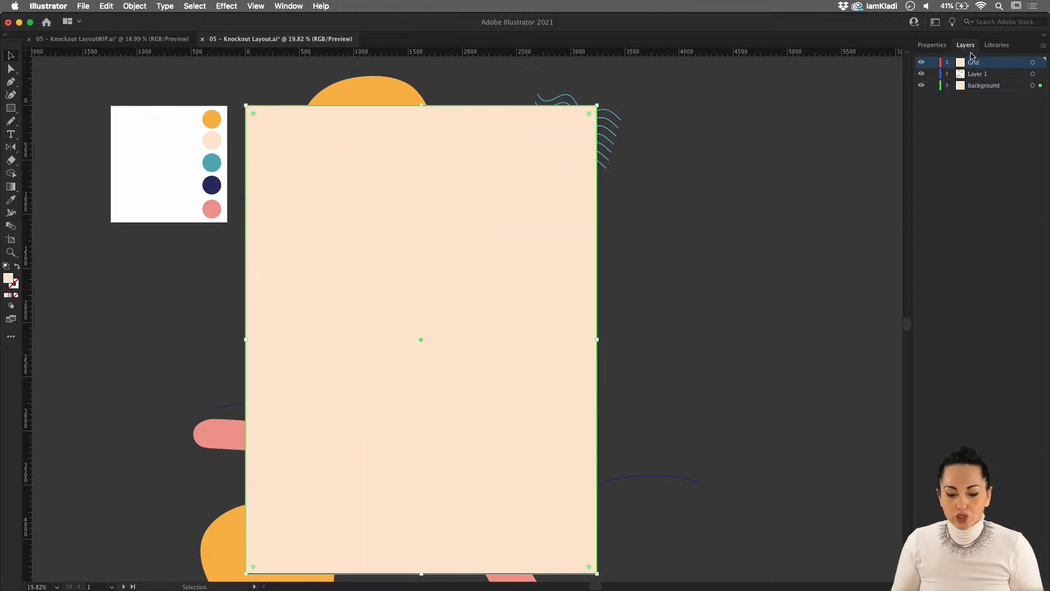
{"action": "left_click", "coordinate": [933, 85]}
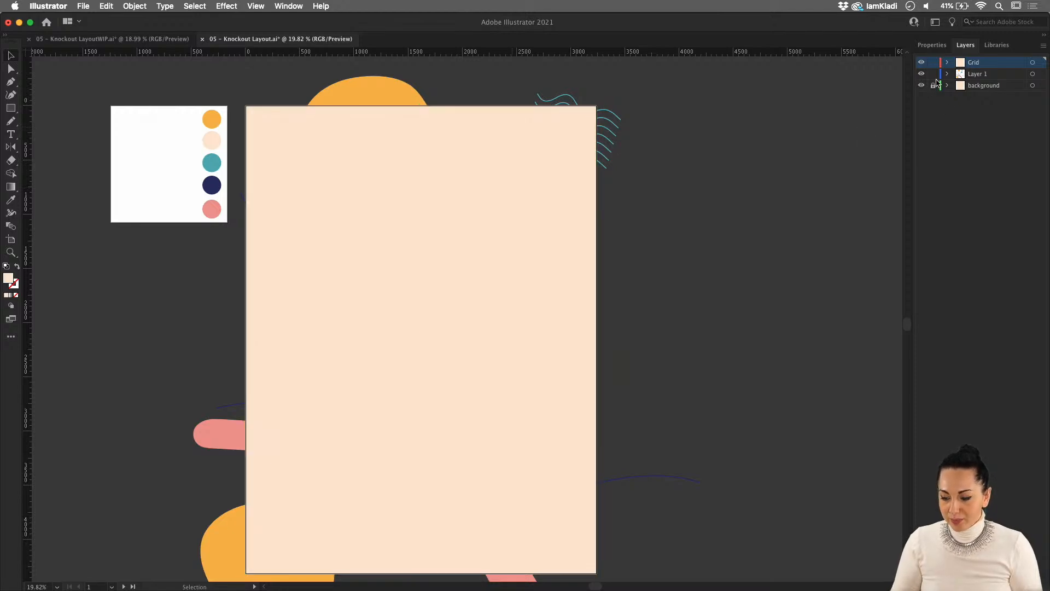
{"action": "left_click", "coordinate": [933, 73]}
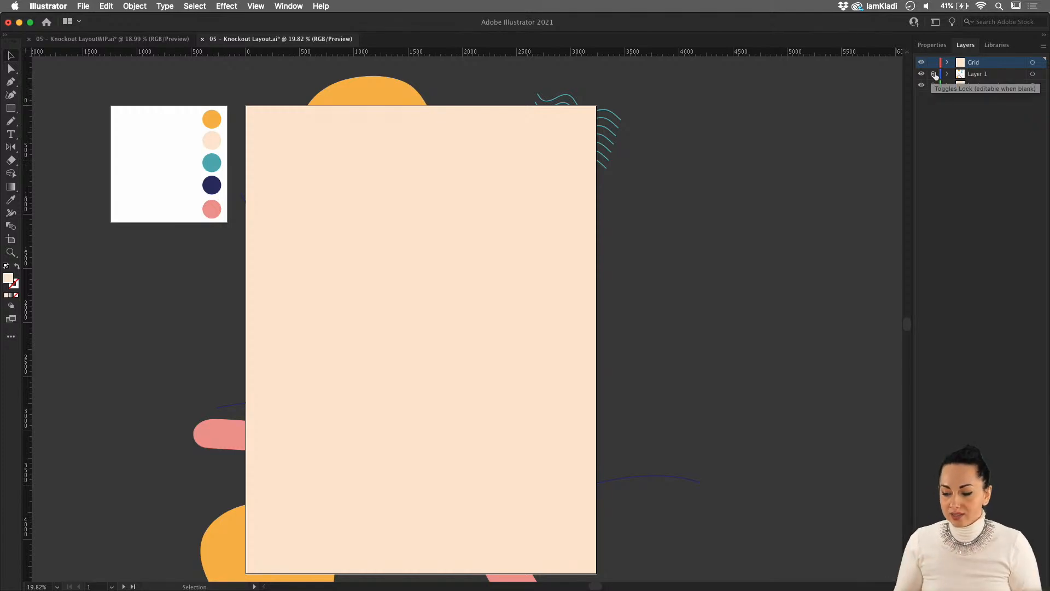
{"action": "left_click", "coordinate": [934, 74]}
{"action": "left_click", "coordinate": [535, 182]}
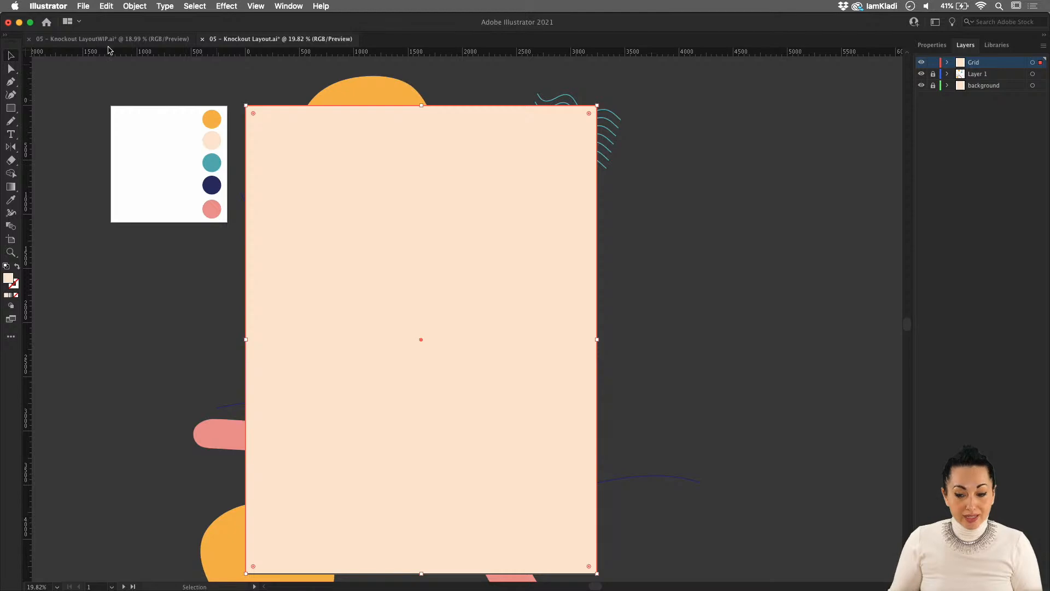
Split the Grid rectangle into a 4-row by 3-column grid of squares
{"action": "left_click", "coordinate": [138, 8]}
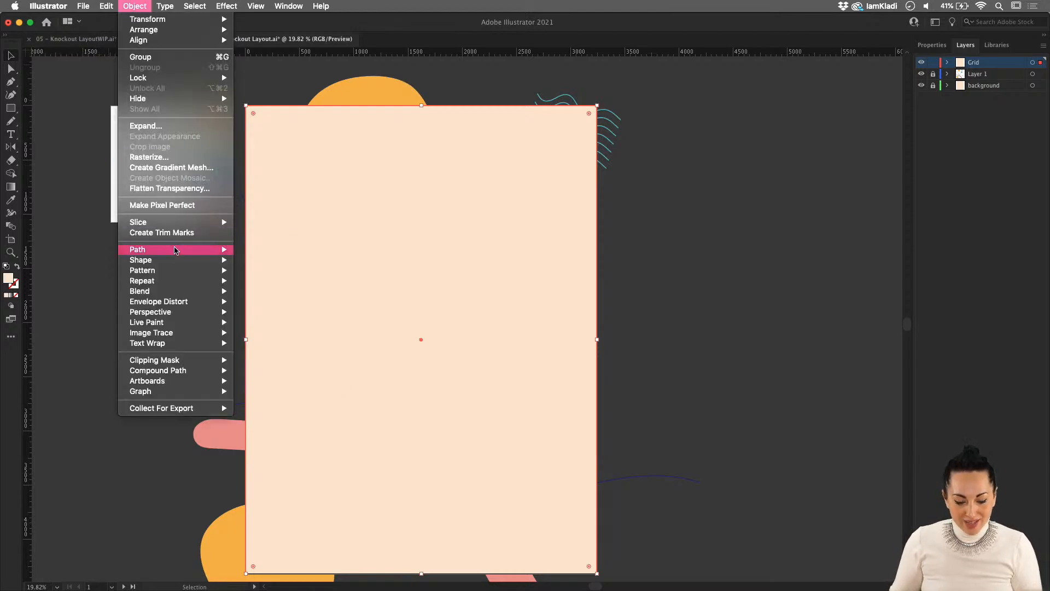
{"action": "mouse_move", "coordinate": [175, 250]}
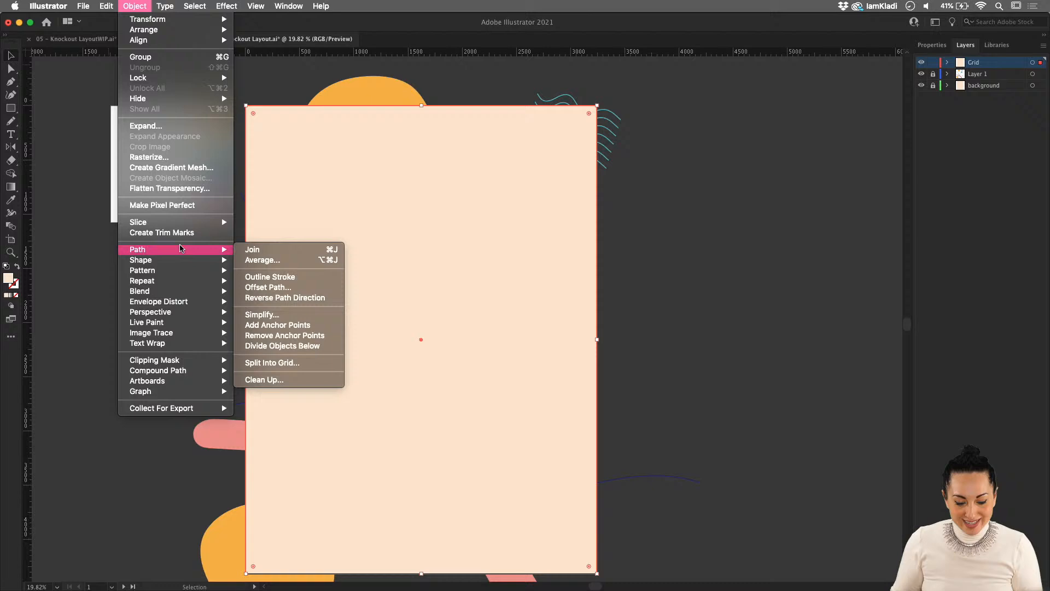
{"action": "left_click", "coordinate": [319, 364]}
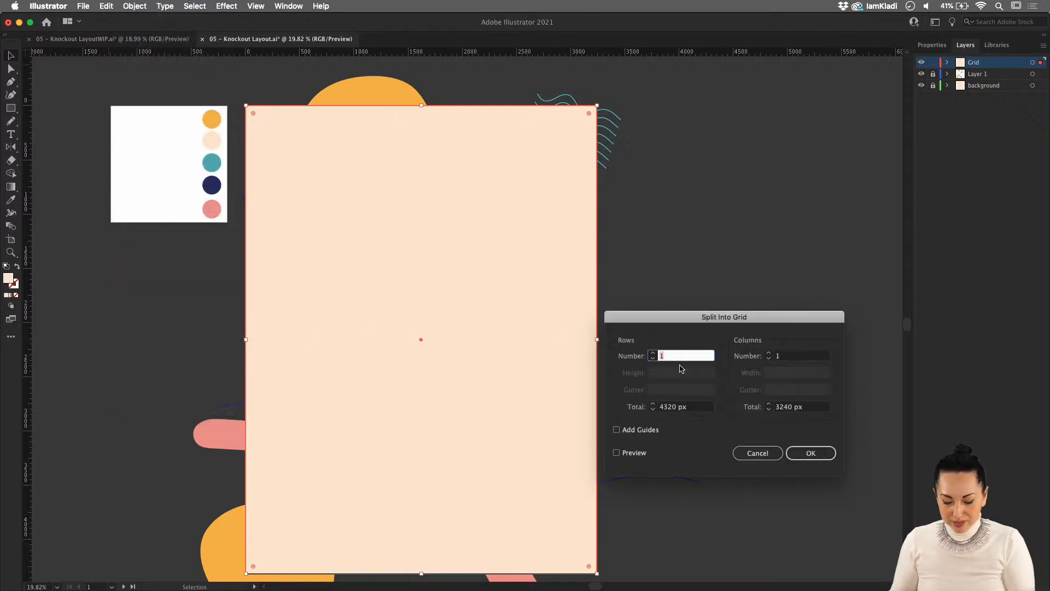
{"action": "type", "text": "4"}
{"action": "left_click", "coordinate": [783, 355]}
{"action": "type", "text": "3"}
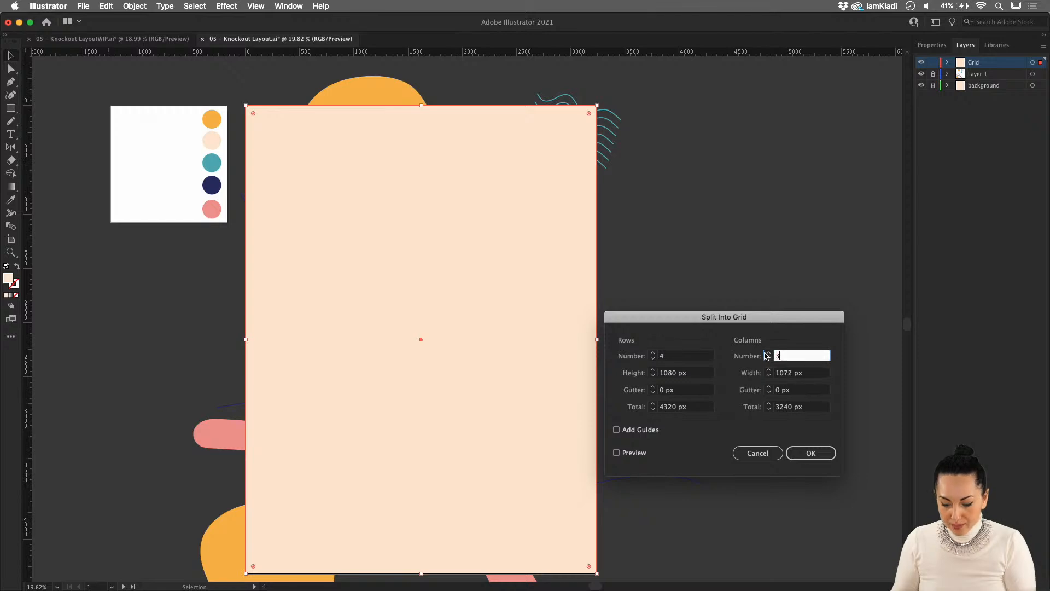
{"action": "left_click", "coordinate": [624, 453]}
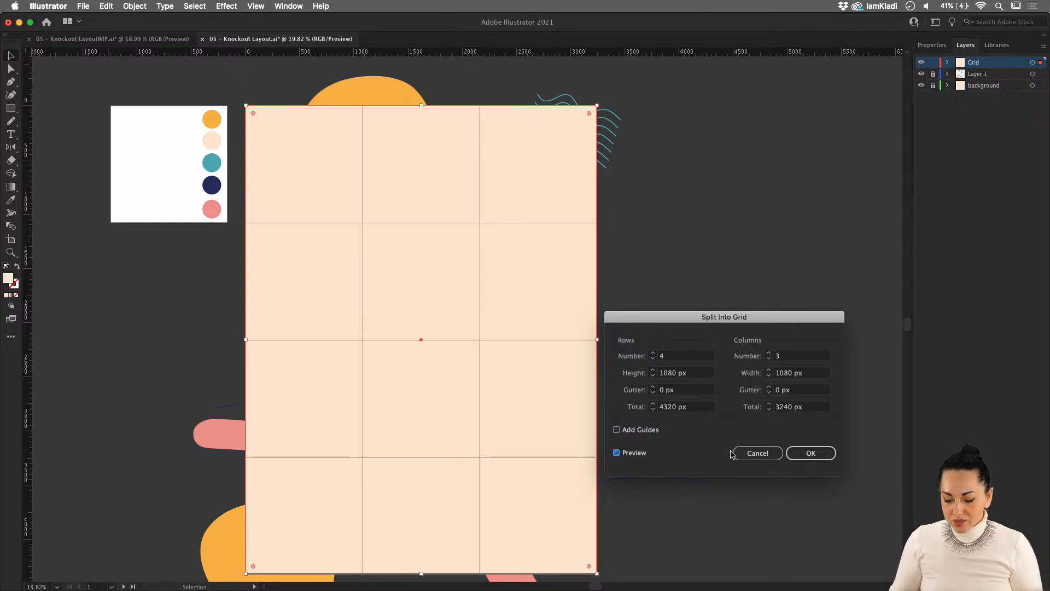
{"action": "left_click", "coordinate": [809, 453]}
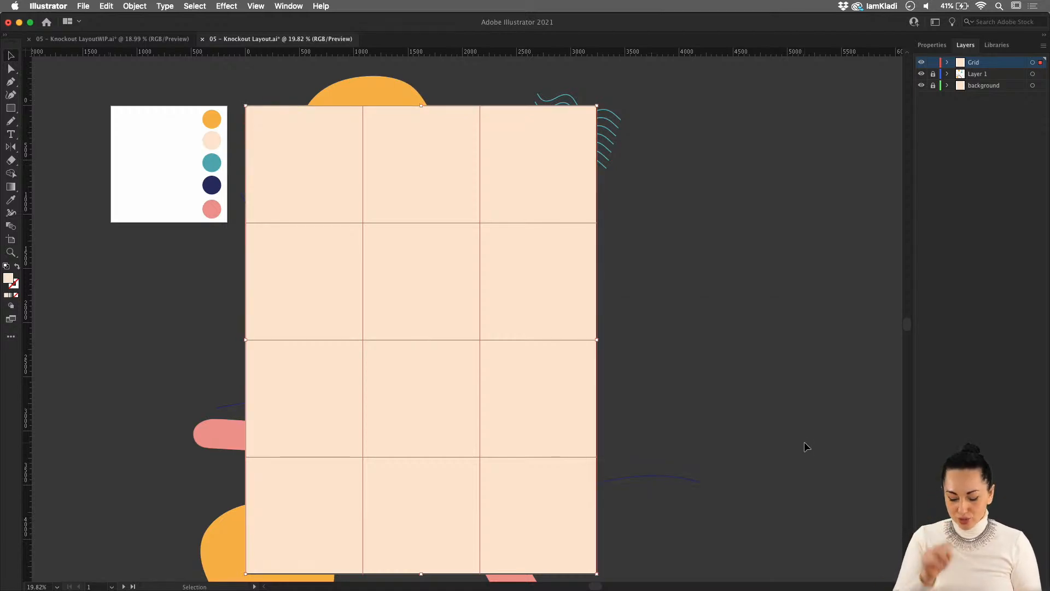
Convert the twelve grid squares into cyan guides and lock the Grid layer
{"action": "key", "text": "a"}
{"action": "key", "text": "super+5"}
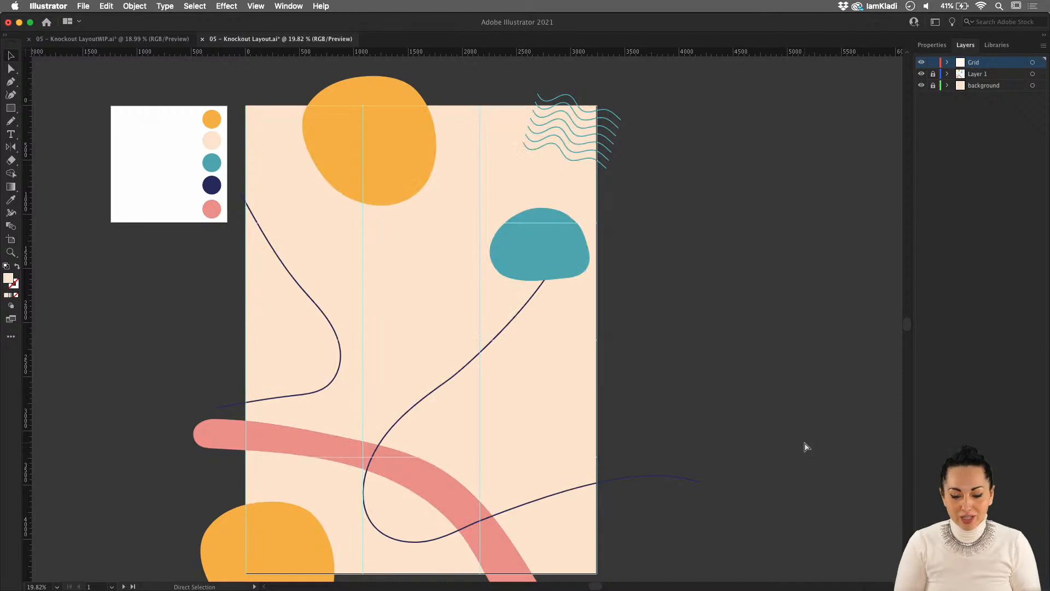
{"action": "key", "text": "v"}
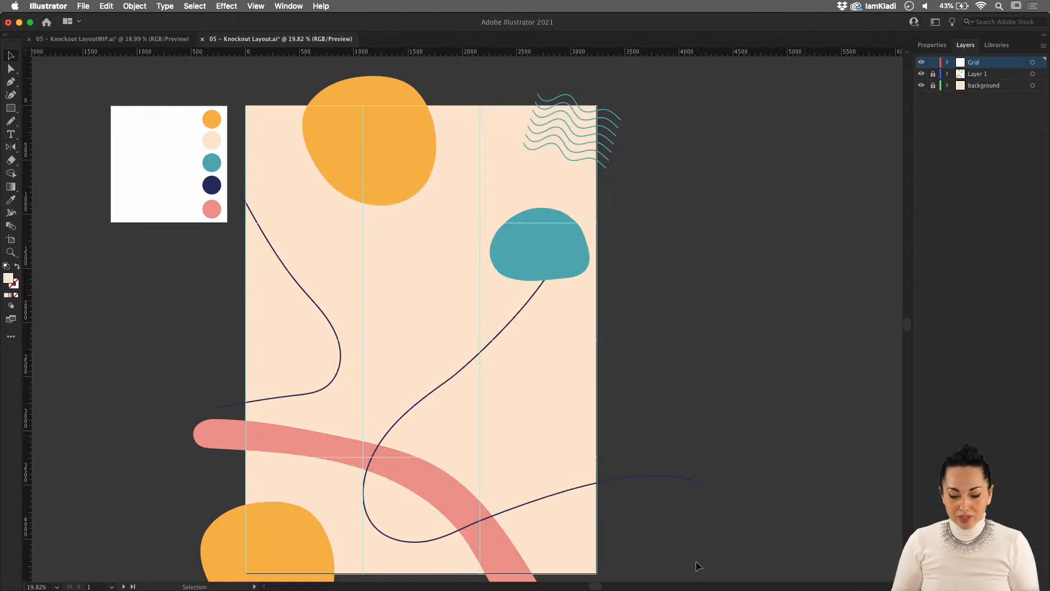
{"action": "scroll", "coordinate": [646, 509], "scroll_direction": "up", "scroll_amount": 5}
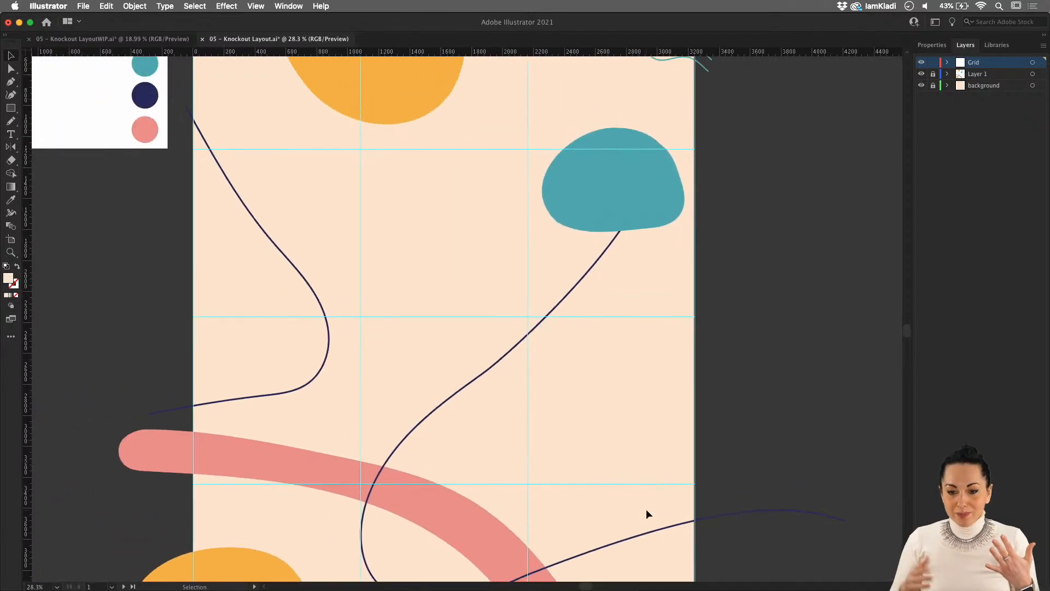
{"action": "scroll", "coordinate": [476, 411], "scroll_direction": "up", "scroll_amount": 8}
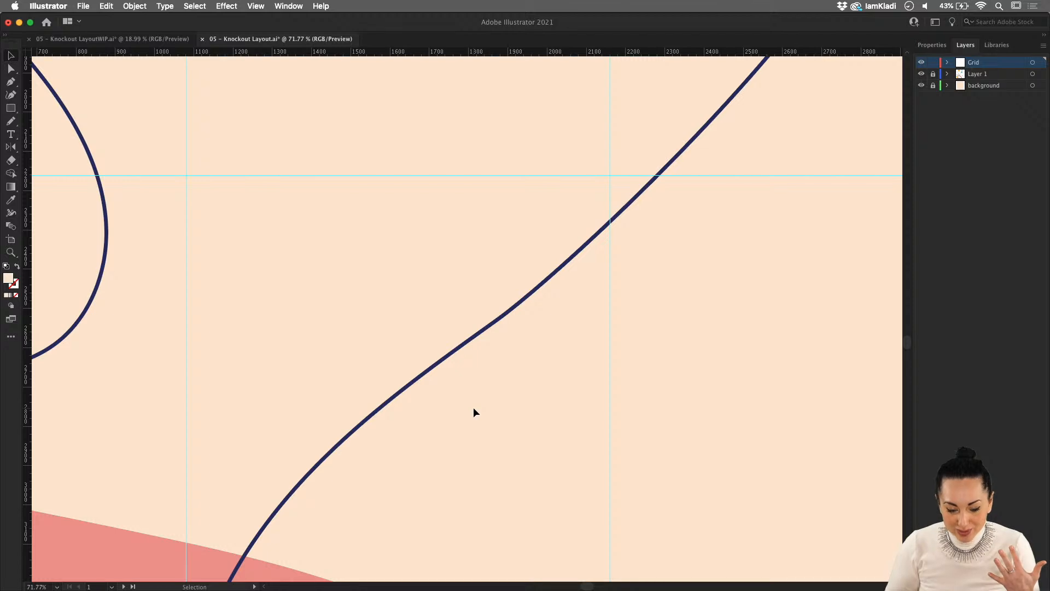
{"action": "scroll", "coordinate": [474, 408], "scroll_direction": "down", "scroll_amount": 8}
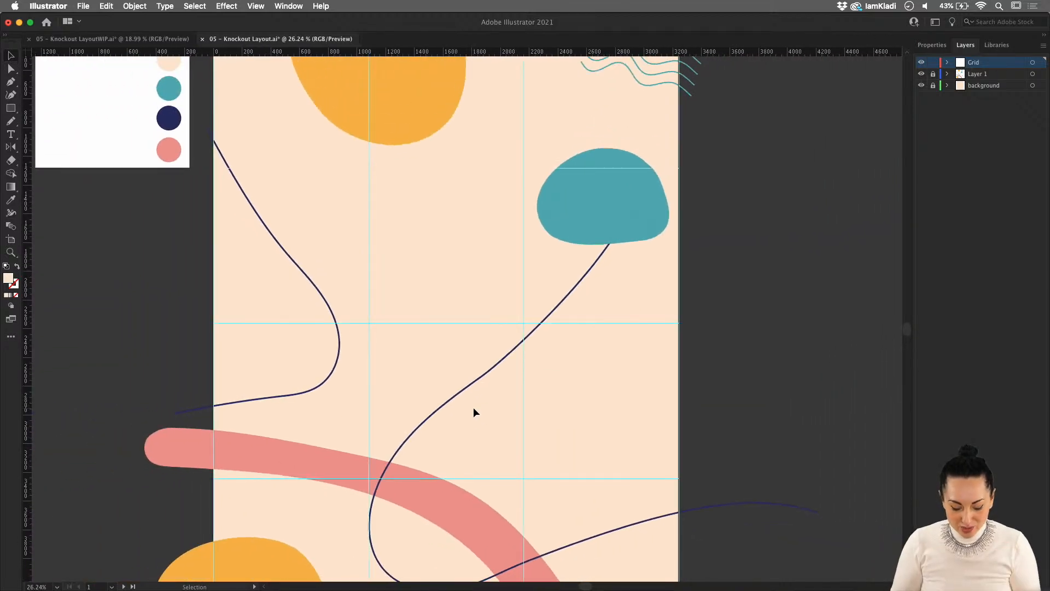
{"action": "key", "text": "super+z"}
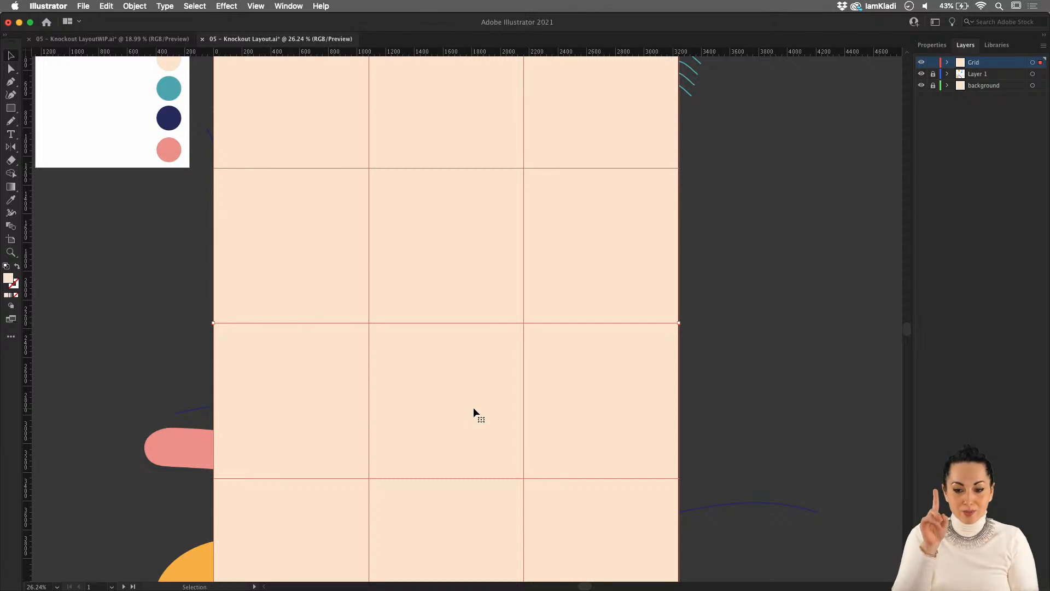
{"action": "key", "text": "super+5"}
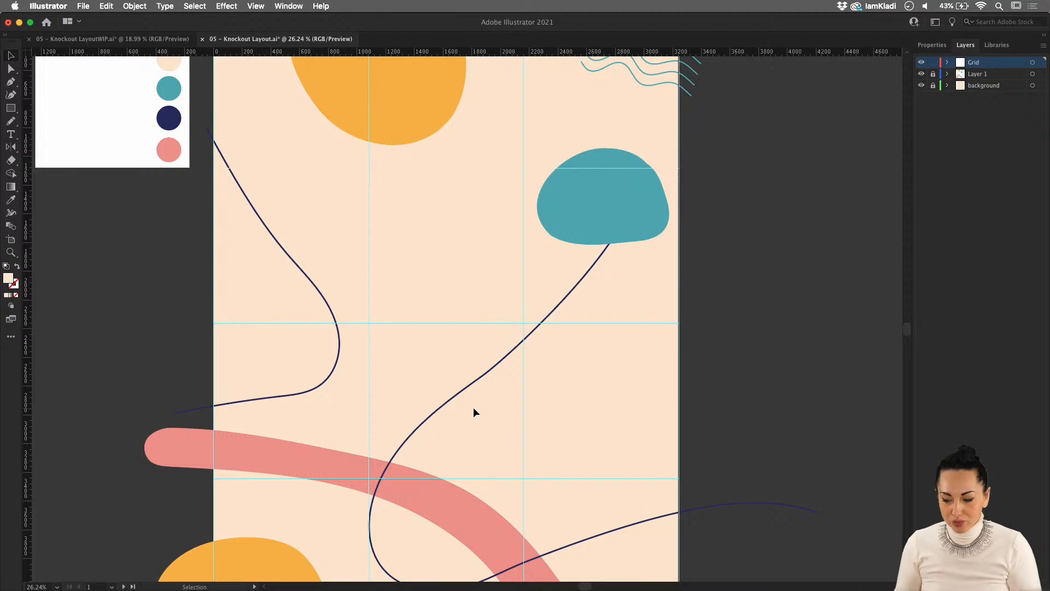
{"action": "scroll", "coordinate": [647, 309], "scroll_direction": "up", "scroll_amount": 5}
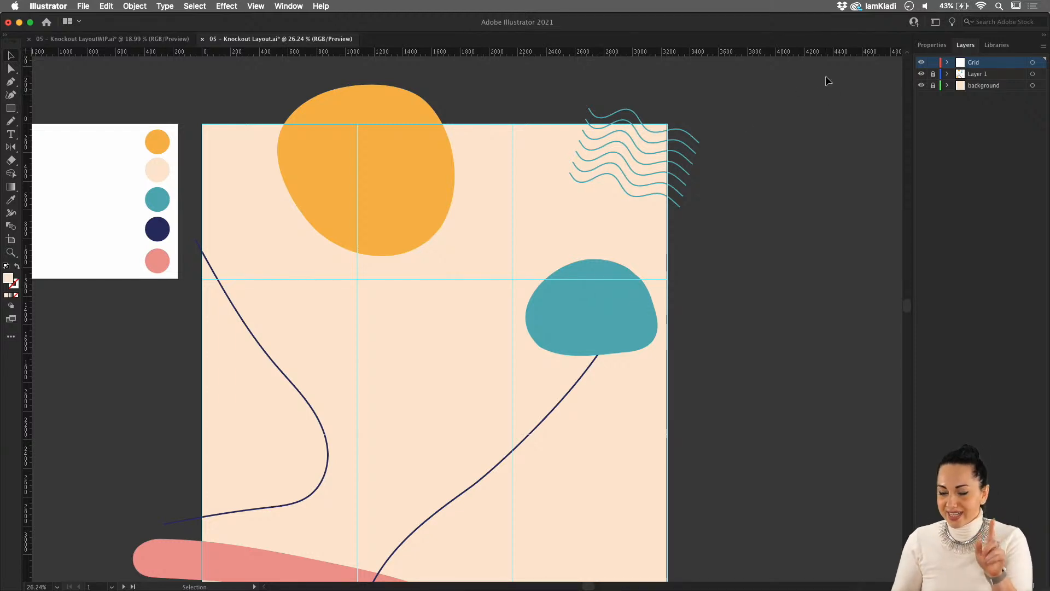
{"action": "left_click", "coordinate": [932, 62]}
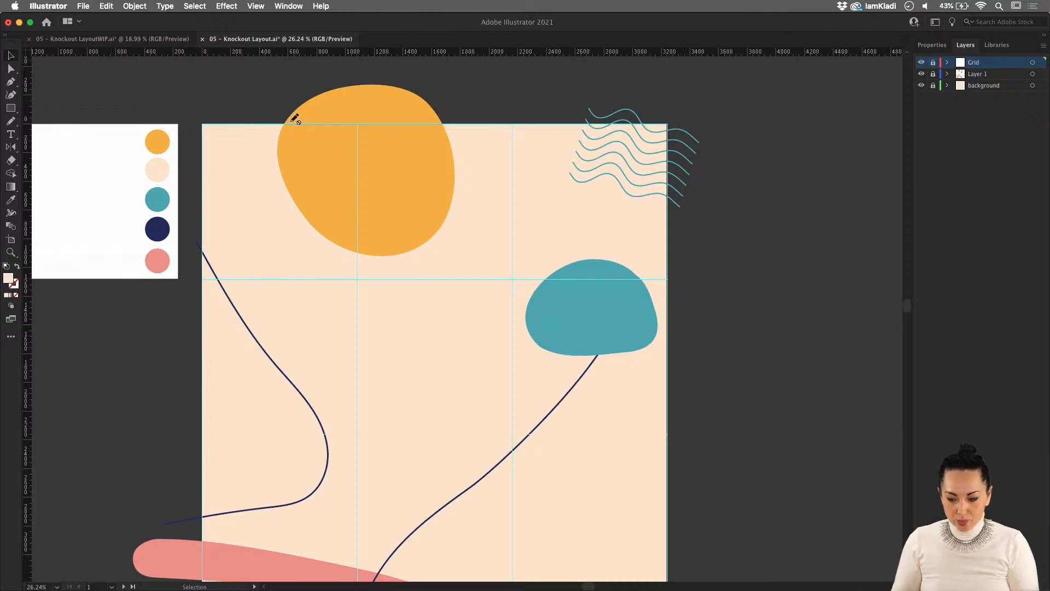
Unlock Layer 1, rename it 'graphic', and bring up the Place dialog
{"action": "left_click", "coordinate": [933, 76]}
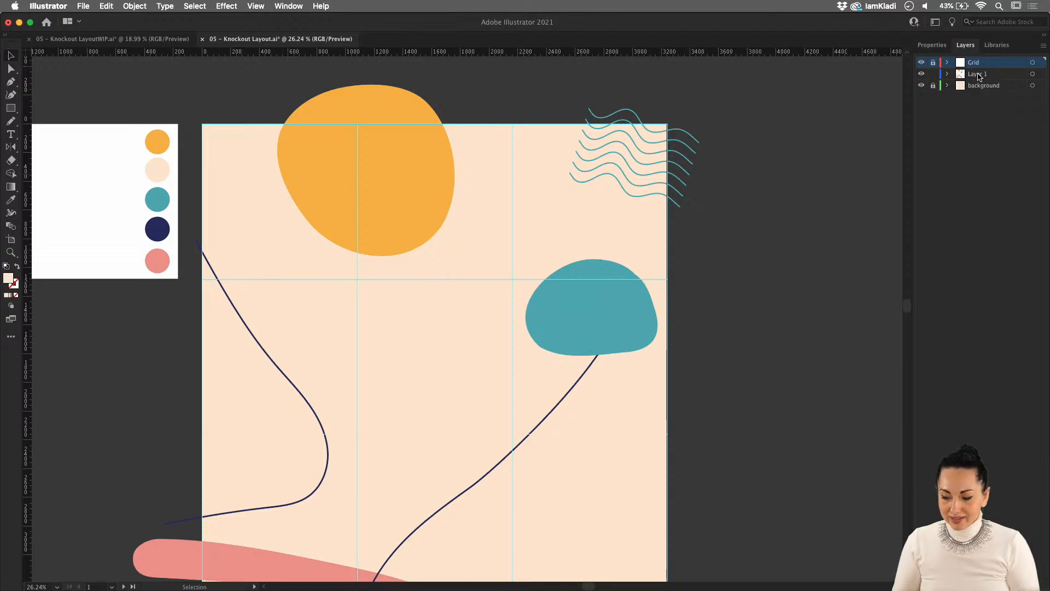
{"action": "double_click", "coordinate": [984, 77]}
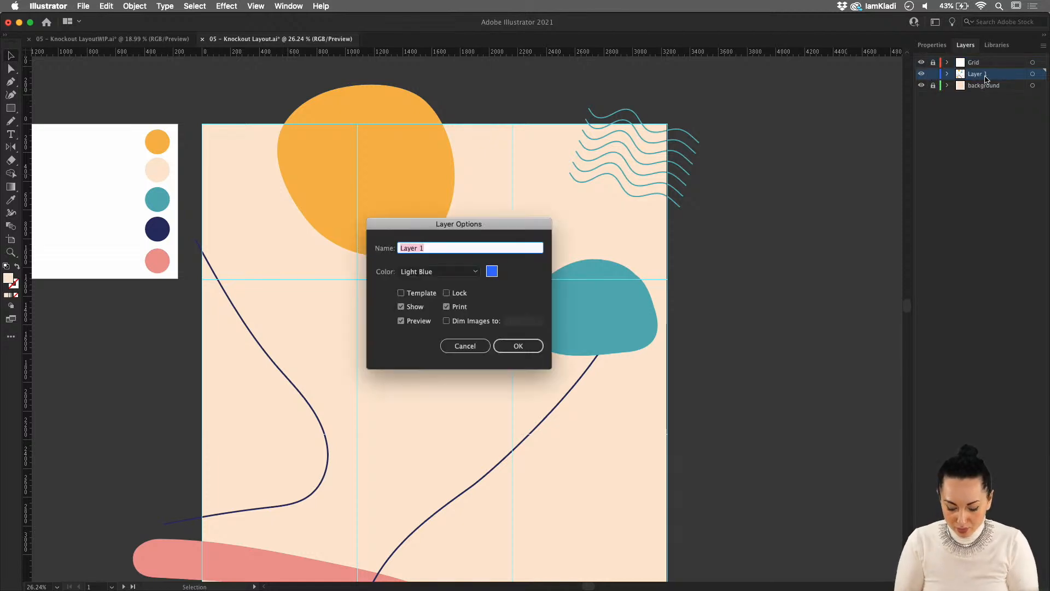
{"action": "type", "text": "graphic"}
{"action": "key", "text": "Return"}
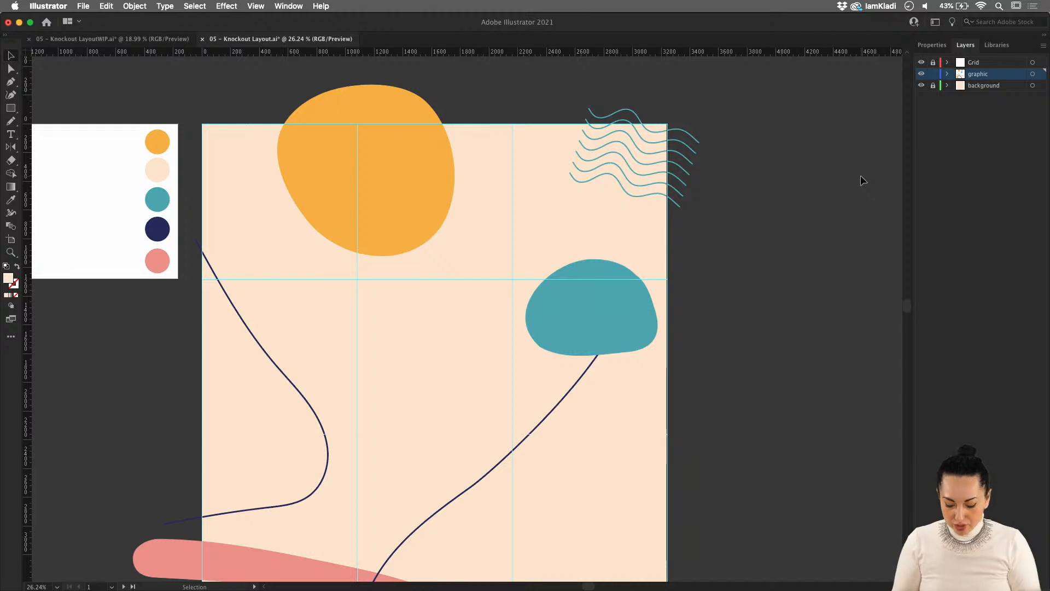
{"action": "key", "text": "super+shift+p"}
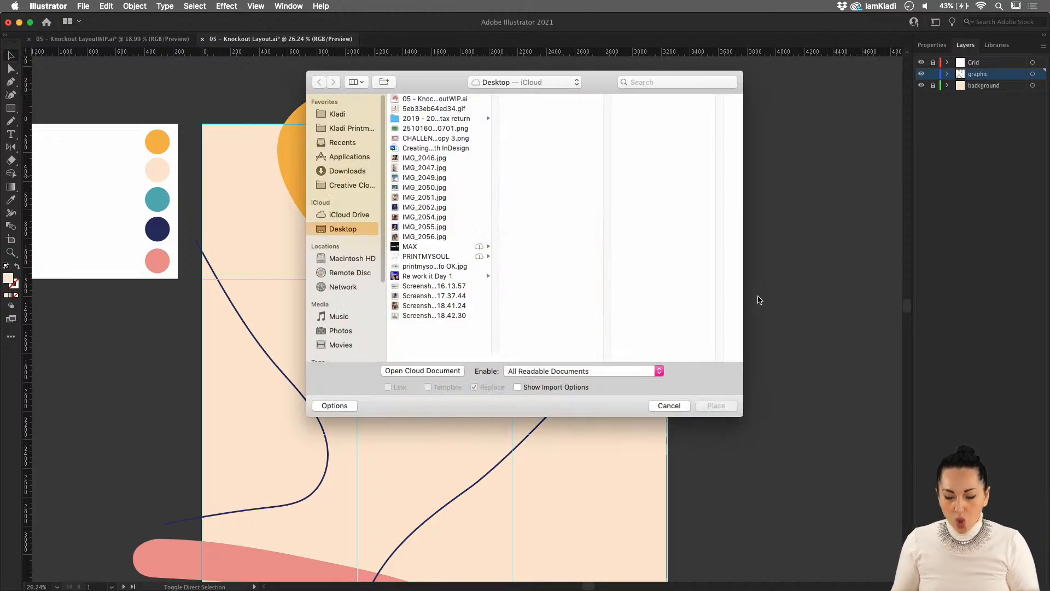
Place photos IMG_2046 through IMG_2056 as small images on the pasteboard beside the artboard
{"action": "left_click", "coordinate": [419, 158]}
{"action": "left_click", "coordinate": [430, 237], "text": "shift"}
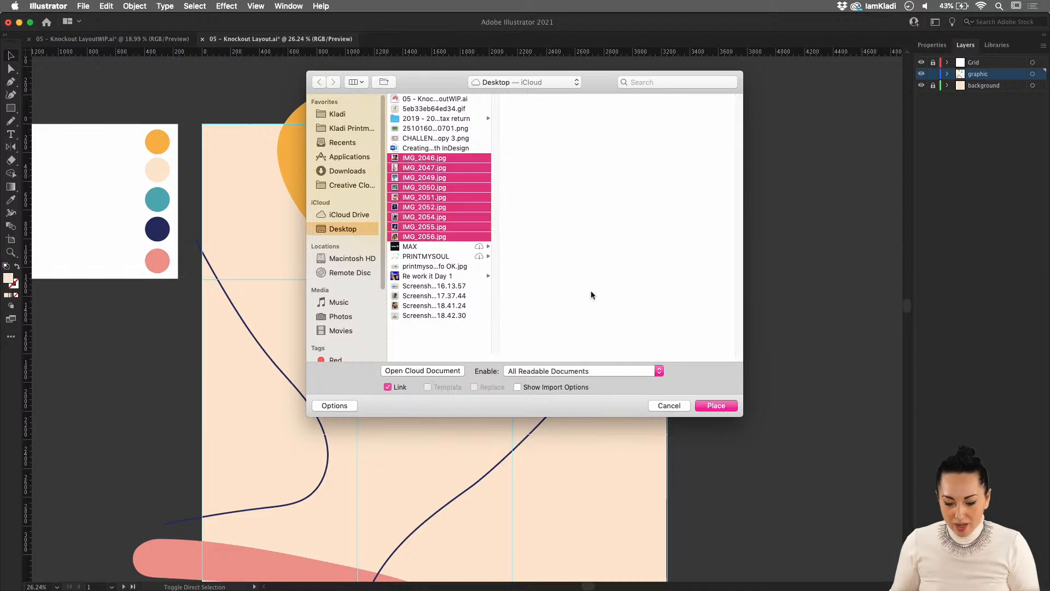
{"action": "left_click", "coordinate": [713, 405]}
{"action": "scroll", "coordinate": [733, 291], "scroll_direction": "down", "scroll_amount": 2}
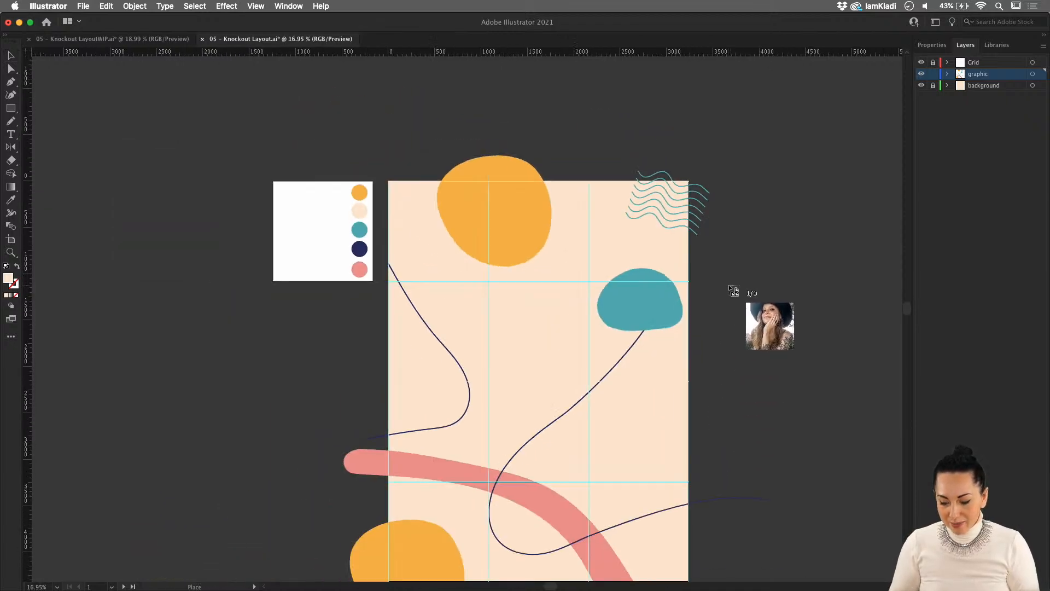
{"action": "scroll", "coordinate": [733, 291], "scroll_direction": "right", "scroll_amount": 10}
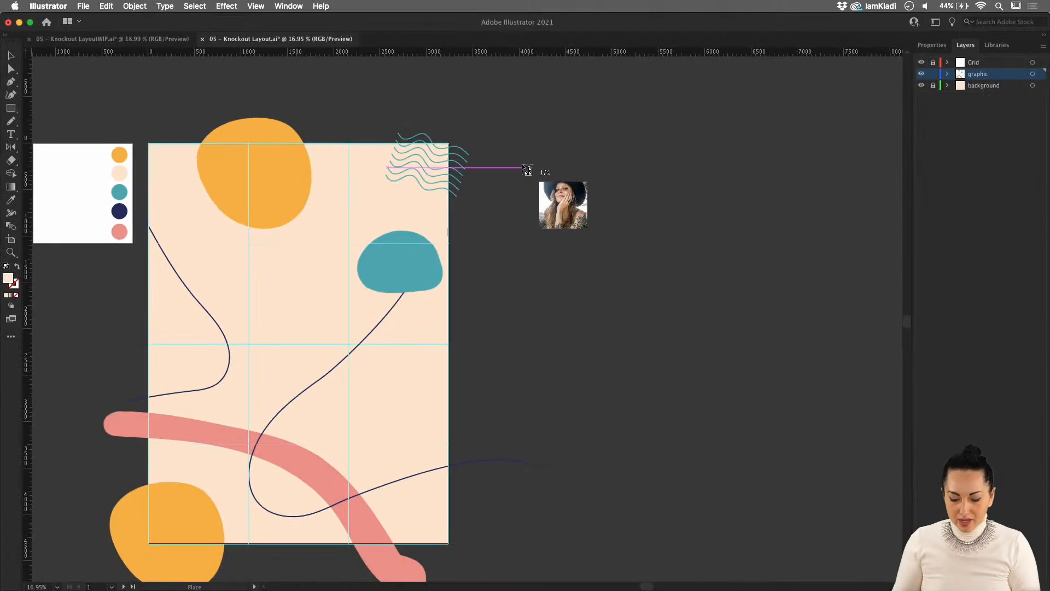
{"action": "left_click", "coordinate": [496, 133]}
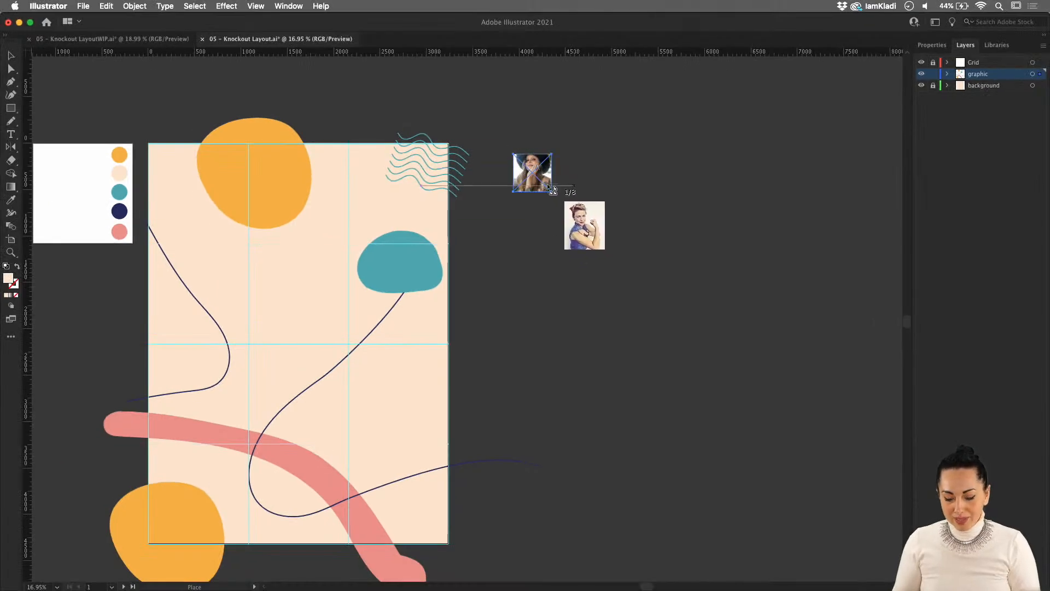
{"action": "left_click", "coordinate": [505, 207]}
{"action": "left_click", "coordinate": [572, 200]}
{"action": "left_click", "coordinate": [520, 272]}
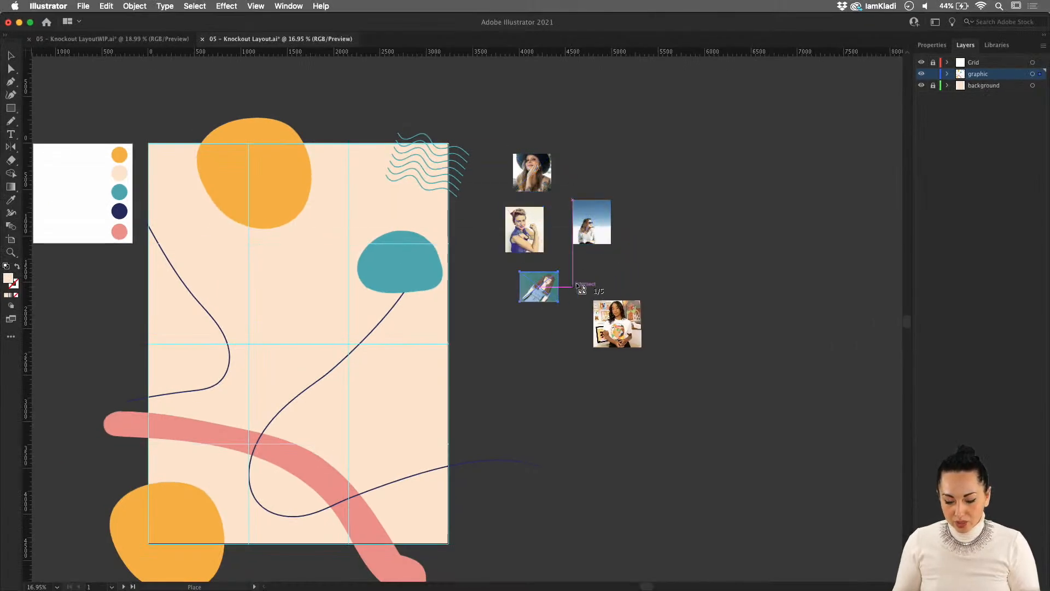
{"action": "left_click", "coordinate": [576, 283]}
{"action": "left_click", "coordinate": [520, 344]}
{"action": "left_click", "coordinate": [588, 347]}
{"action": "left_click", "coordinate": [548, 404]}
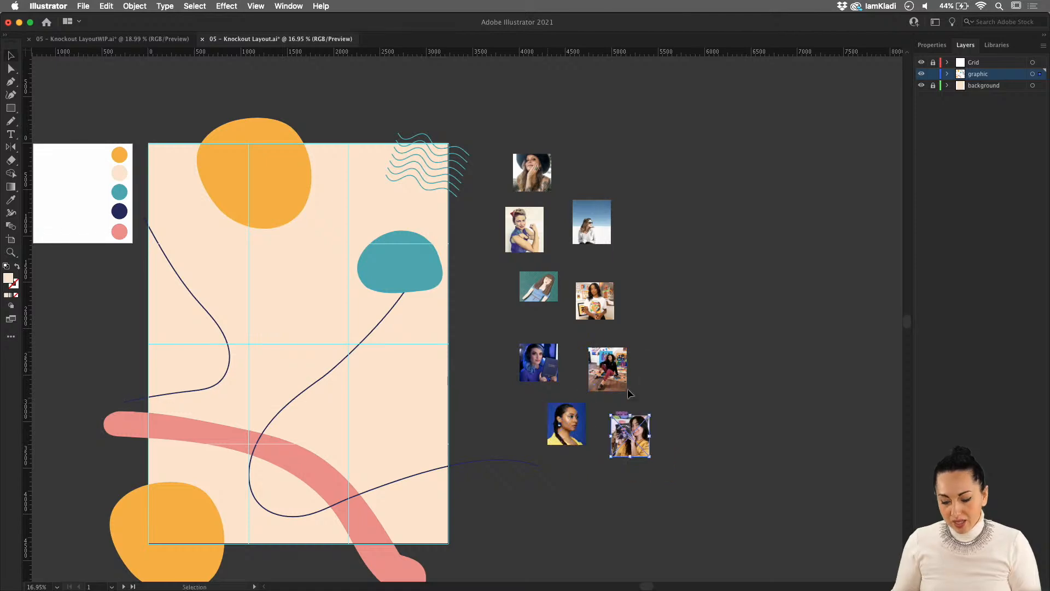
Drag two desktop screenshots into the document and arrange them beside the other photos
{"action": "left_click", "coordinate": [642, 282]}
{"action": "mouse_move", "coordinate": [1, 0]}
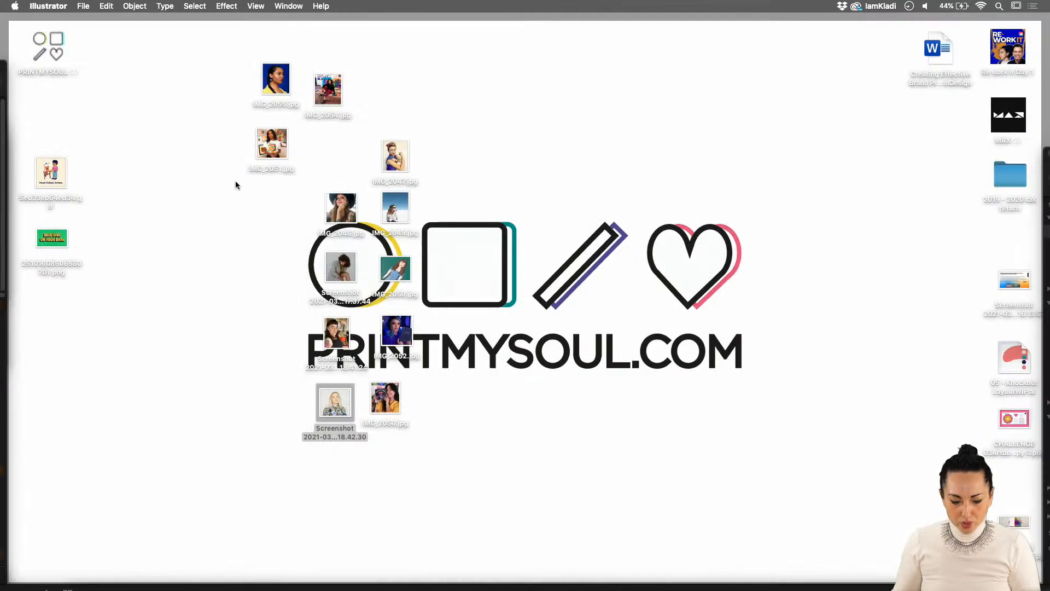
{"action": "left_click", "coordinate": [390, 353]}
{"action": "mouse_move", "coordinate": [331, 400]}
{"action": "left_mouse_down"}
{"action": "mouse_move", "coordinate": [310, 414]}
{"action": "mouse_move", "coordinate": [323, 400]}
{"action": "left_mouse_up"}
{"action": "left_click_drag", "start_coordinate": [299, 334], "coordinate": [681, 209]}
{"action": "left_click_drag", "start_coordinate": [706, 298], "coordinate": [670, 298]}
{"action": "left_click", "coordinate": [702, 227]}
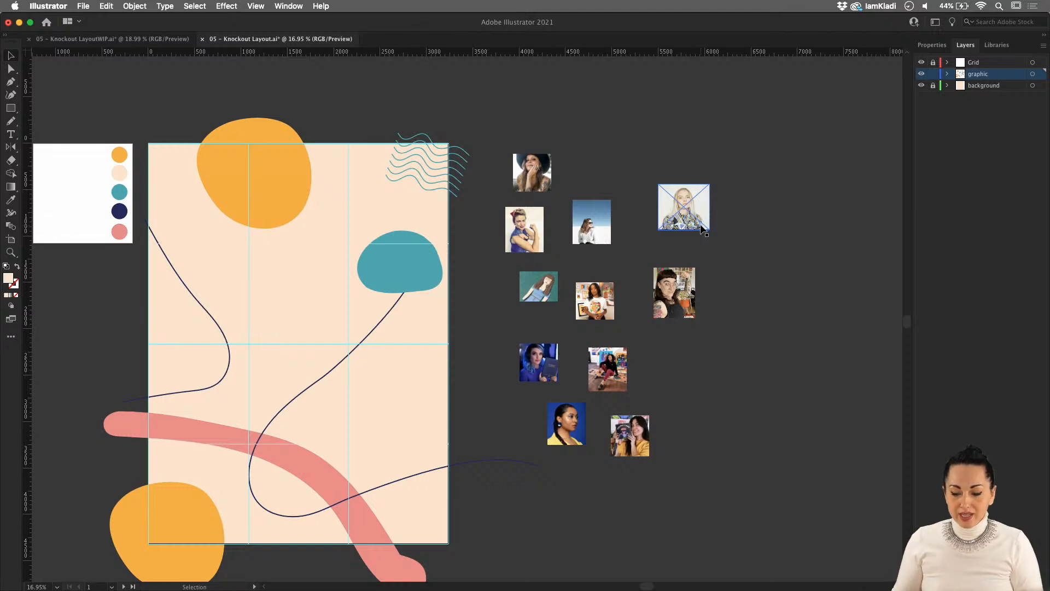
{"action": "left_click", "coordinate": [666, 168]}
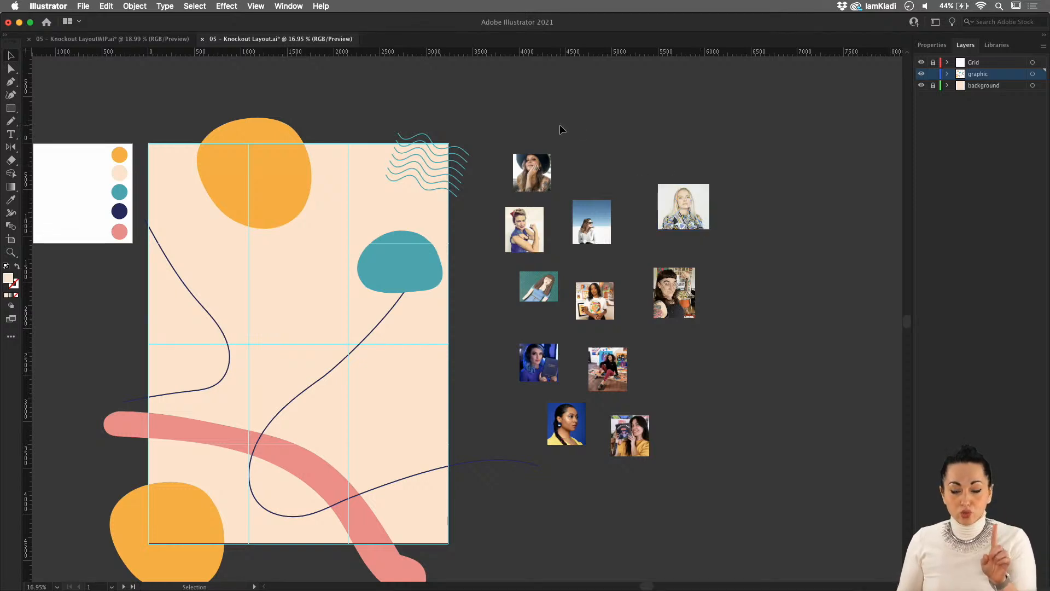
Open the Links panel, review the linked photos, and embed the selected IMG files
{"action": "left_click", "coordinate": [285, 6]}
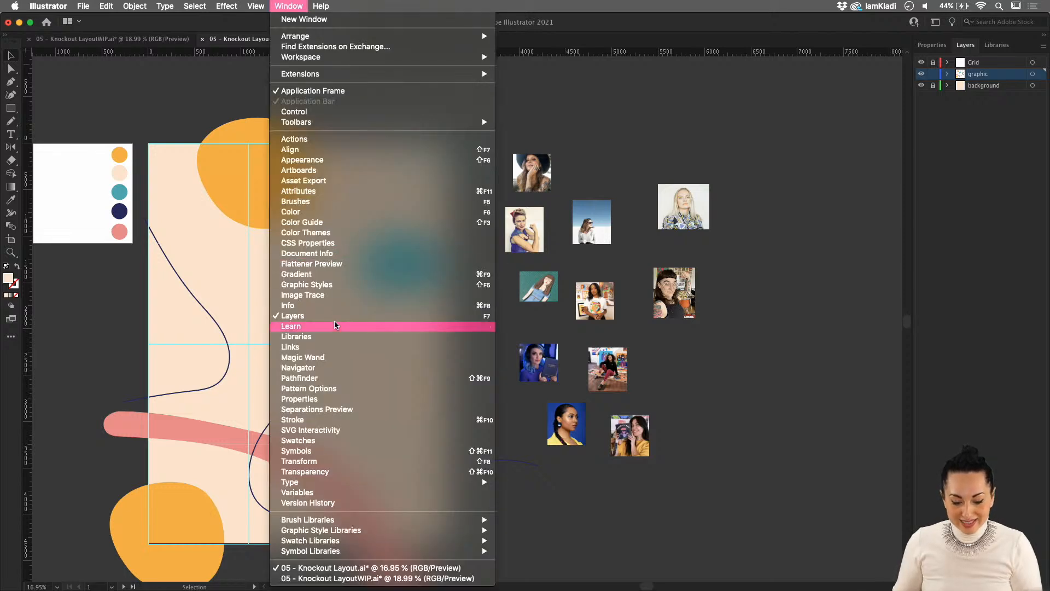
{"action": "left_click", "coordinate": [340, 346]}
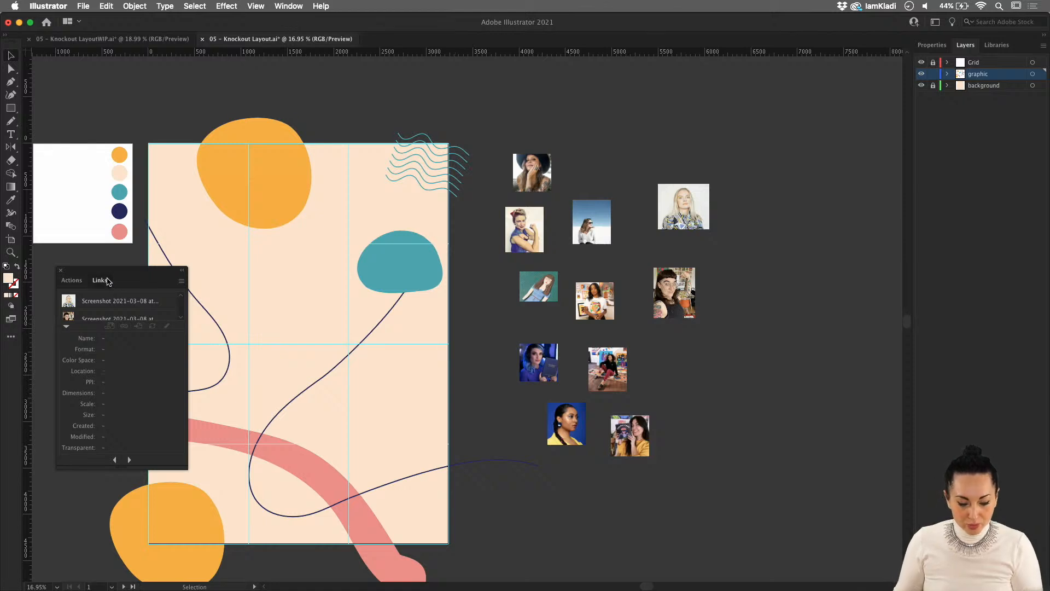
{"action": "left_click", "coordinate": [140, 303]}
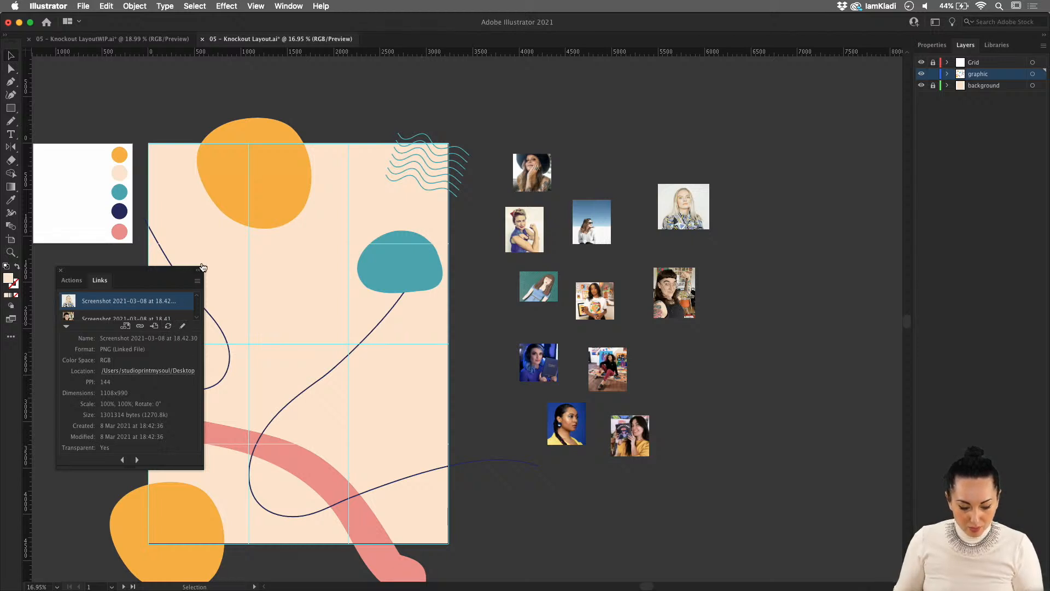
{"action": "left_click_drag", "start_coordinate": [203, 469], "coordinate": [398, 583]}
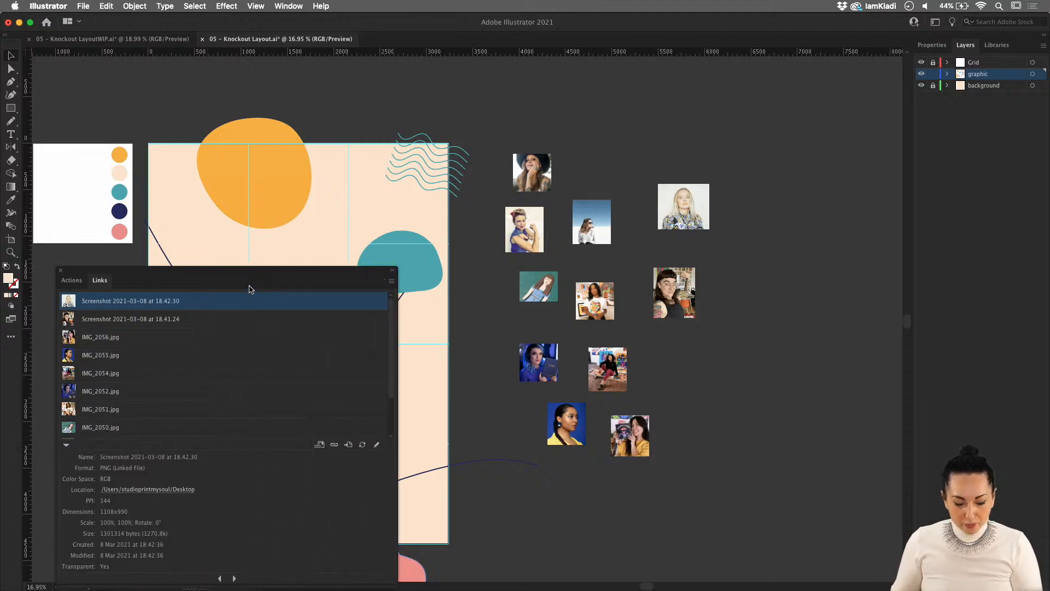
{"action": "scroll", "coordinate": [251, 349], "scroll_direction": "down", "scroll_amount": 3}
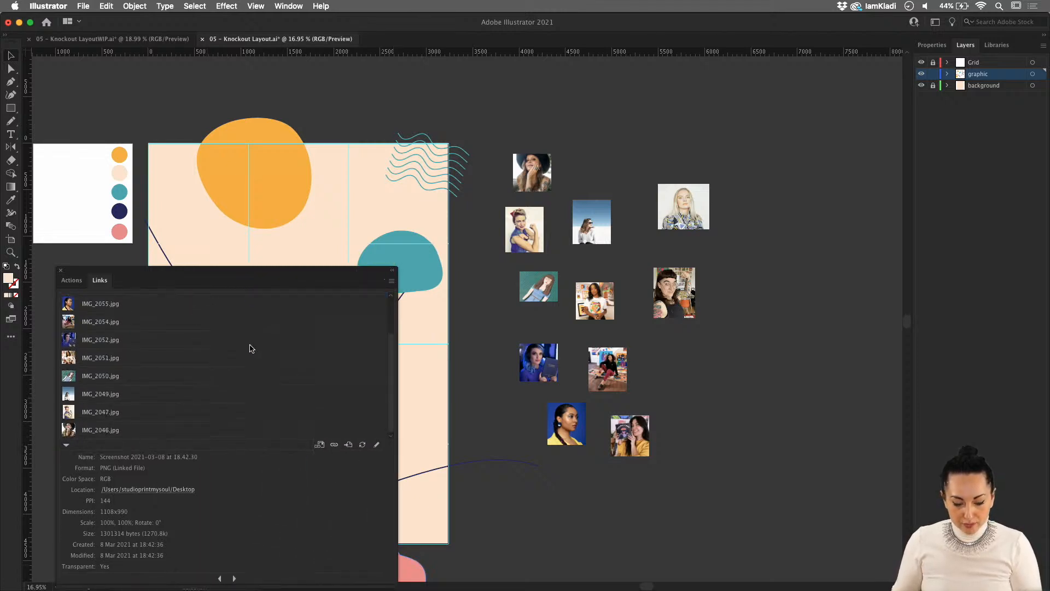
{"action": "left_click", "coordinate": [129, 430], "text": "shift"}
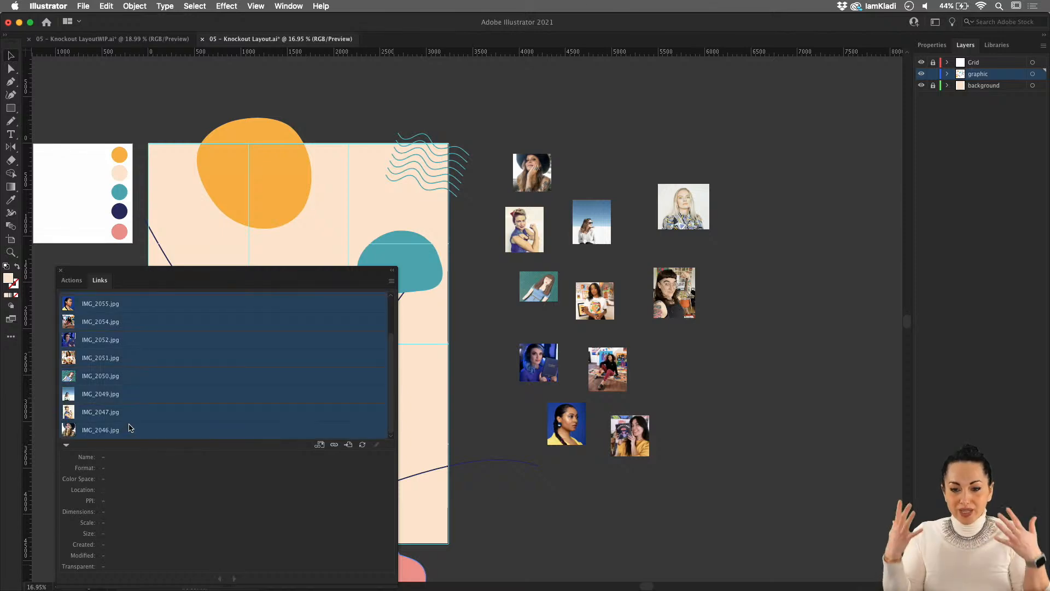
{"action": "left_click", "coordinate": [389, 281]}
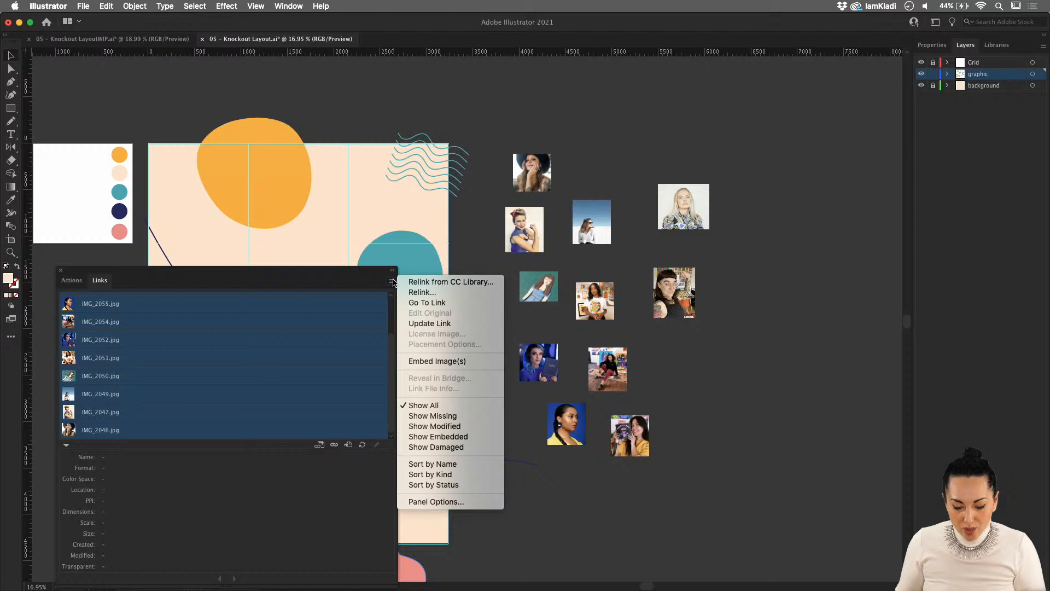
{"action": "left_click", "coordinate": [446, 363]}
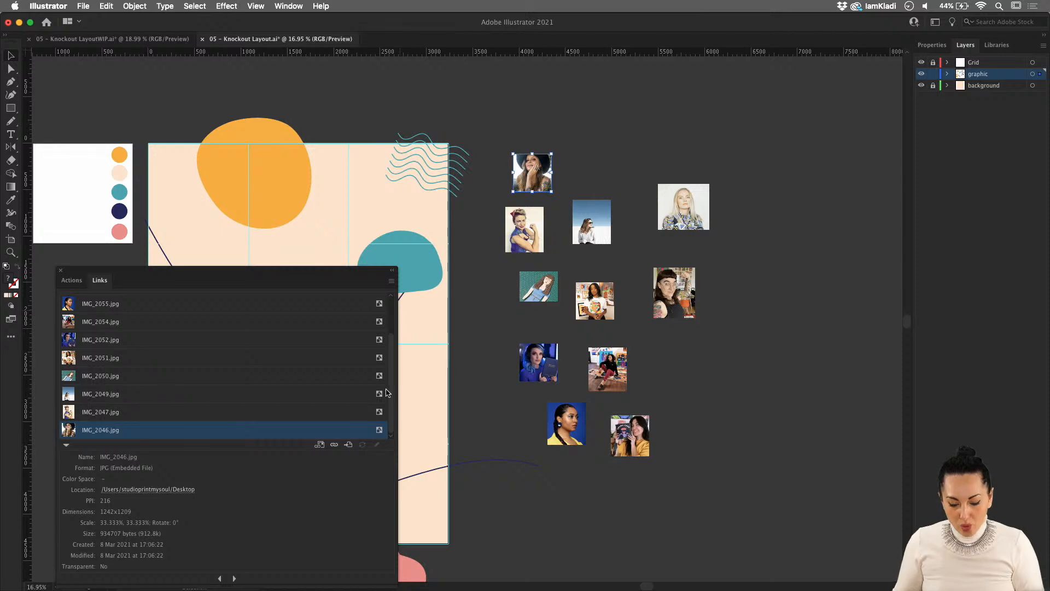
{"action": "scroll", "coordinate": [391, 318], "scroll_direction": "up", "scroll_amount": 3}
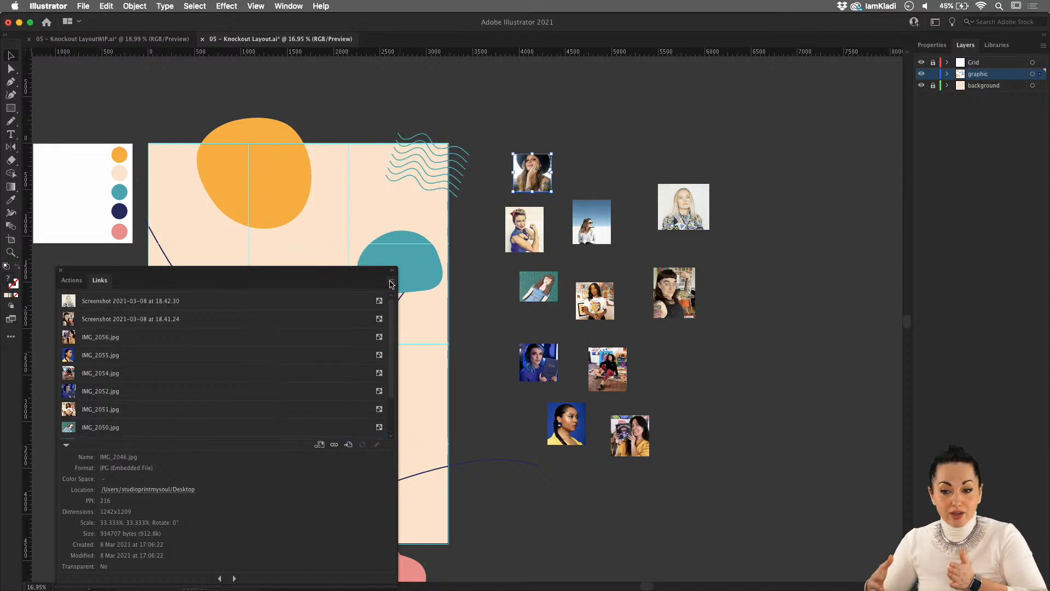
{"action": "left_click", "coordinate": [635, 99]}
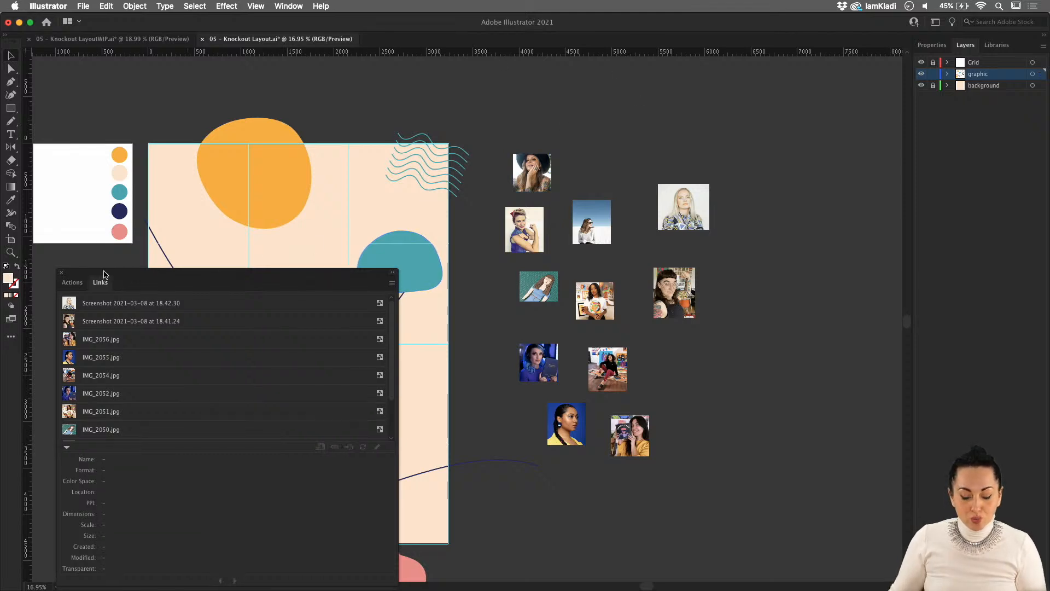
Move the floating Actions/Links panel aside, check its Actions list, then close it
{"action": "left_click_drag", "start_coordinate": [63, 276], "coordinate": [196, 268]}
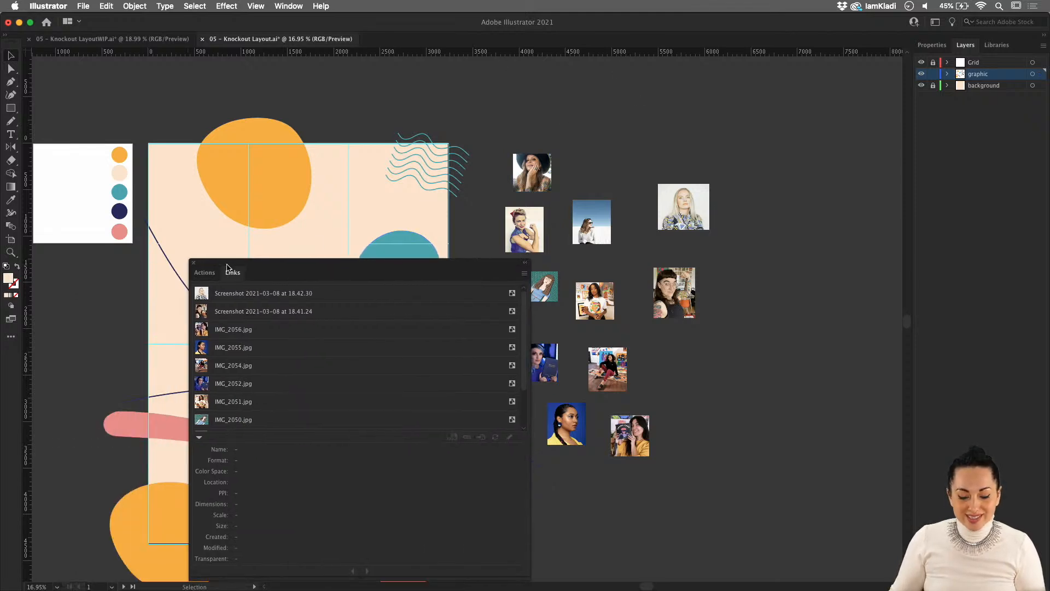
{"action": "left_click", "coordinate": [195, 268]}
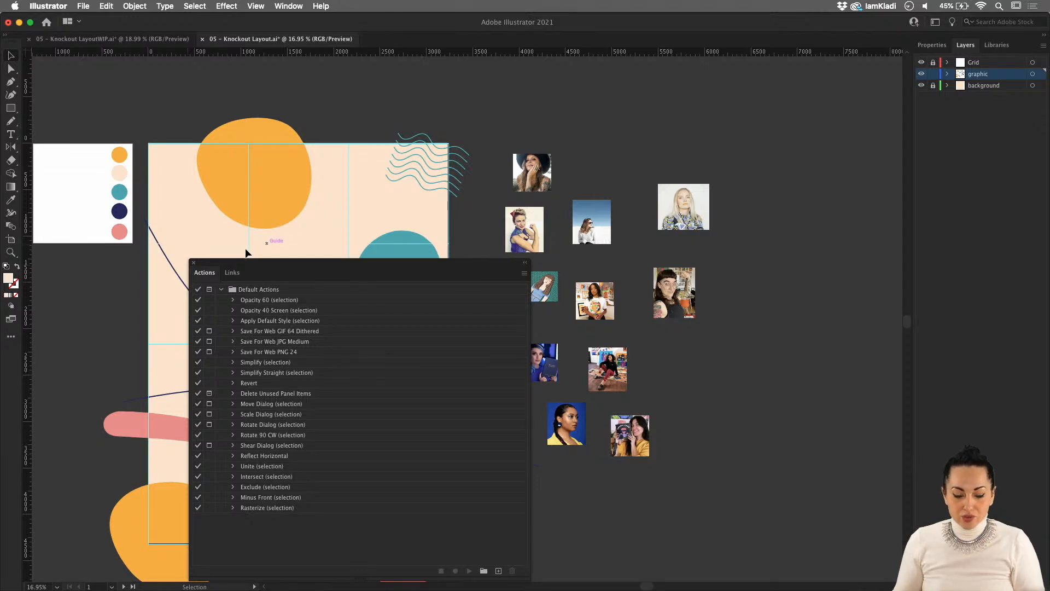
{"action": "left_click", "coordinate": [232, 273]}
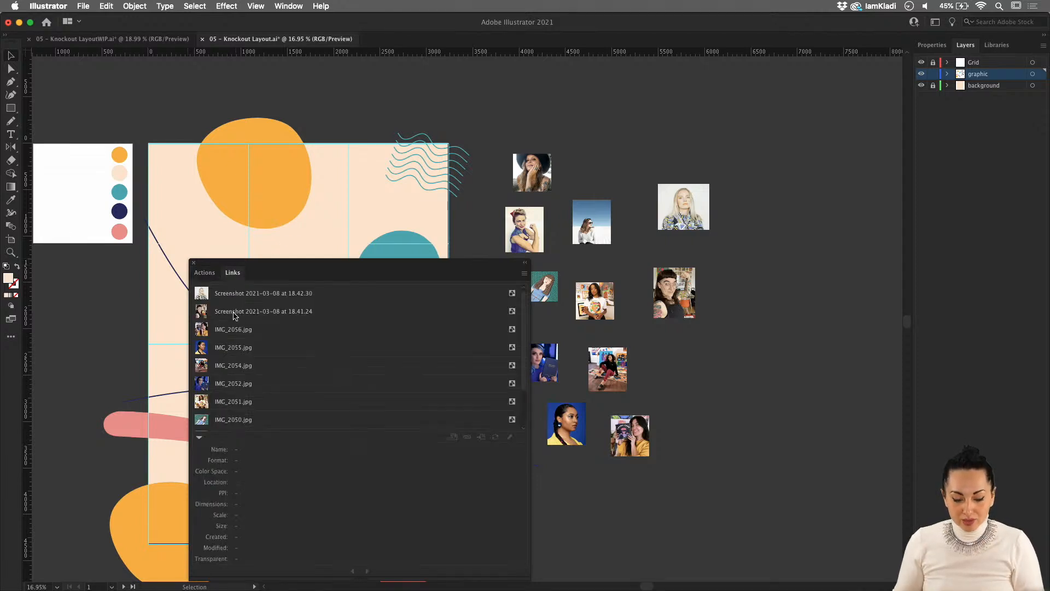
{"action": "left_click", "coordinate": [524, 273]}
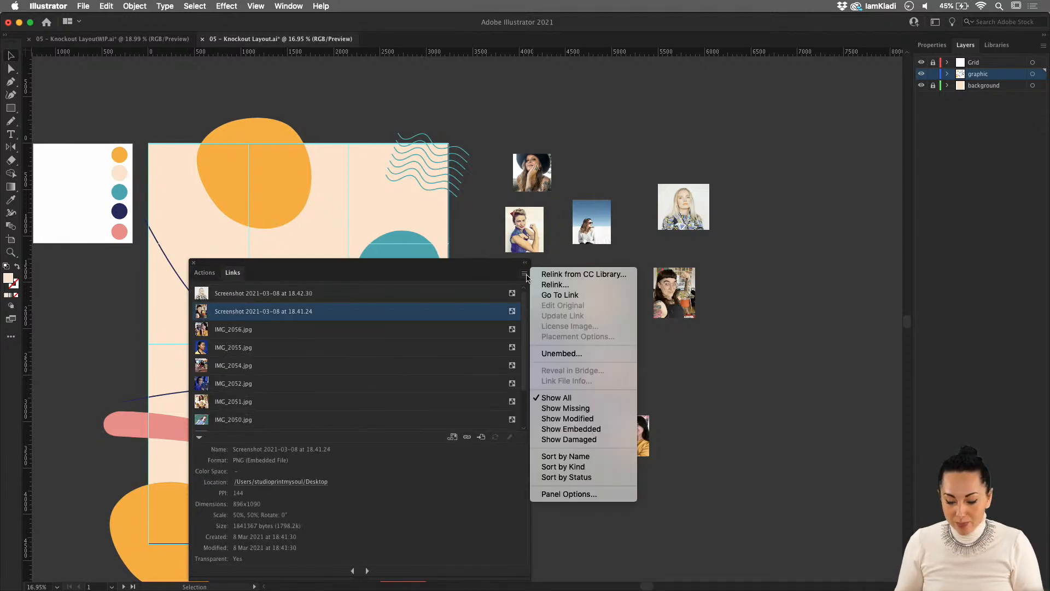
{"action": "left_click", "coordinate": [197, 265]}
{"action": "left_click", "coordinate": [195, 263]}
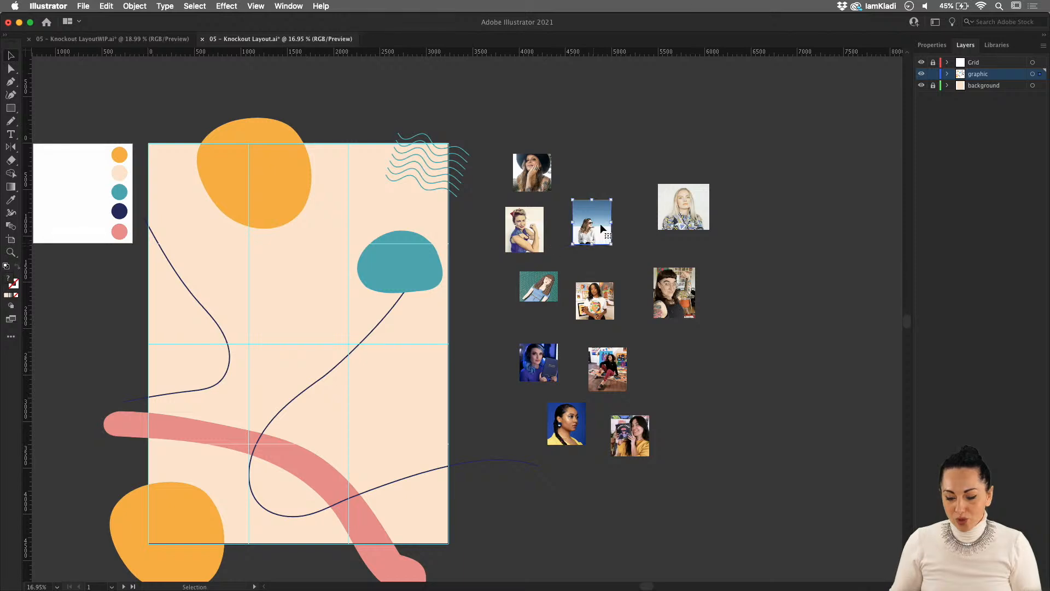
Move the sunglasses photo onto the artboard, draw a Pencil blob over it, and clip it
{"action": "left_click_drag", "start_coordinate": [599, 223], "coordinate": [338, 281]}
{"action": "left_click", "coordinate": [301, 163]}
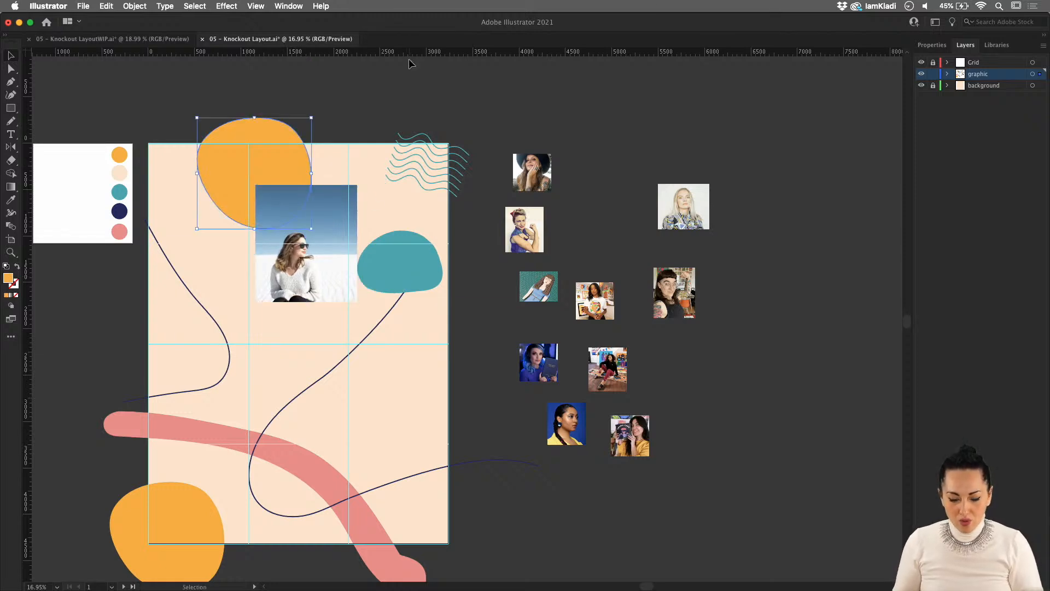
{"action": "left_click", "coordinate": [369, 205]}
{"action": "left_click", "coordinate": [327, 246]}
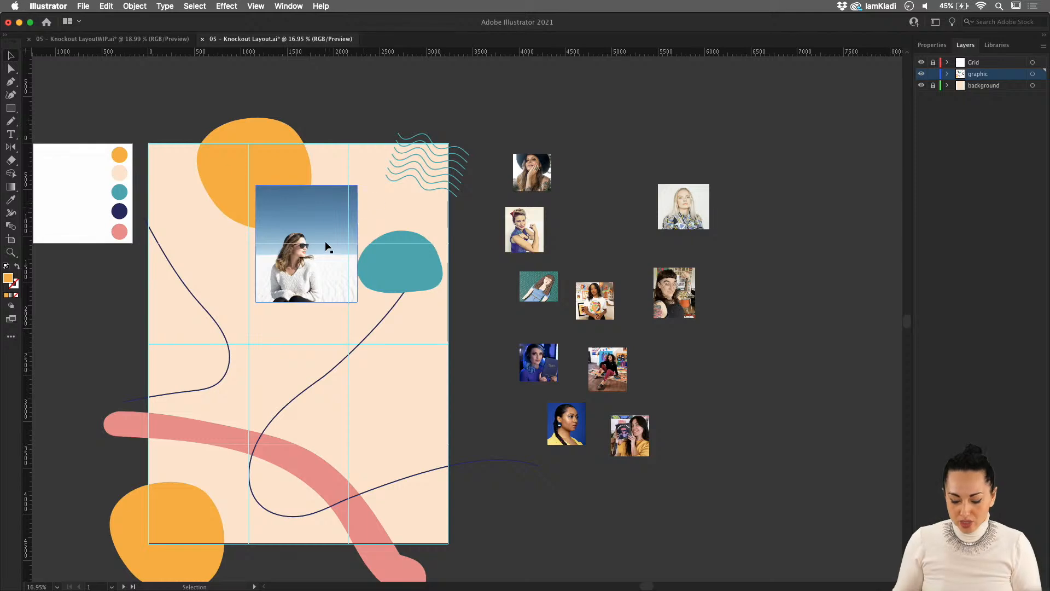
{"action": "key", "text": "n"}
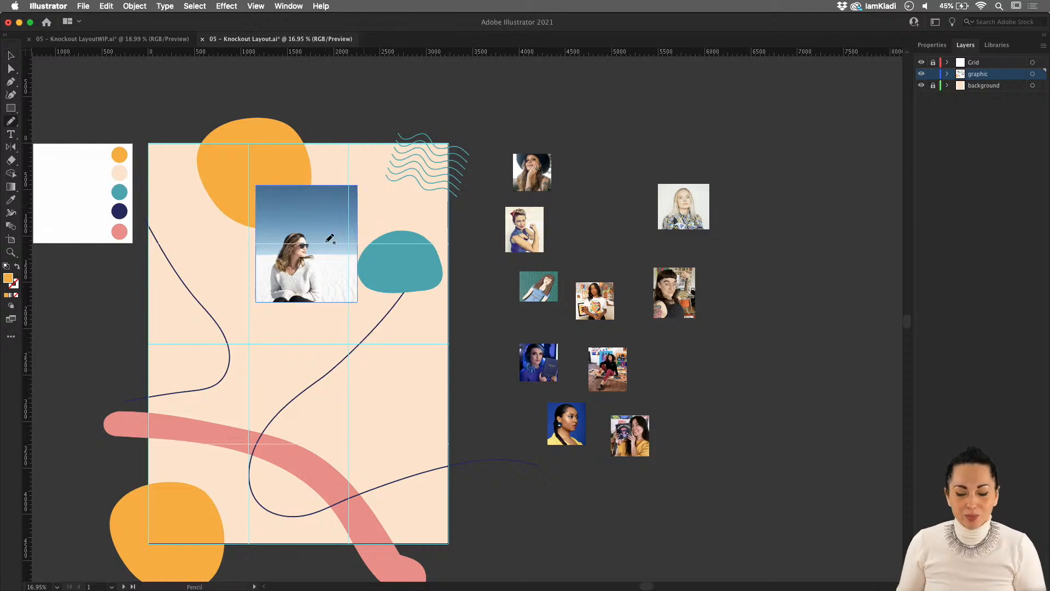
{"action": "mouse_move", "coordinate": [338, 199]}
{"action": "left_mouse_down"}
{"action": "mouse_move", "coordinate": [299, 198]}
{"action": "mouse_move", "coordinate": [272, 207]}
{"action": "mouse_move", "coordinate": [251, 230]}
{"action": "mouse_move", "coordinate": [257, 263]}
{"action": "mouse_move", "coordinate": [287, 284]}
{"action": "mouse_move", "coordinate": [314, 279]}
{"action": "mouse_move", "coordinate": [345, 200]}
{"action": "left_mouse_up"}
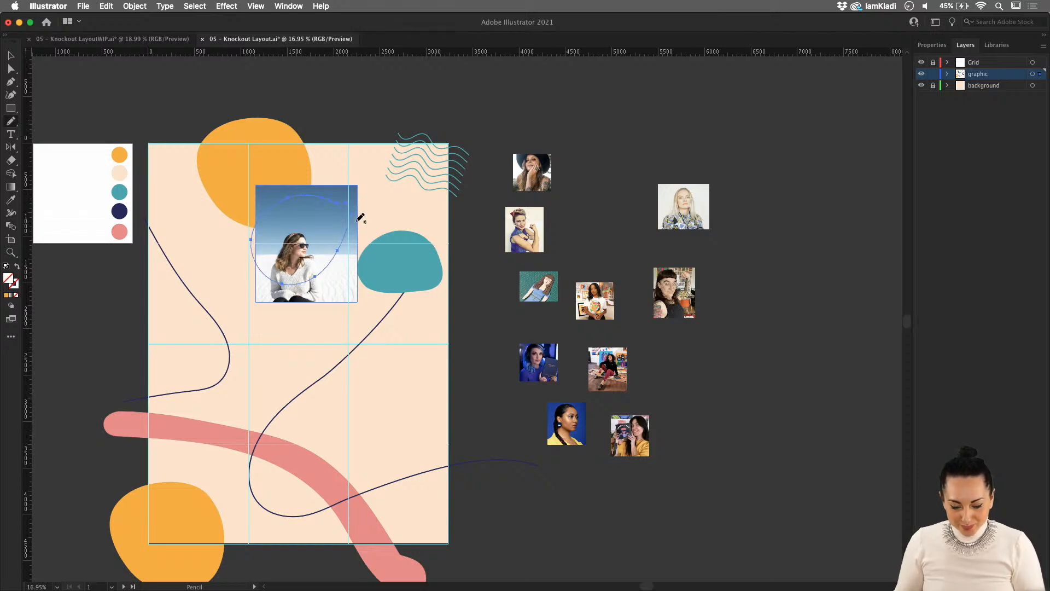
{"action": "key", "text": "v"}
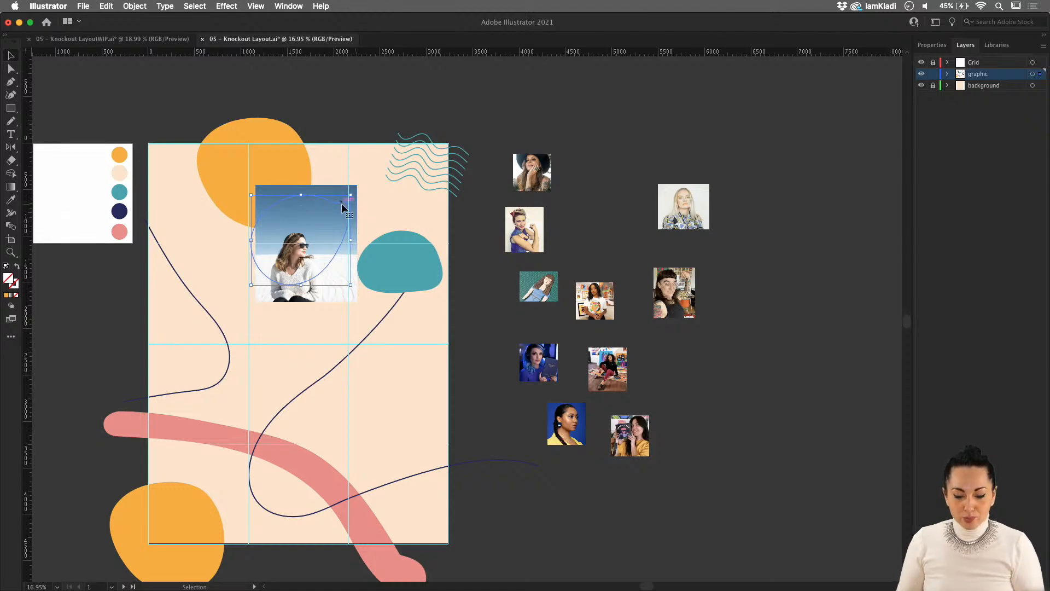
{"action": "scroll", "coordinate": [341, 203], "scroll_direction": "up", "scroll_amount": 6}
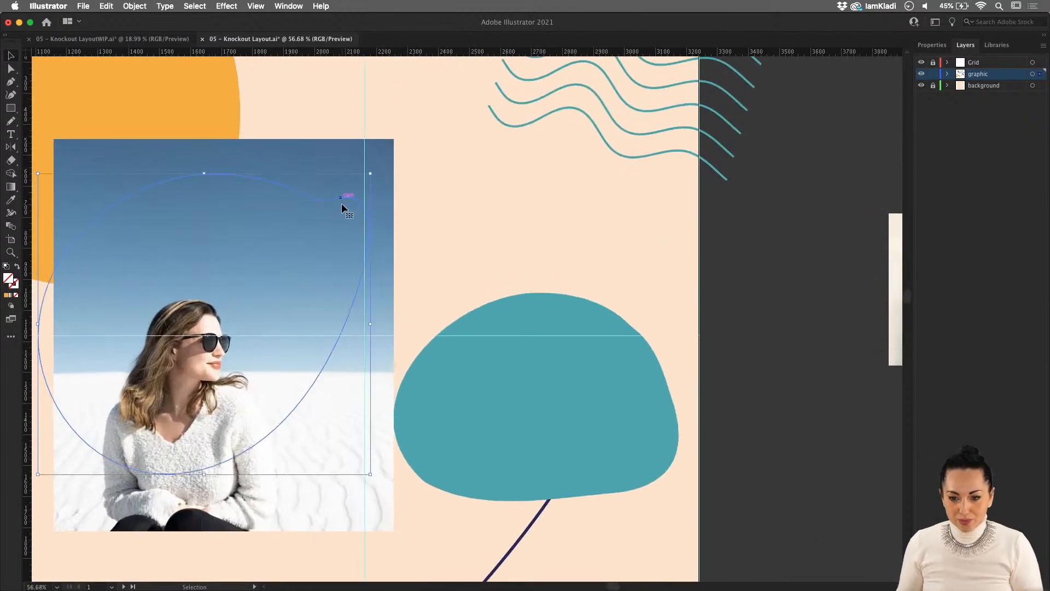
{"action": "left_click", "coordinate": [317, 157], "text": "shift"}
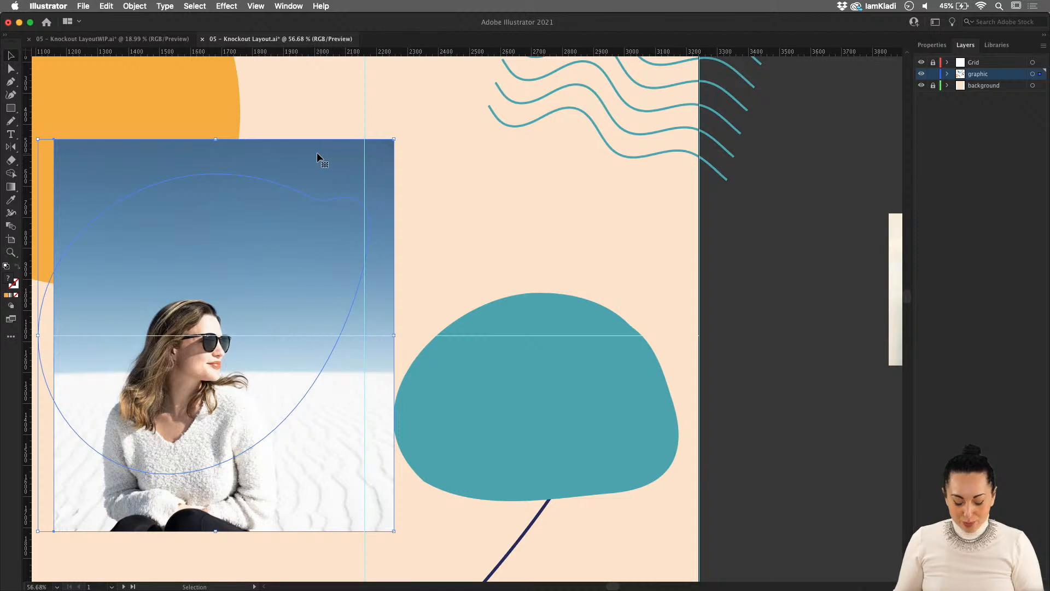
{"action": "key", "text": "super+7"}
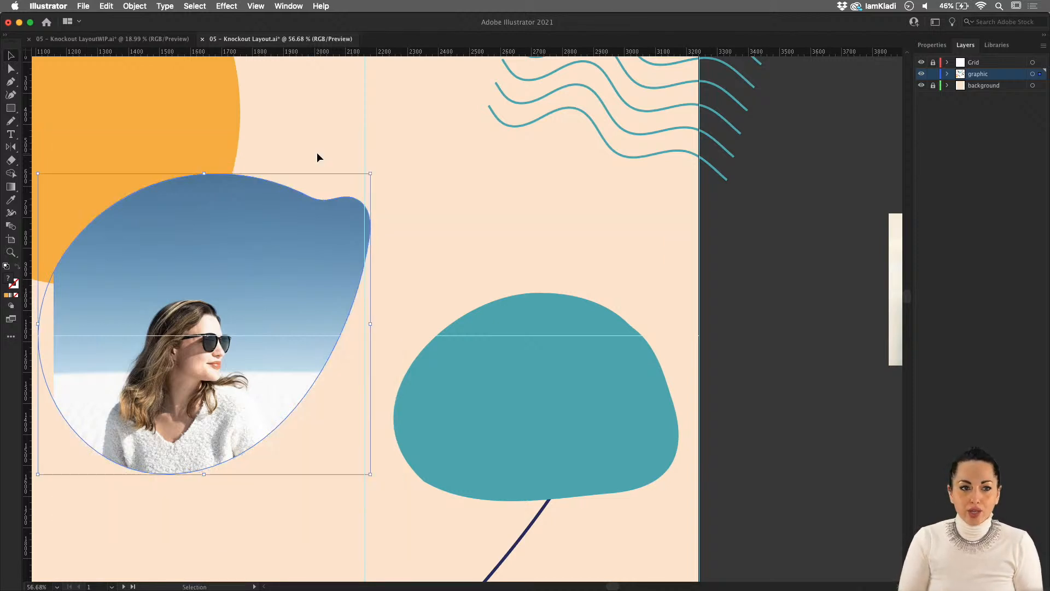
Reposition and enlarge the photo inside the blob, then shrink the clip over the wavy lines
{"action": "left_click_drag", "start_coordinate": [246, 252], "coordinate": [397, 176]}
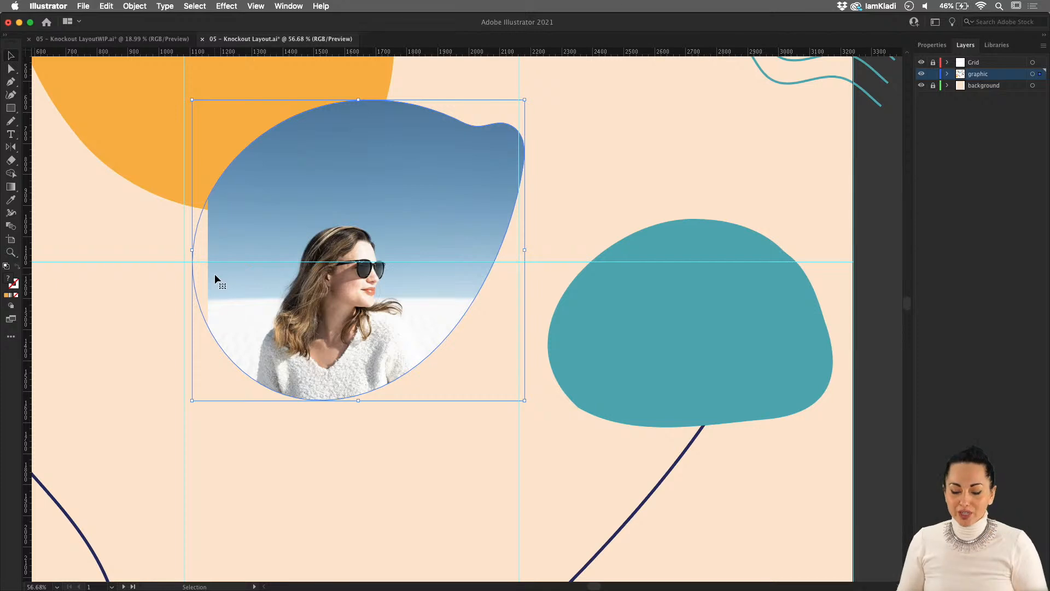
{"action": "double_click", "coordinate": [276, 281]}
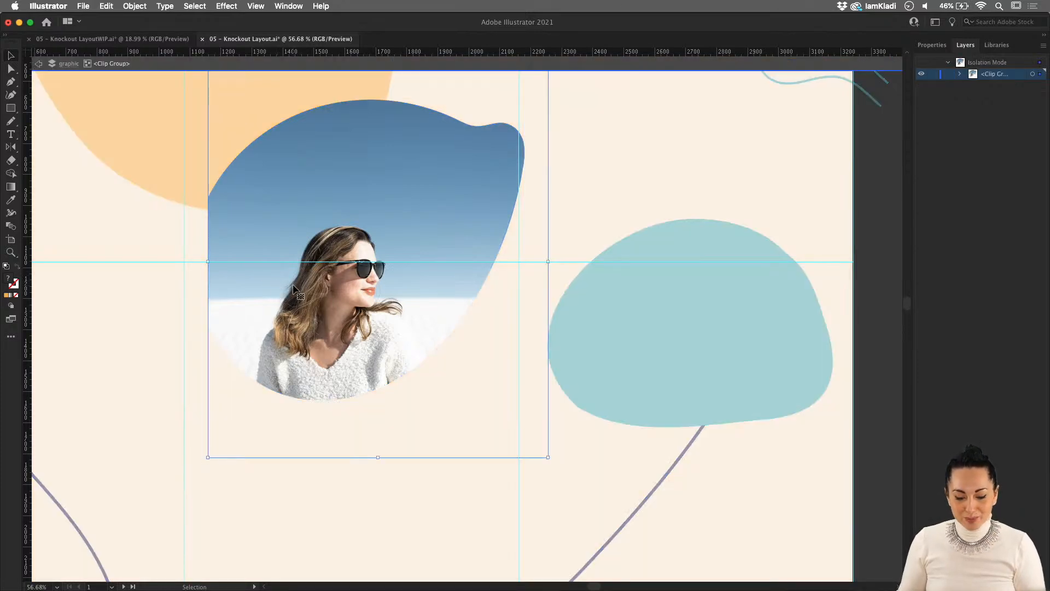
{"action": "left_click_drag", "start_coordinate": [312, 286], "coordinate": [296, 244]}
{"action": "scroll", "coordinate": [296, 244], "scroll_direction": "down", "scroll_amount": 5}
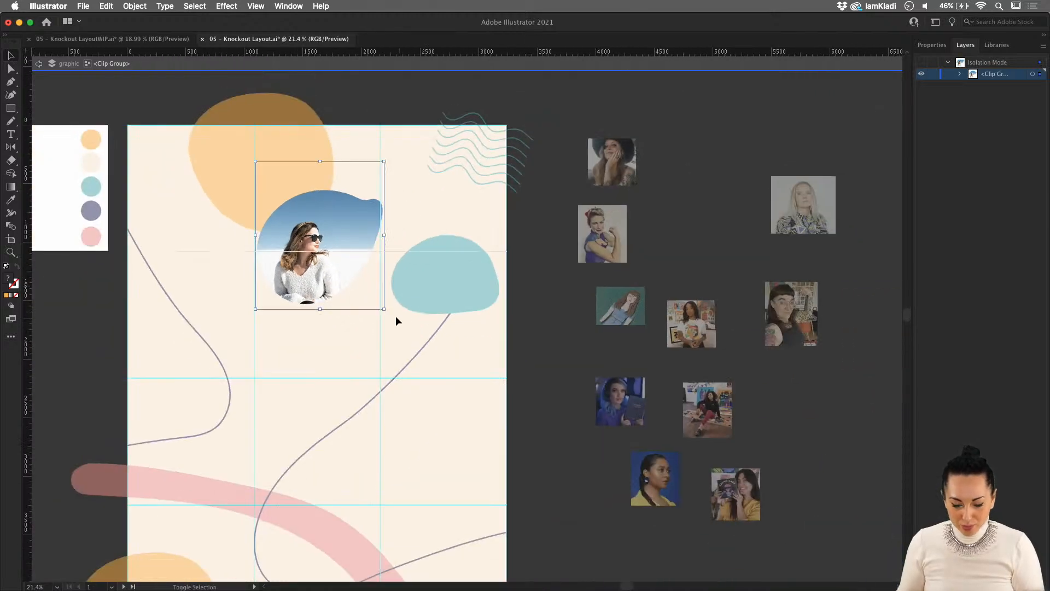
{"action": "left_click_drag", "start_coordinate": [386, 309], "coordinate": [428, 372]}
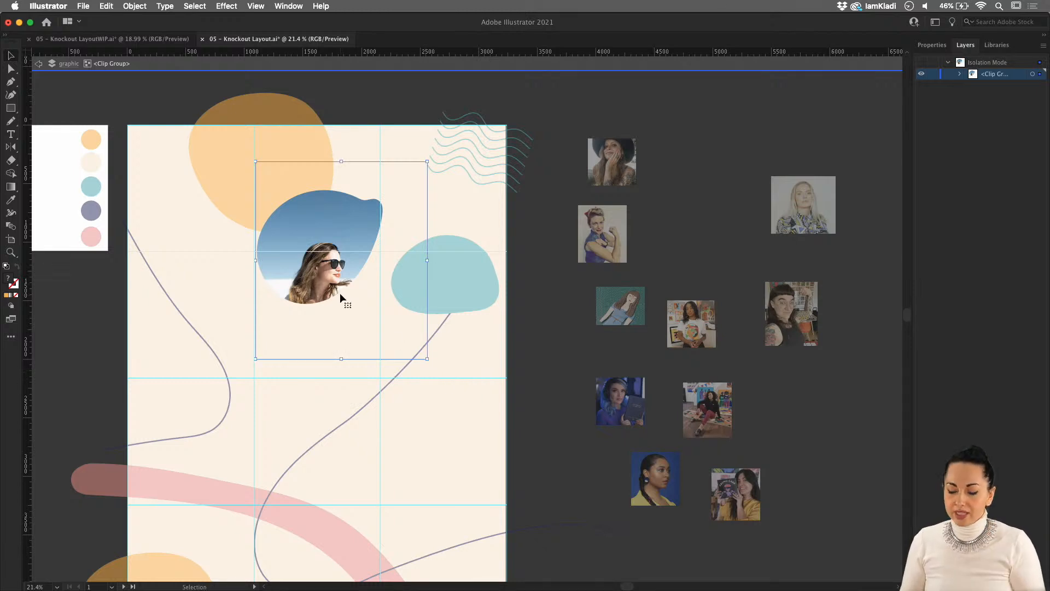
{"action": "left_click_drag", "start_coordinate": [340, 294], "coordinate": [325, 250]}
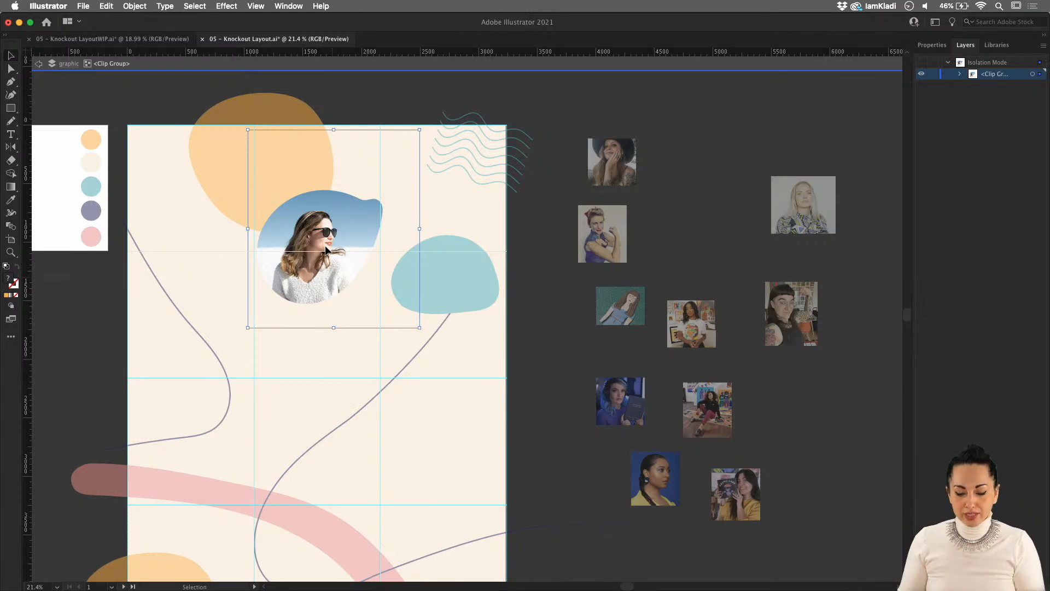
{"action": "mouse_move", "coordinate": [419, 327]}
{"action": "left_mouse_down"}
{"action": "mouse_move", "coordinate": [356, 323]}
{"action": "mouse_move", "coordinate": [424, 330]}
{"action": "mouse_move", "coordinate": [358, 328]}
{"action": "mouse_move", "coordinate": [413, 330]}
{"action": "mouse_move", "coordinate": [432, 353]}
{"action": "mouse_move", "coordinate": [417, 332]}
{"action": "left_mouse_up"}
{"action": "key", "text": "super+z"}
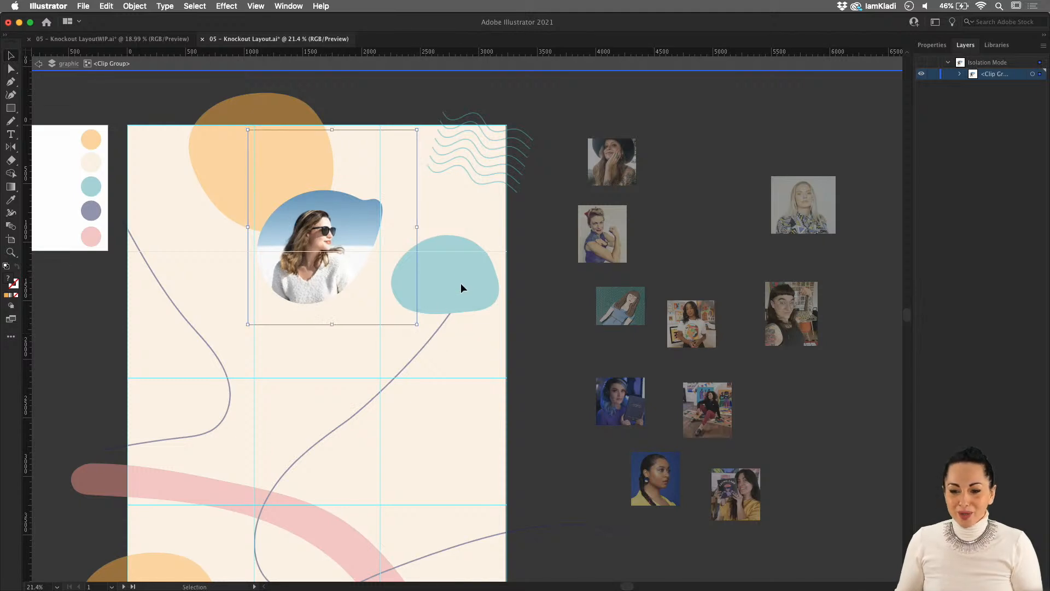
{"action": "left_click", "coordinate": [540, 241]}
{"action": "left_click", "coordinate": [329, 242]}
{"action": "double_click", "coordinate": [466, 232]}
{"action": "left_click_drag", "start_coordinate": [332, 246], "coordinate": [331, 317]}
{"action": "mouse_move", "coordinate": [381, 253]}
{"action": "left_mouse_down"}
{"action": "mouse_move", "coordinate": [356, 277]}
{"action": "mouse_move", "coordinate": [381, 227]}
{"action": "mouse_move", "coordinate": [454, 162]}
{"action": "left_mouse_up"}
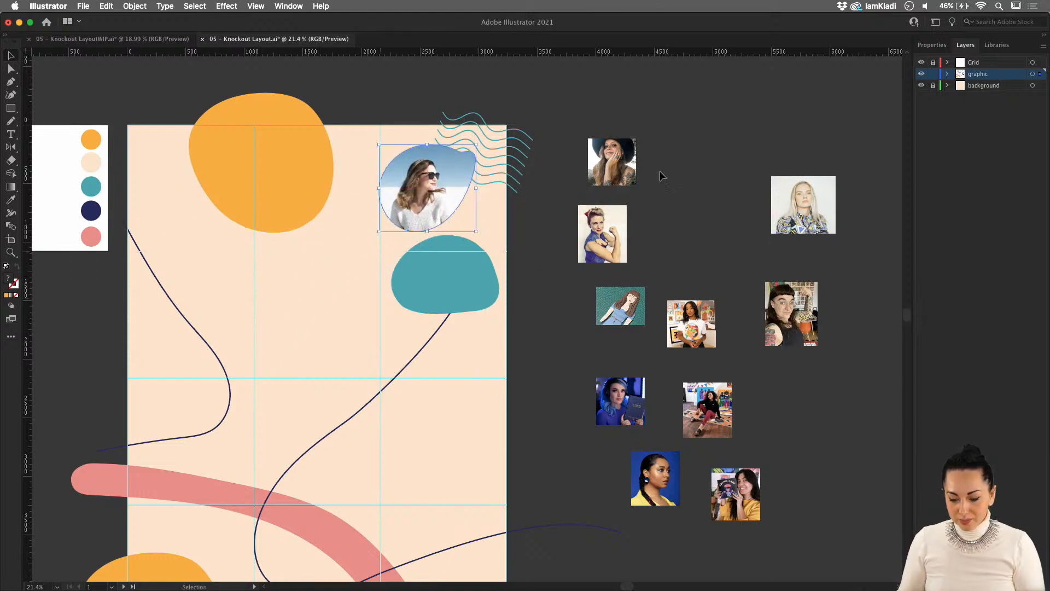
Bring the flexing-arm photo onto the artboard, scale it up and nudge it up-left
{"action": "left_click_drag", "start_coordinate": [618, 225], "coordinate": [337, 291]}
{"action": "left_click_drag", "start_coordinate": [346, 331], "coordinate": [459, 429]}
{"action": "left_click_drag", "start_coordinate": [348, 358], "coordinate": [325, 349]}
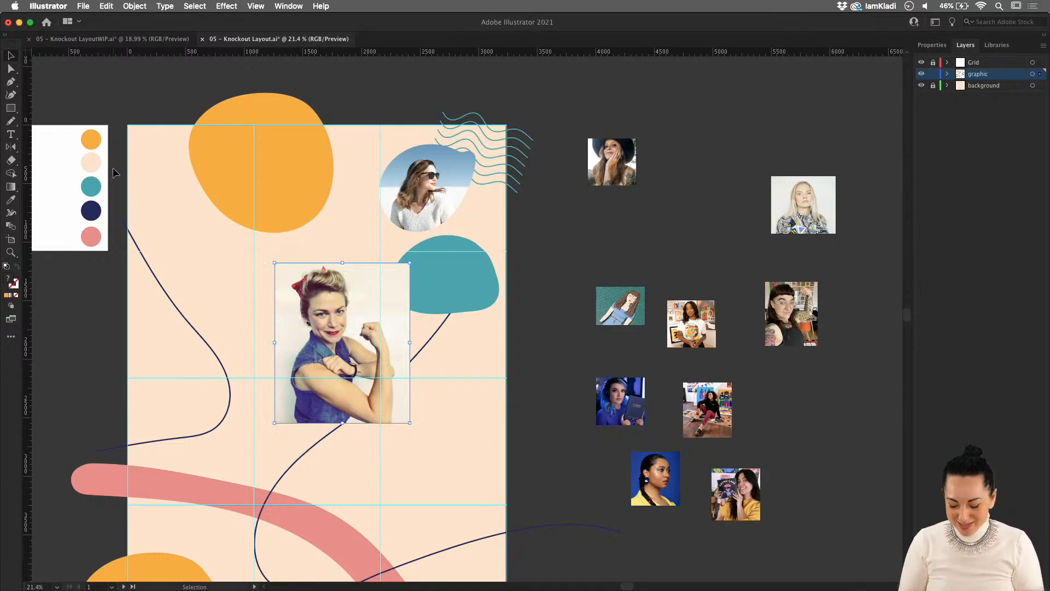
{"action": "key", "text": "n"}
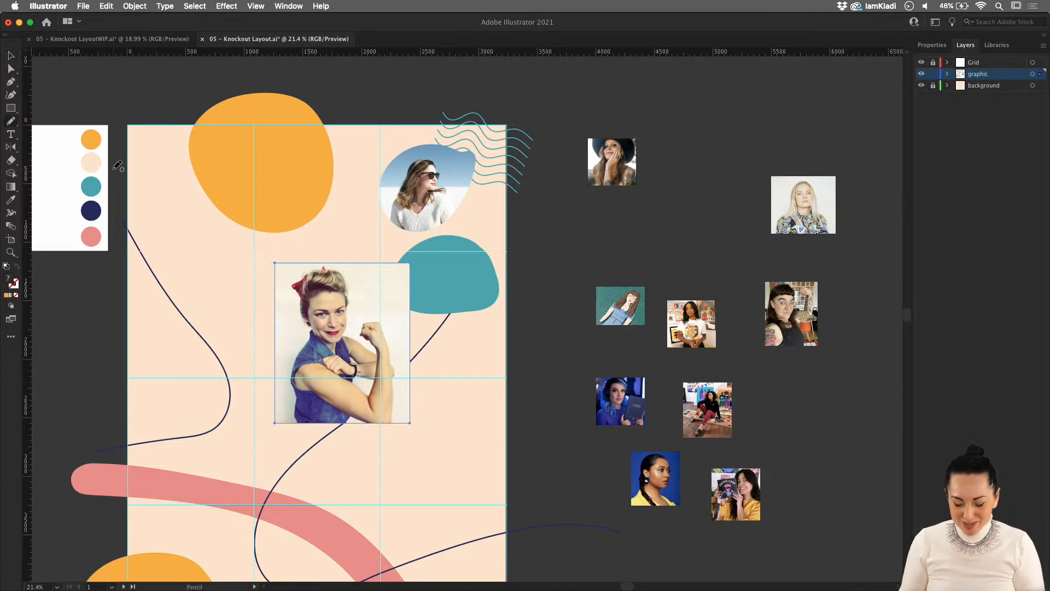
{"action": "left_click", "coordinate": [176, 42]}
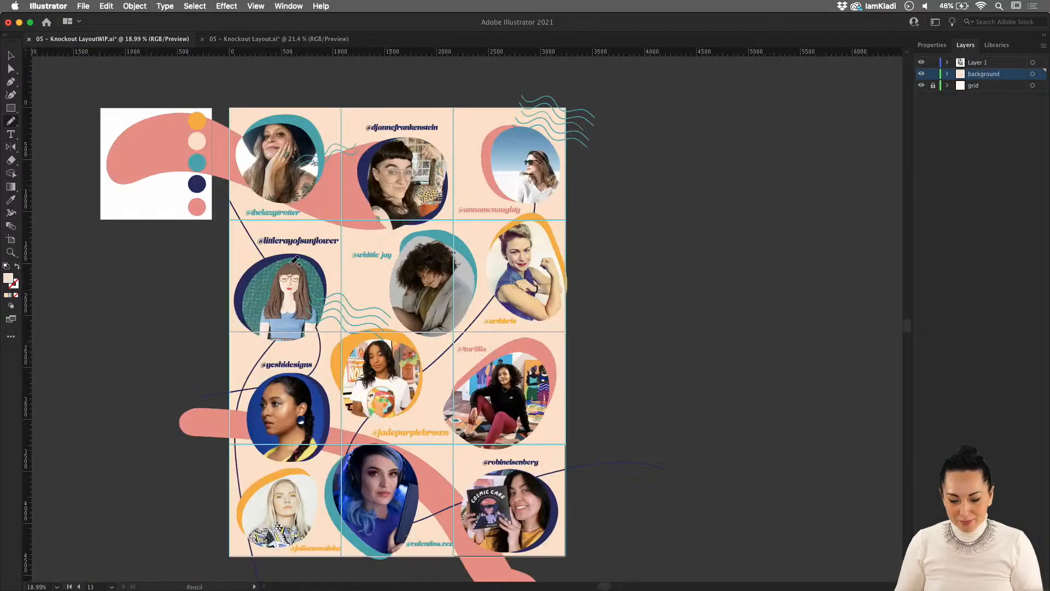
{"action": "scroll", "coordinate": [296, 259], "scroll_direction": "up", "scroll_amount": 2}
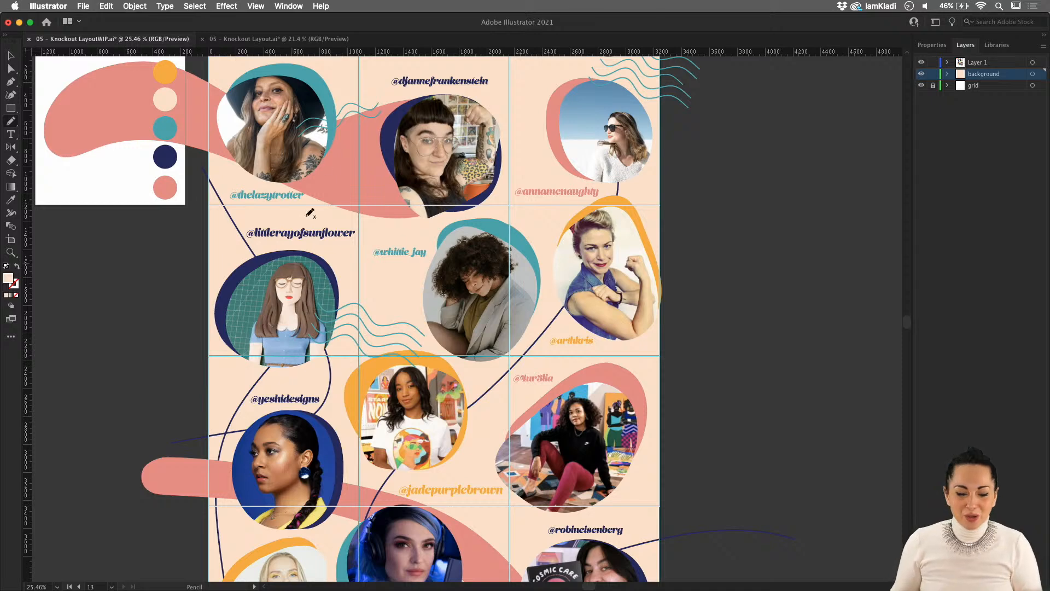
{"action": "left_click", "coordinate": [280, 42]}
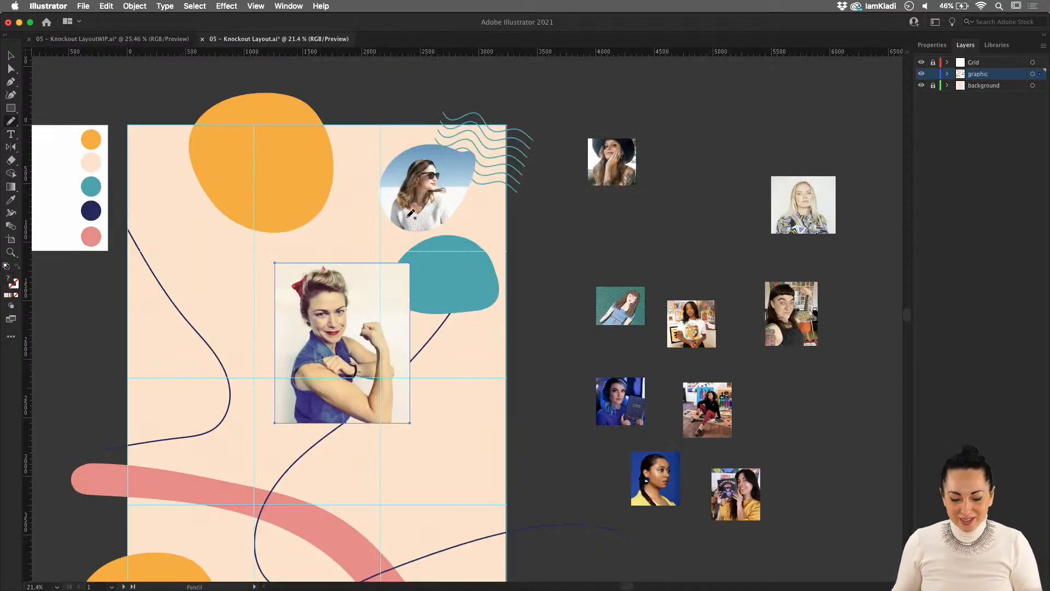
{"action": "key", "text": "v"}
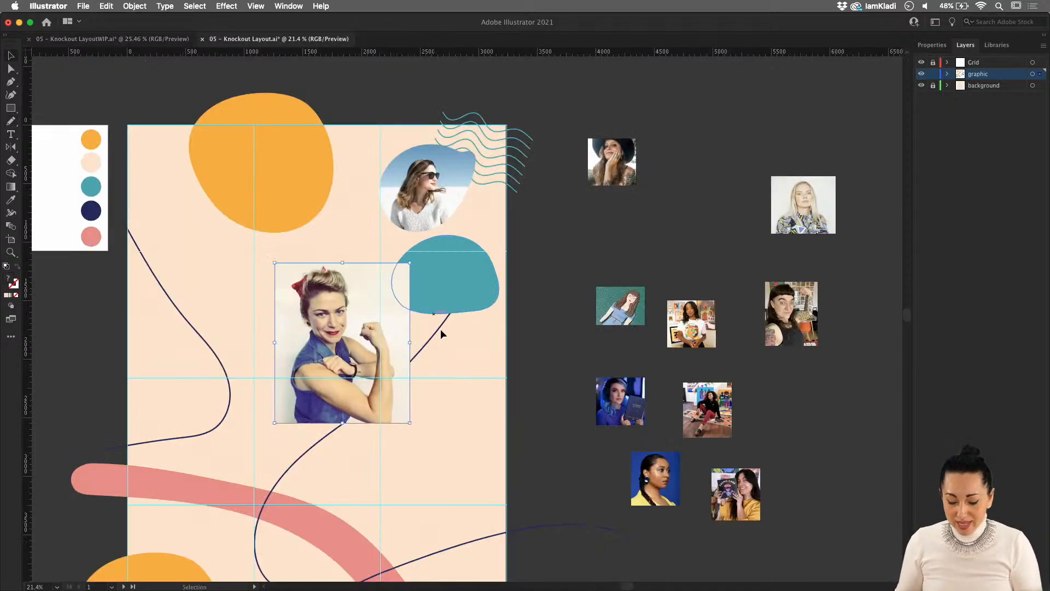
{"action": "key", "text": "n"}
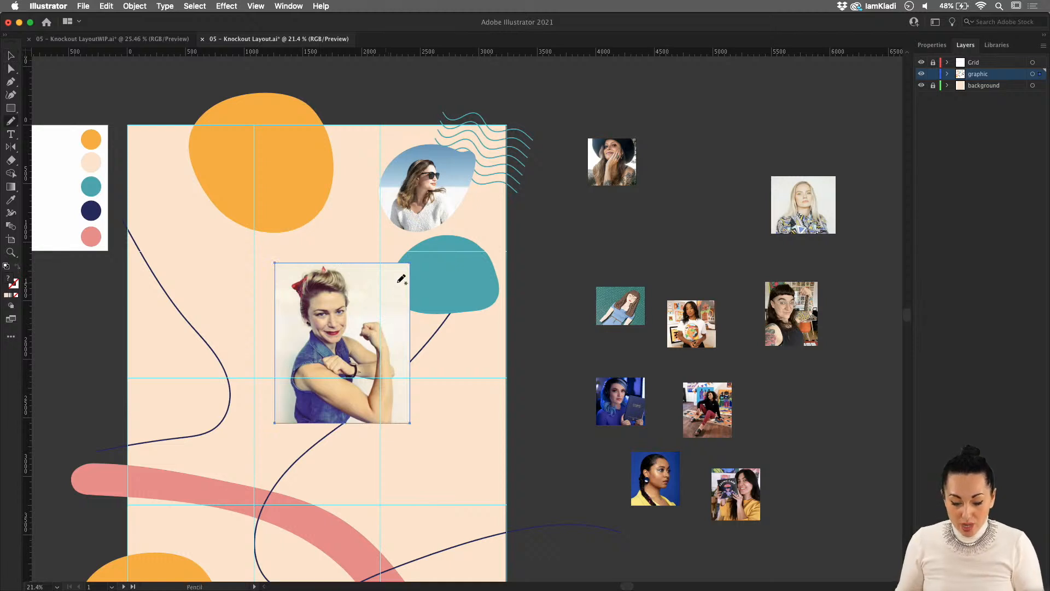
Draw a blob around the flexing-arm photo, clip it with Cmd+7, and move it onto the orange blob
{"action": "mouse_move", "coordinate": [401, 278]}
{"action": "left_mouse_down"}
{"action": "mouse_move", "coordinate": [321, 266]}
{"action": "mouse_move", "coordinate": [294, 279]}
{"action": "mouse_move", "coordinate": [279, 390]}
{"action": "mouse_move", "coordinate": [334, 407]}
{"action": "mouse_move", "coordinate": [377, 378]}
{"action": "mouse_move", "coordinate": [408, 326]}
{"action": "mouse_move", "coordinate": [404, 279]}
{"action": "left_mouse_up"}
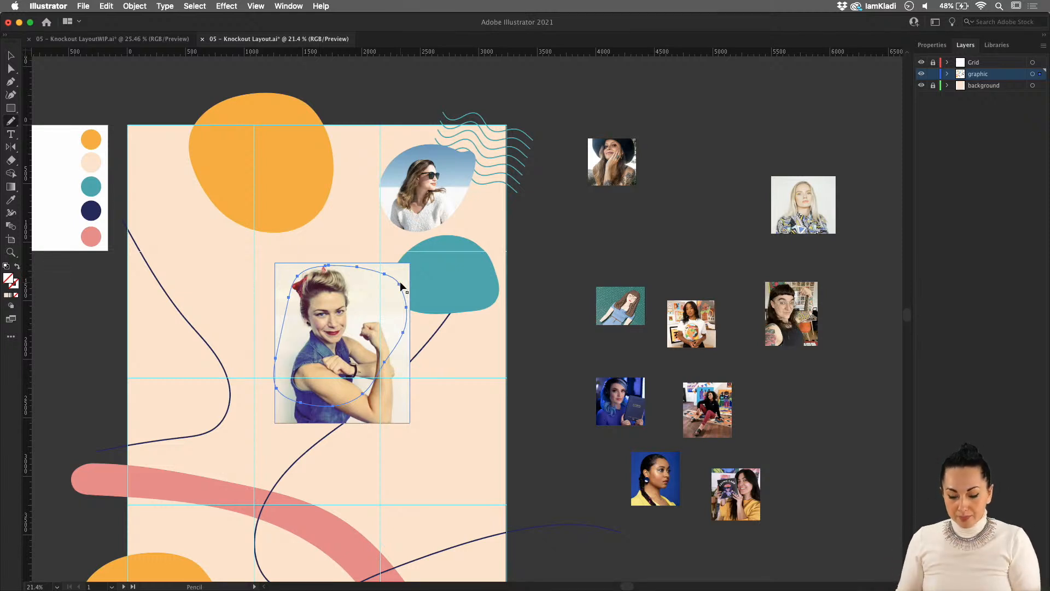
{"action": "key", "text": "v"}
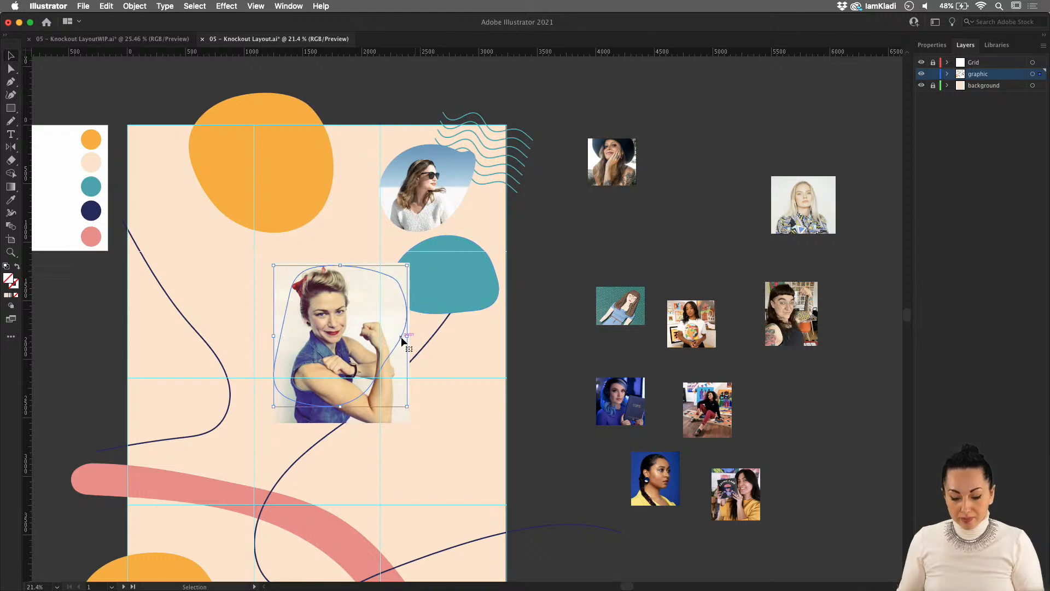
{"action": "left_click", "coordinate": [398, 335], "text": "shift"}
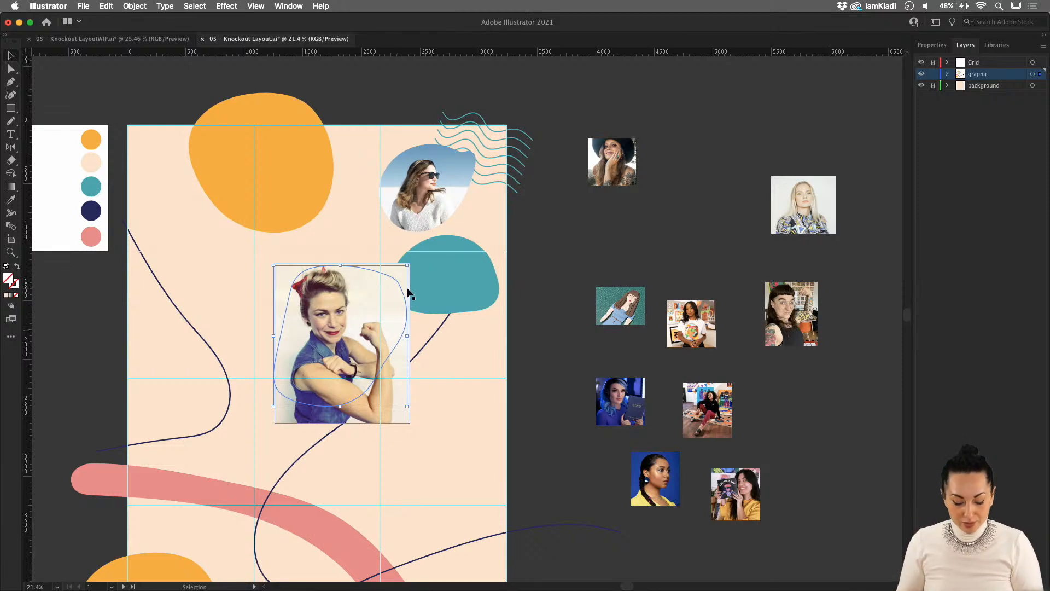
{"action": "left_click", "coordinate": [396, 415], "text": "shift"}
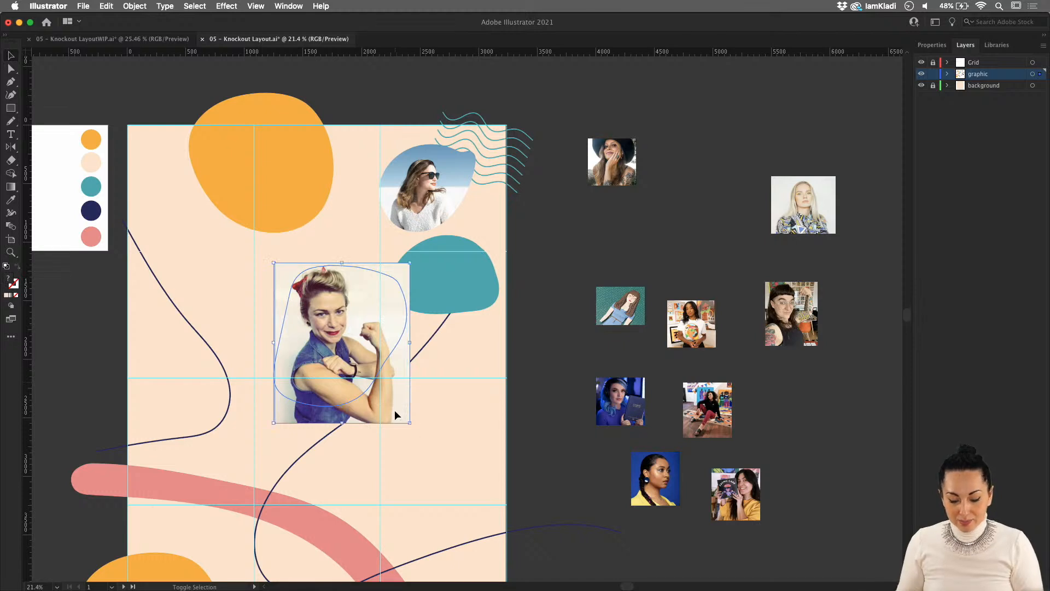
{"action": "key", "text": "super+7"}
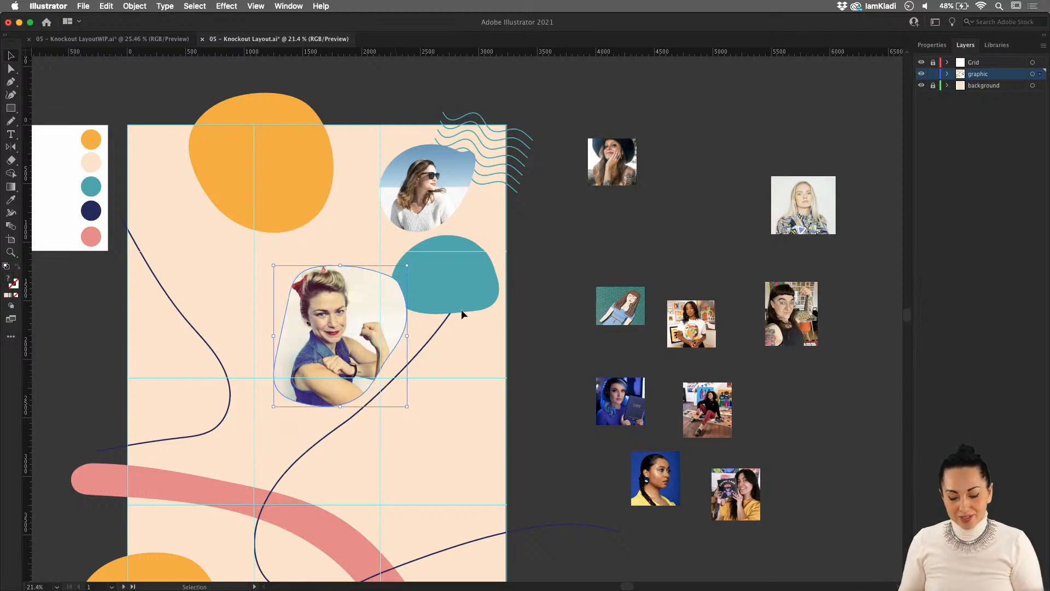
{"action": "left_click_drag", "start_coordinate": [377, 331], "coordinate": [281, 192]}
{"action": "left_click", "coordinate": [362, 138]}
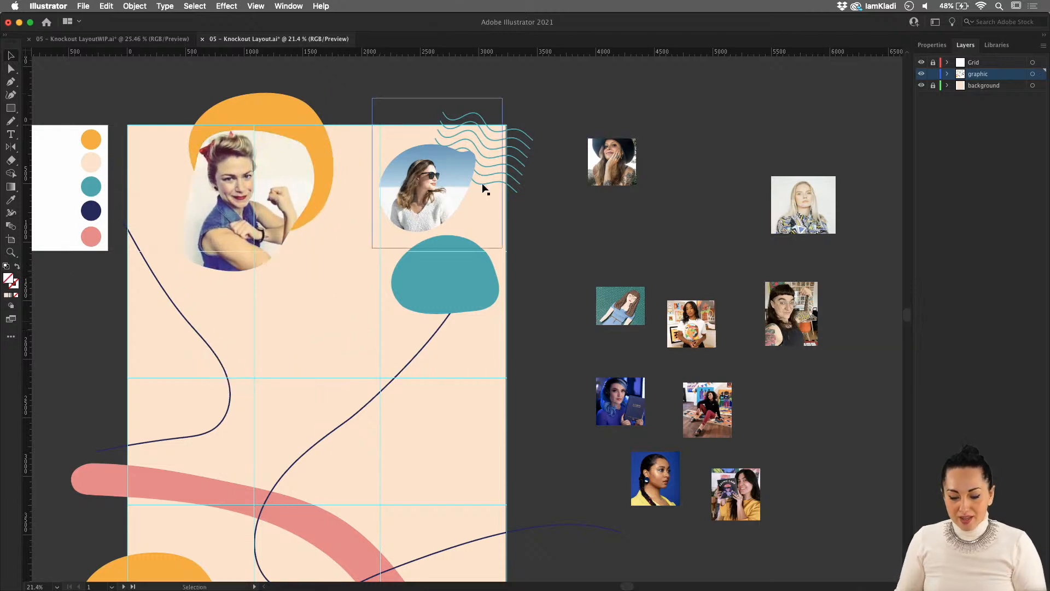
{"action": "left_click", "coordinate": [10, 134]}
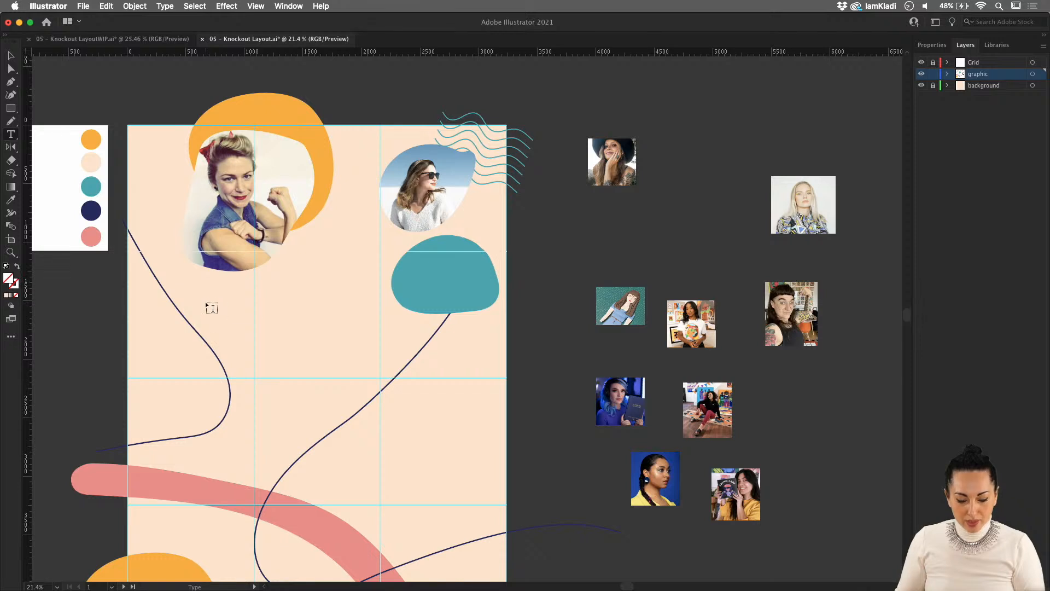
Draw a text area and replace its placeholder with the Instagram handle, checking the WIP layout
{"action": "left_click_drag", "start_coordinate": [206, 303], "coordinate": [281, 331]}
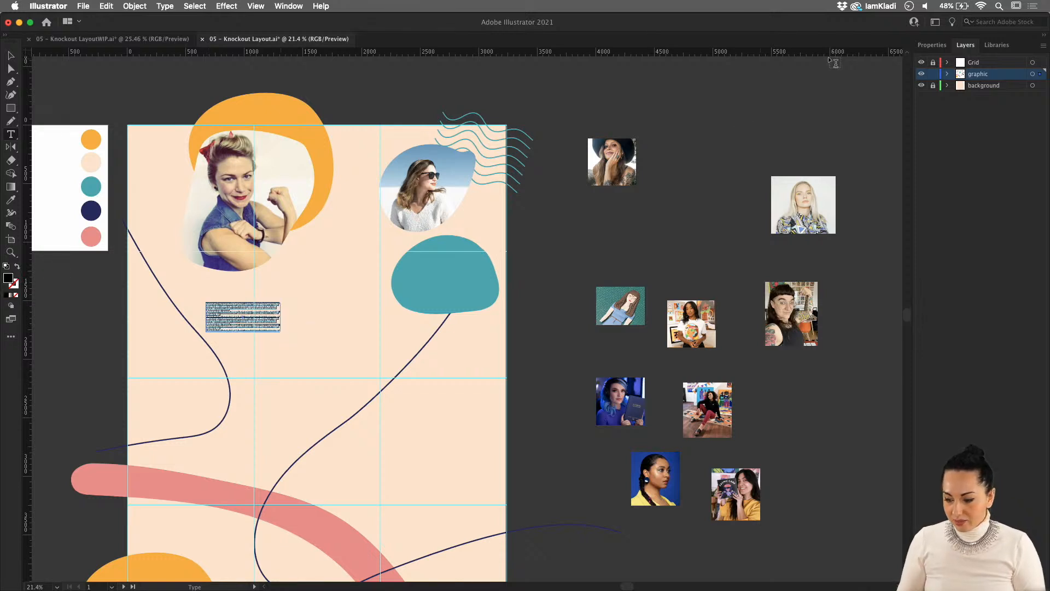
{"action": "left_click", "coordinate": [930, 45]}
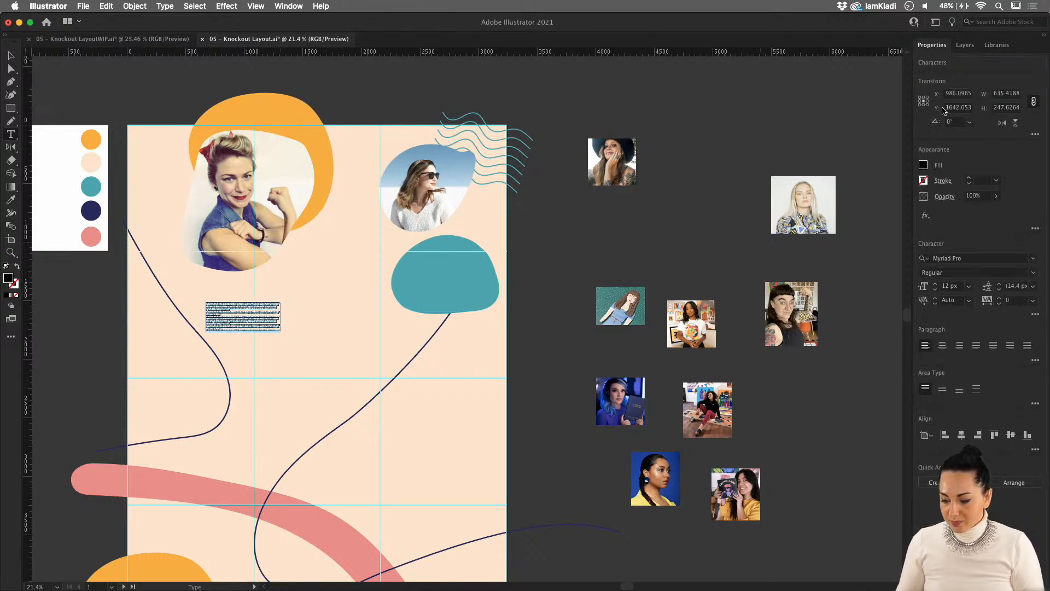
{"action": "left_click", "coordinate": [936, 283]}
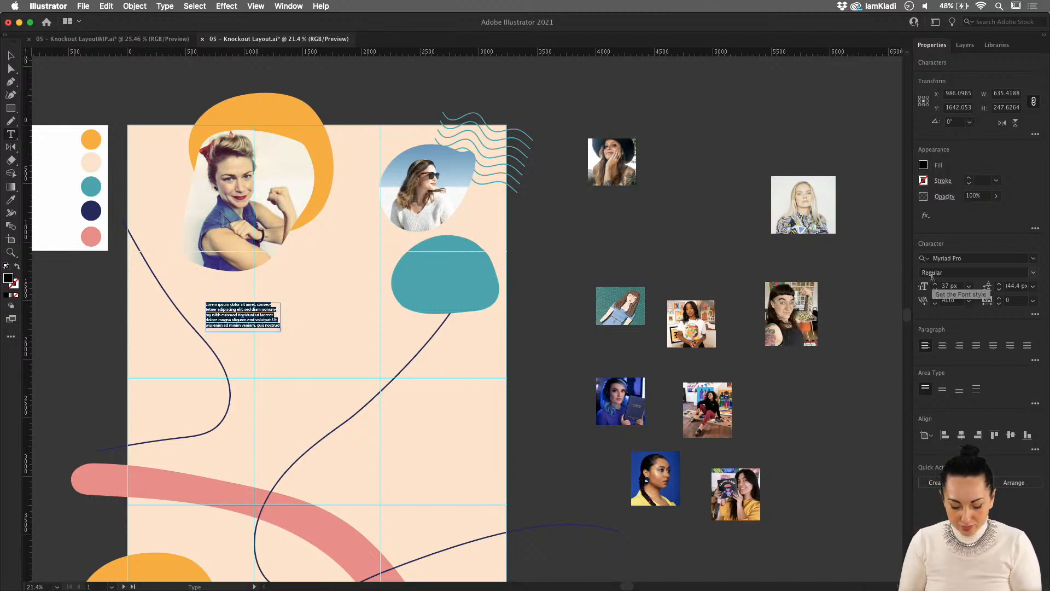
{"action": "key", "text": "BackSpace"}
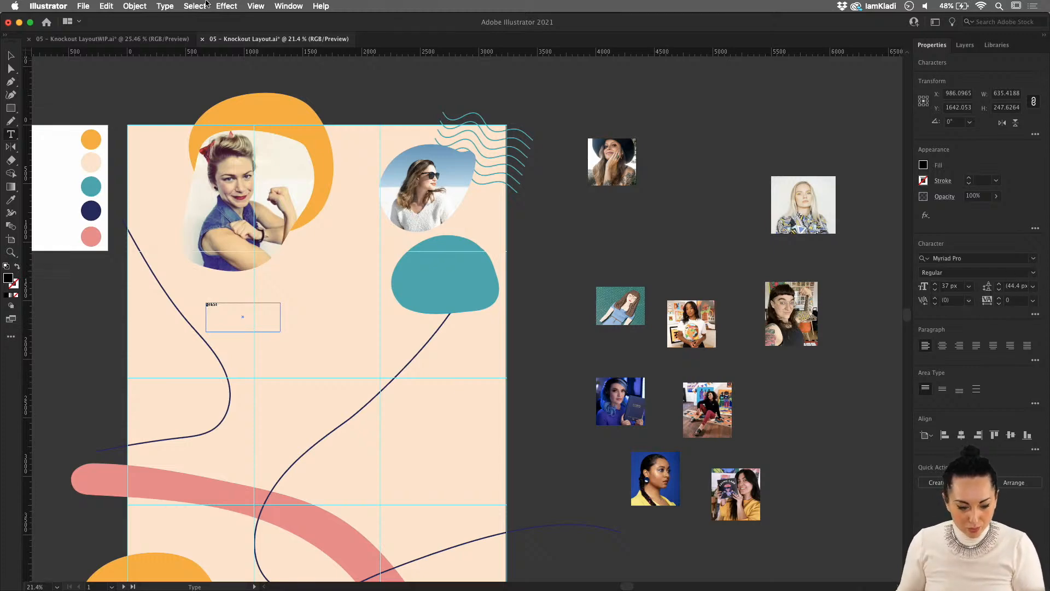
{"action": "left_click", "coordinate": [12, 56]}
{"action": "left_click", "coordinate": [100, 41]}
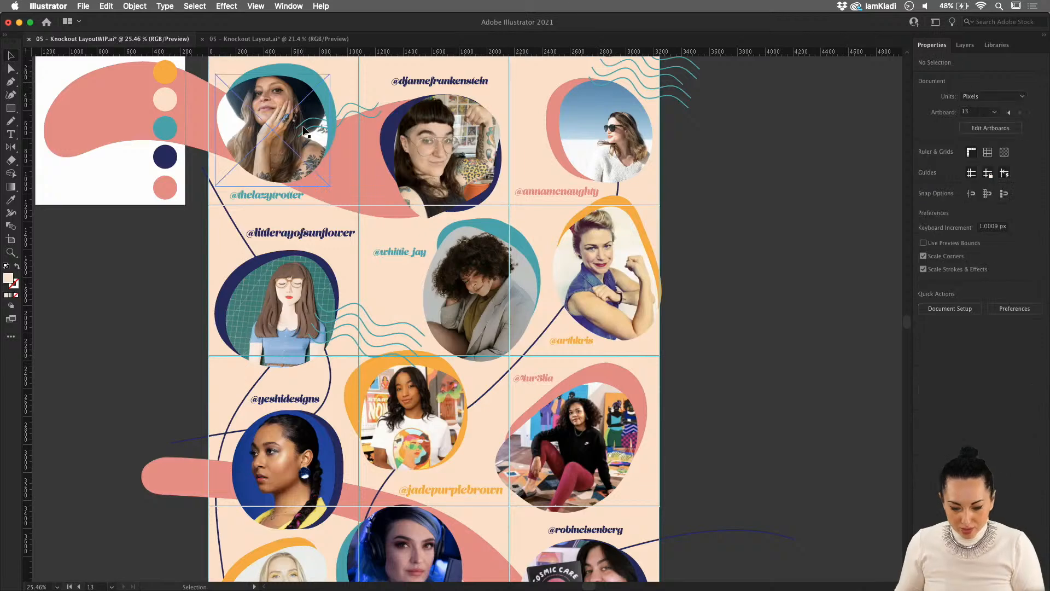
{"action": "scroll", "coordinate": [590, 317], "scroll_direction": "up", "scroll_amount": 4}
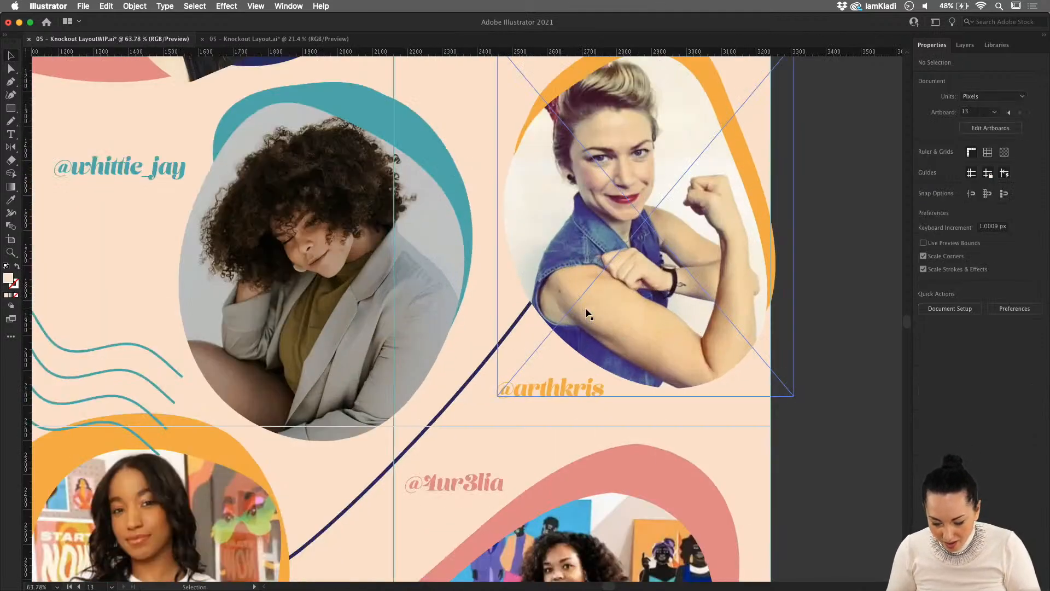
{"action": "left_click", "coordinate": [279, 39]}
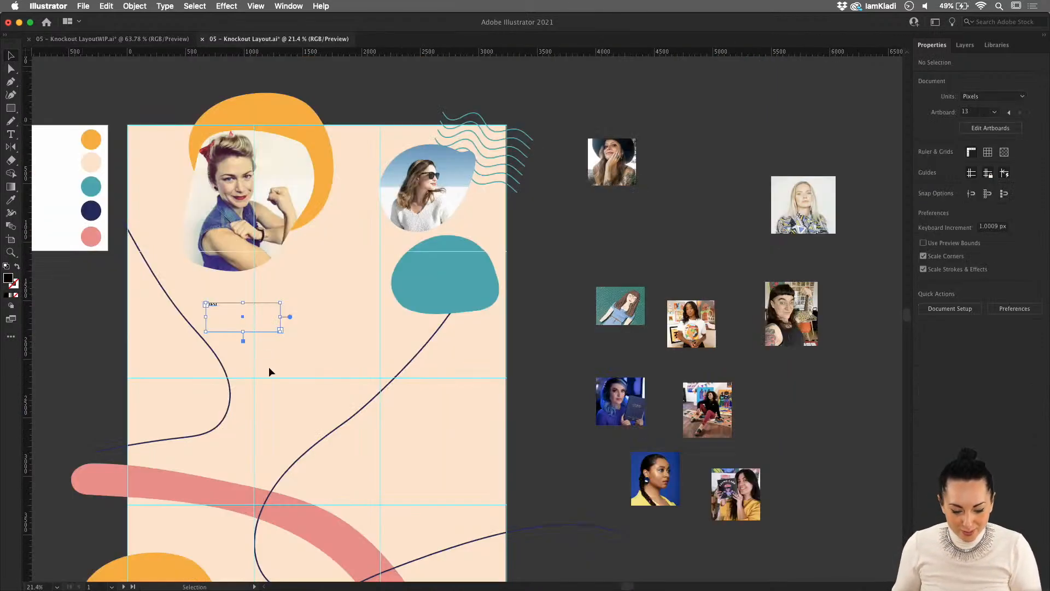
{"action": "left_click", "coordinate": [257, 340]}
{"action": "left_click_drag", "start_coordinate": [212, 304], "coordinate": [216, 308]}
{"action": "scroll", "coordinate": [216, 308], "scroll_direction": "up", "scroll_amount": 4}
{"action": "double_click", "coordinate": [215, 303]}
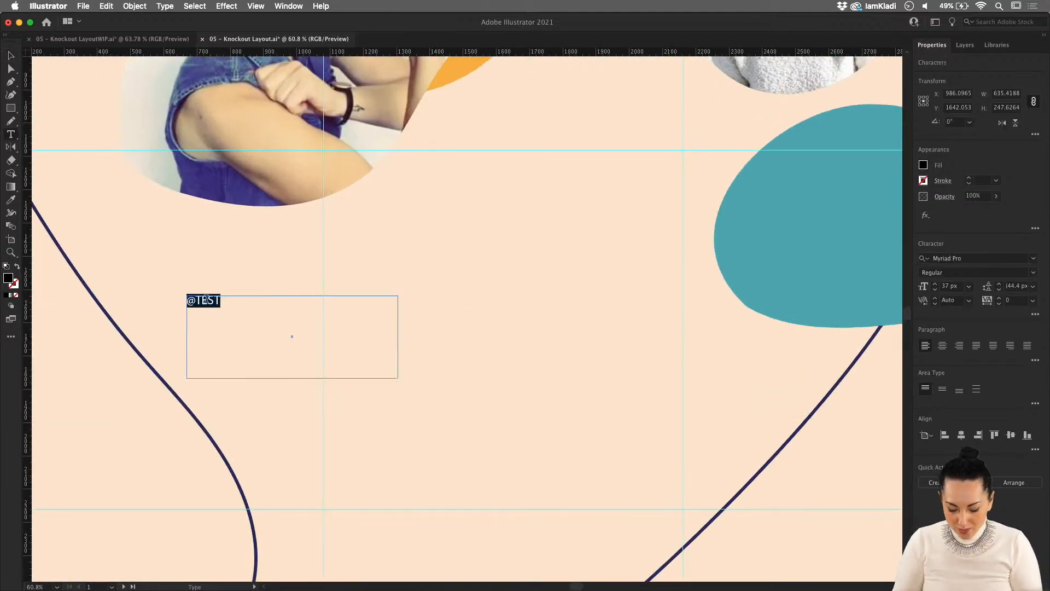
{"action": "type", "text": "@"}
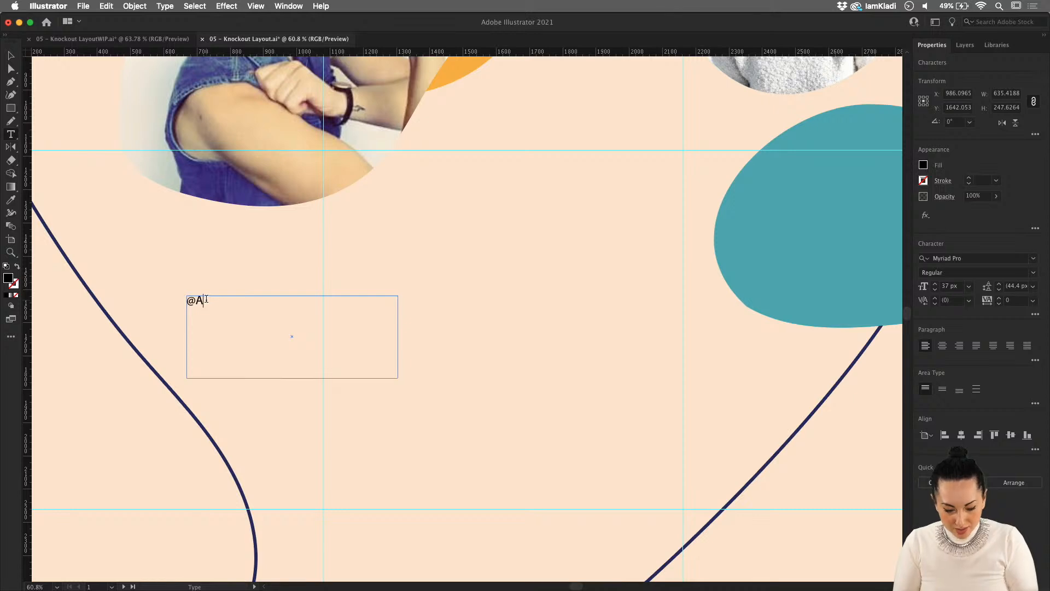
{"action": "type", "text": "ARTHK"}
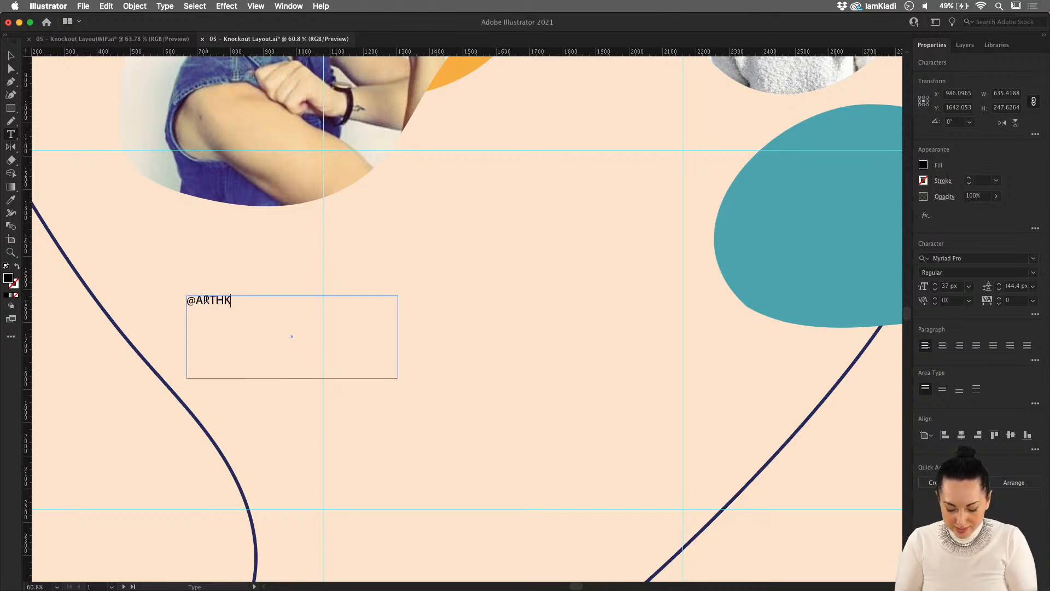
{"action": "type", "text": "RIS"}
Set the handle in the Beastly font and enlarge its text box
{"action": "left_click", "coordinate": [184, 40]}
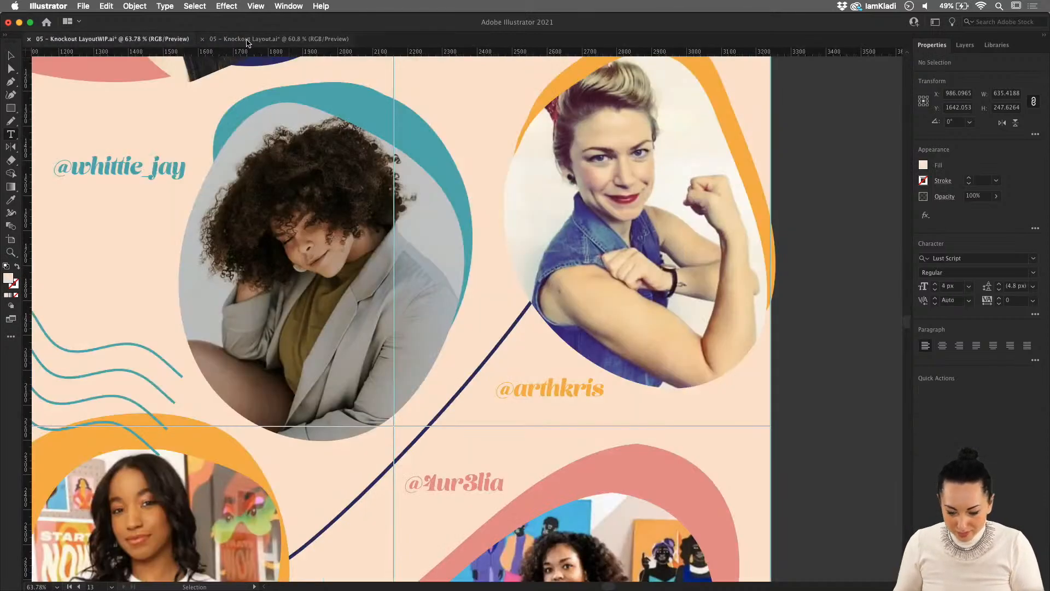
{"action": "left_click", "coordinate": [248, 40]}
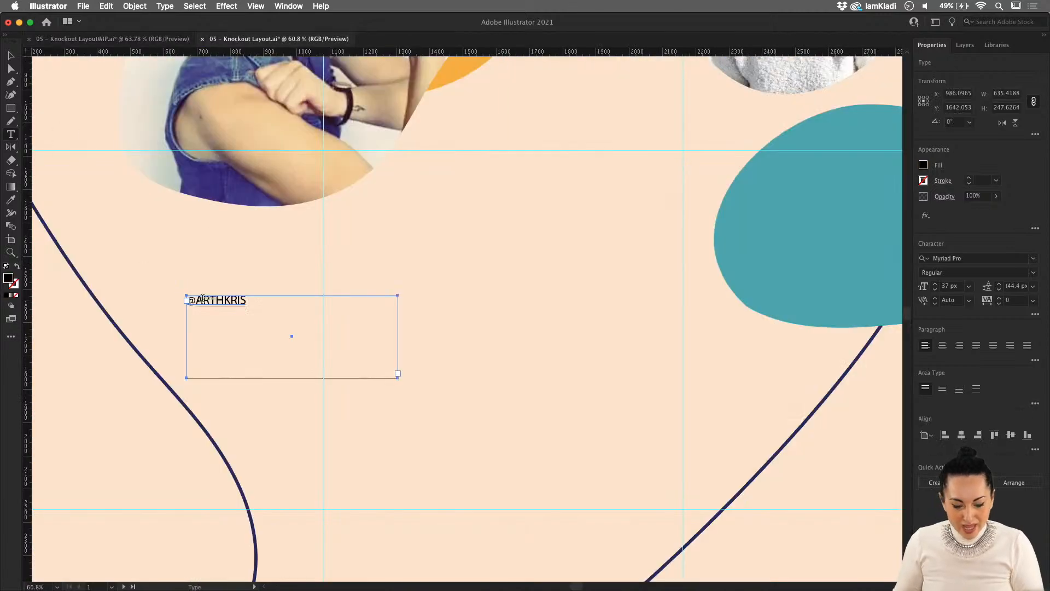
{"action": "triple_click", "coordinate": [202, 298]}
{"action": "left_click", "coordinate": [1034, 259]}
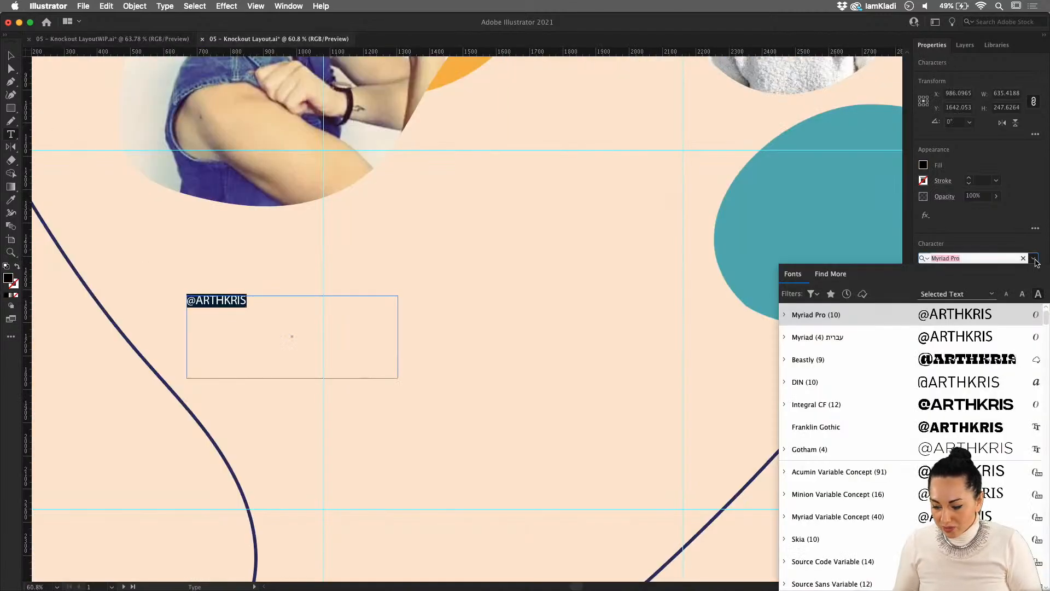
{"action": "left_click", "coordinate": [821, 359]}
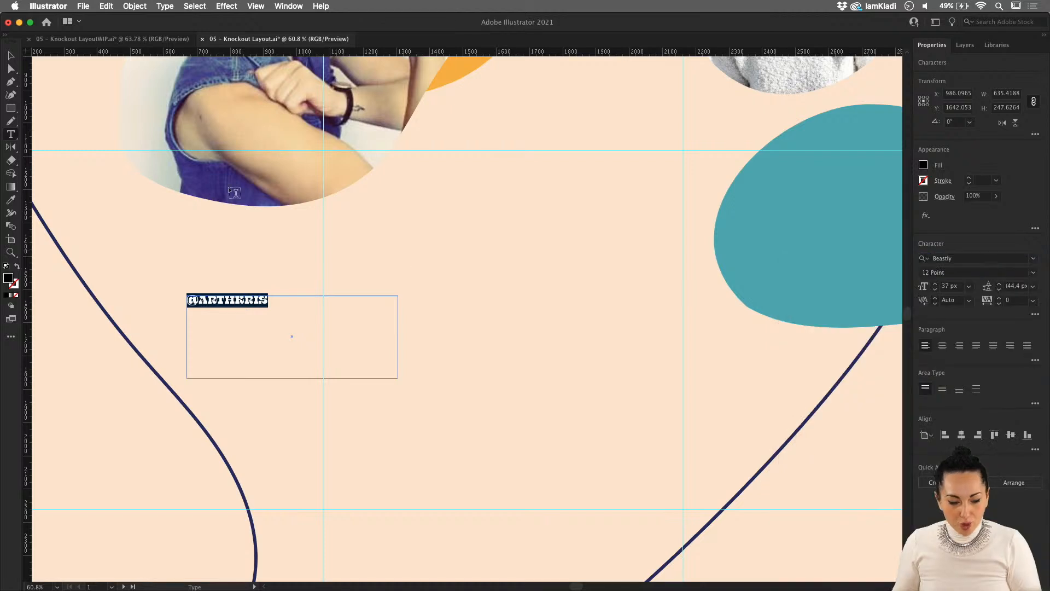
{"action": "key", "text": "Escape"}
{"action": "left_click_drag", "start_coordinate": [402, 375], "coordinate": [481, 418]}
{"action": "left_click_drag", "start_coordinate": [237, 300], "coordinate": [231, 277]}
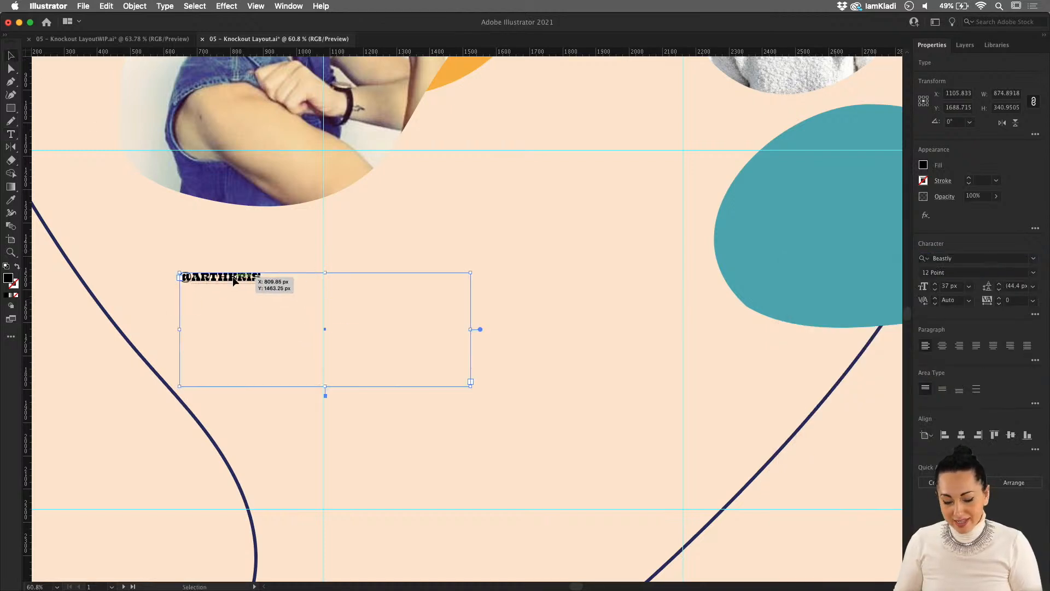
Raise the handle to 55 px and move it just below the clipped photo
{"action": "triple_click", "coordinate": [259, 279]}
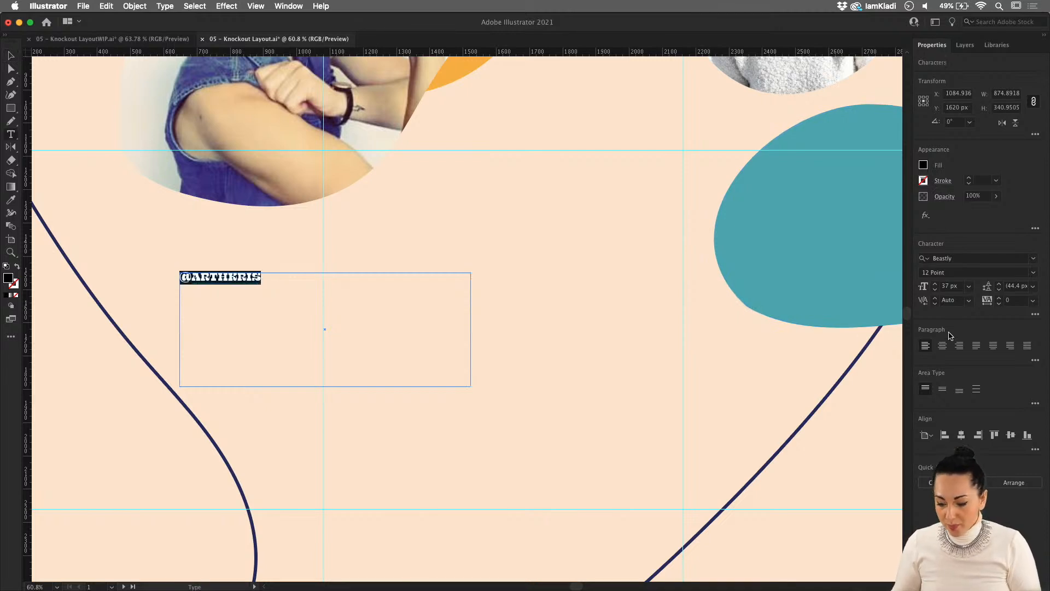
{"action": "left_click", "coordinate": [935, 288]}
{"action": "left_click", "coordinate": [935, 284]}
{"action": "left_click", "coordinate": [936, 284]}
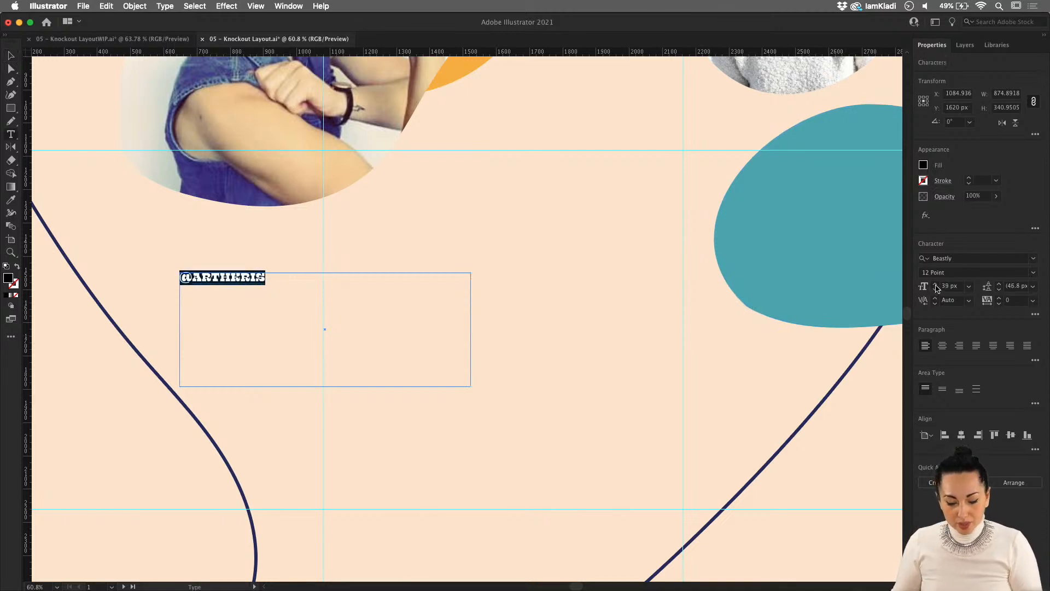
{"action": "left_click", "coordinate": [935, 284]}
{"action": "key", "text": "Escape"}
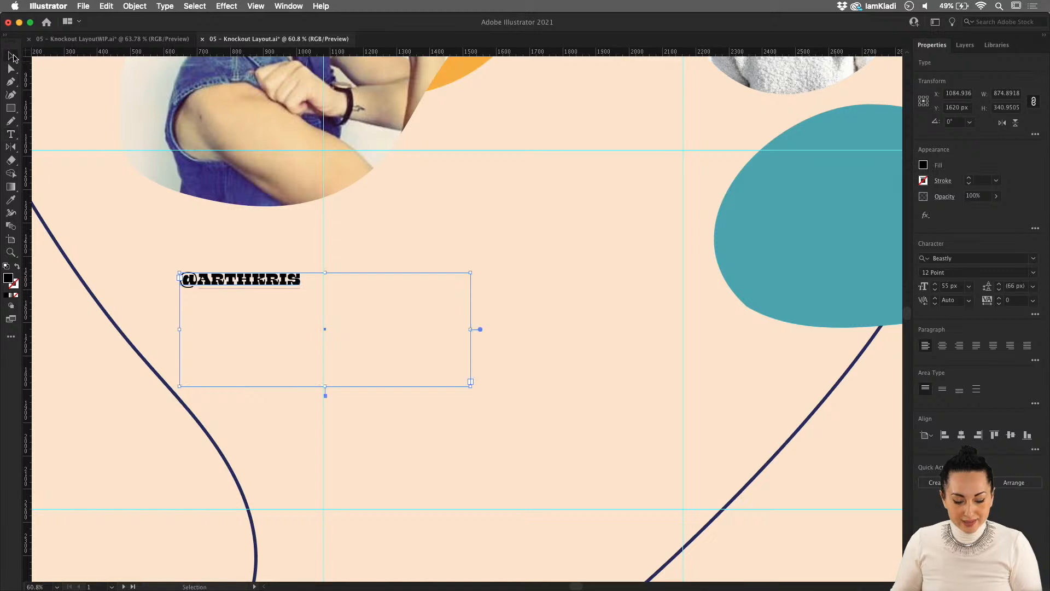
{"action": "left_click_drag", "start_coordinate": [271, 285], "coordinate": [212, 228]}
Zoom out on Knockout Layout, show the Layers panel, and select grid-cell artwork in the WIP document
{"action": "scroll", "coordinate": [212, 228], "scroll_direction": "down", "scroll_amount": 2}
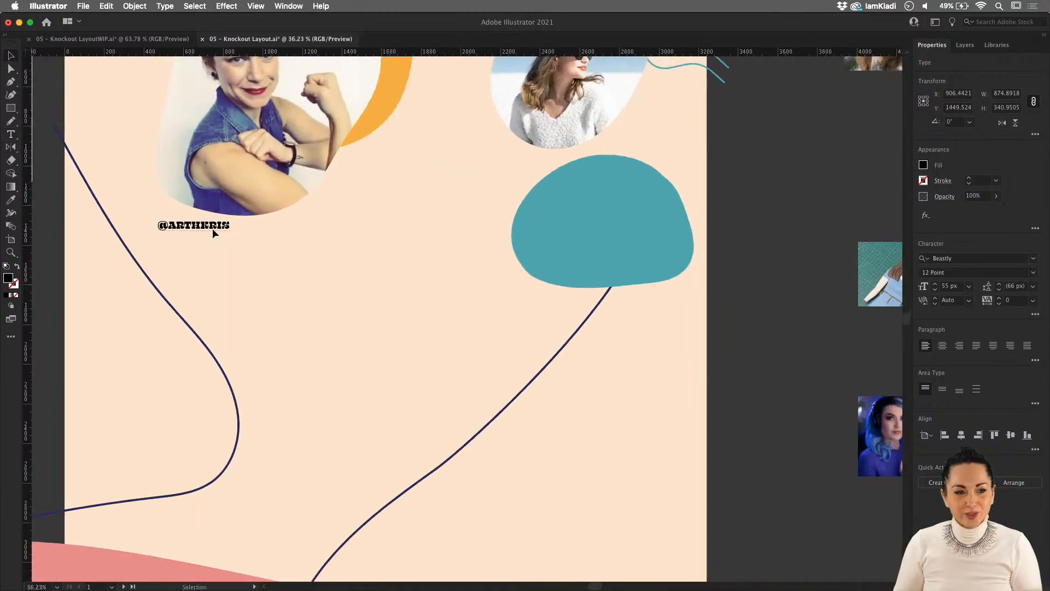
{"action": "left_click", "coordinate": [751, 331]}
{"action": "left_click_drag", "start_coordinate": [735, 326], "coordinate": [667, 396]}
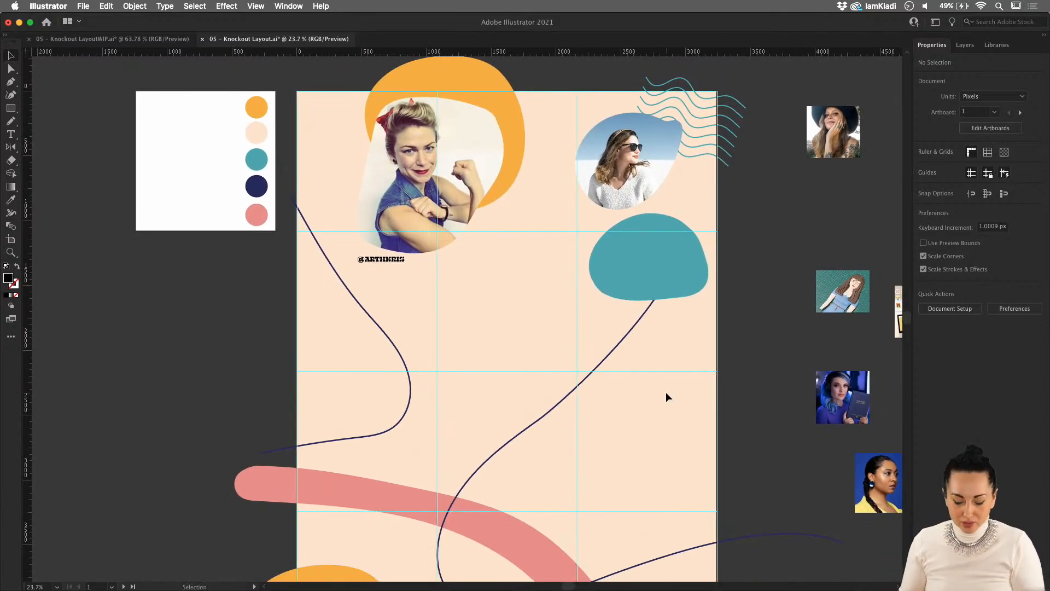
{"action": "left_click", "coordinate": [965, 45]}
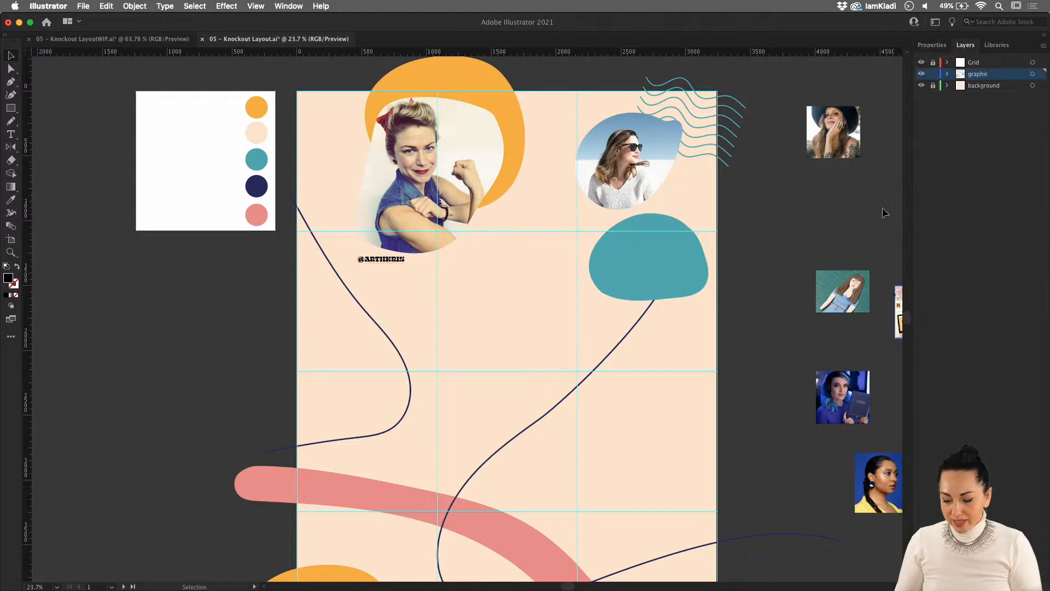
{"action": "left_click", "coordinate": [134, 38]}
{"action": "scroll", "coordinate": [486, 338], "scroll_direction": "down", "scroll_amount": 5}
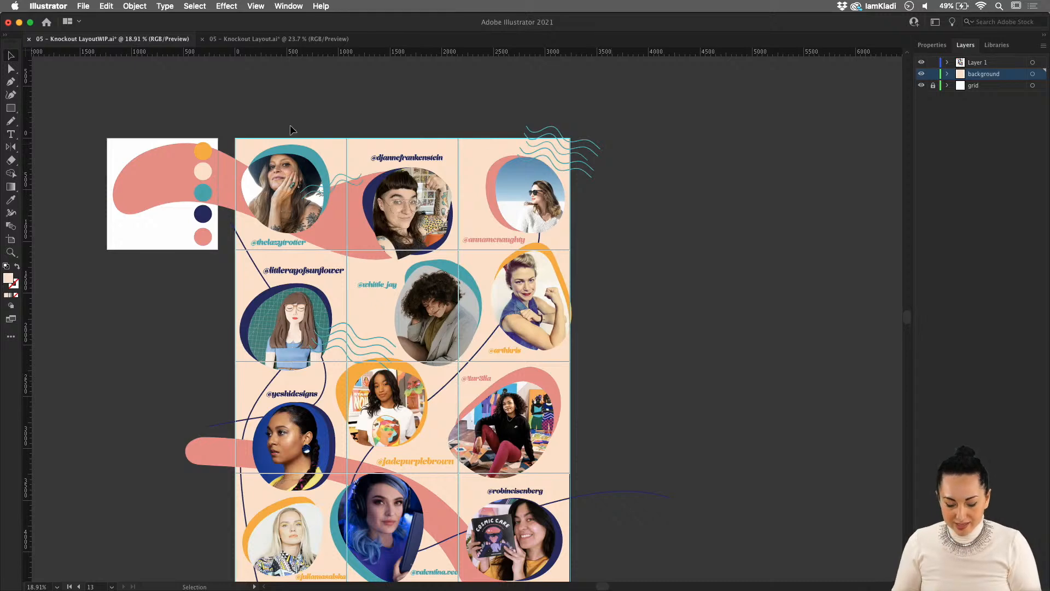
{"action": "left_click_drag", "start_coordinate": [290, 127], "coordinate": [544, 543]}
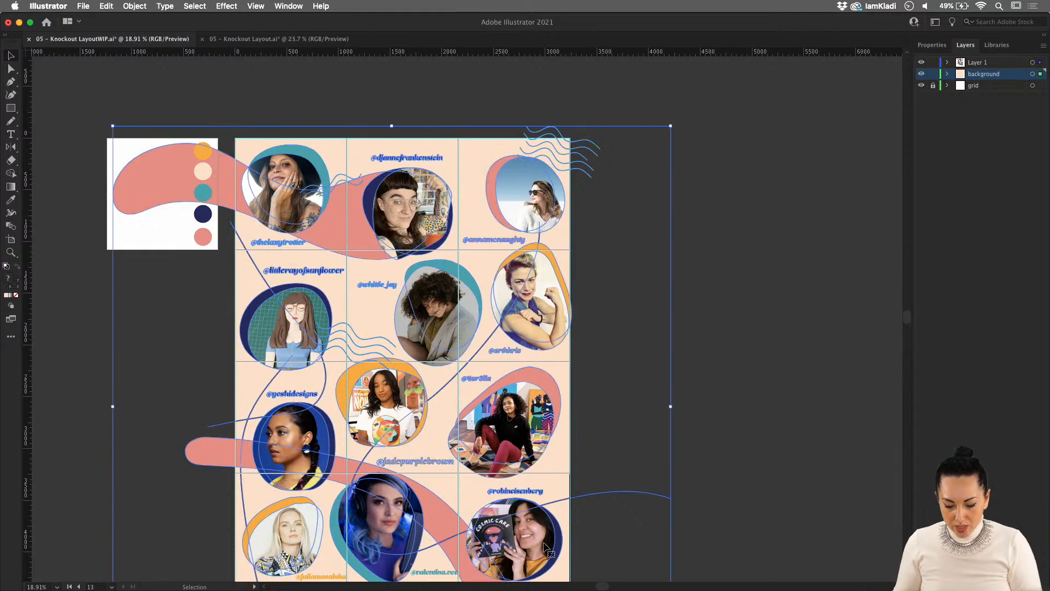
{"action": "left_click", "coordinate": [328, 145]}
{"action": "left_click", "coordinate": [543, 292]}
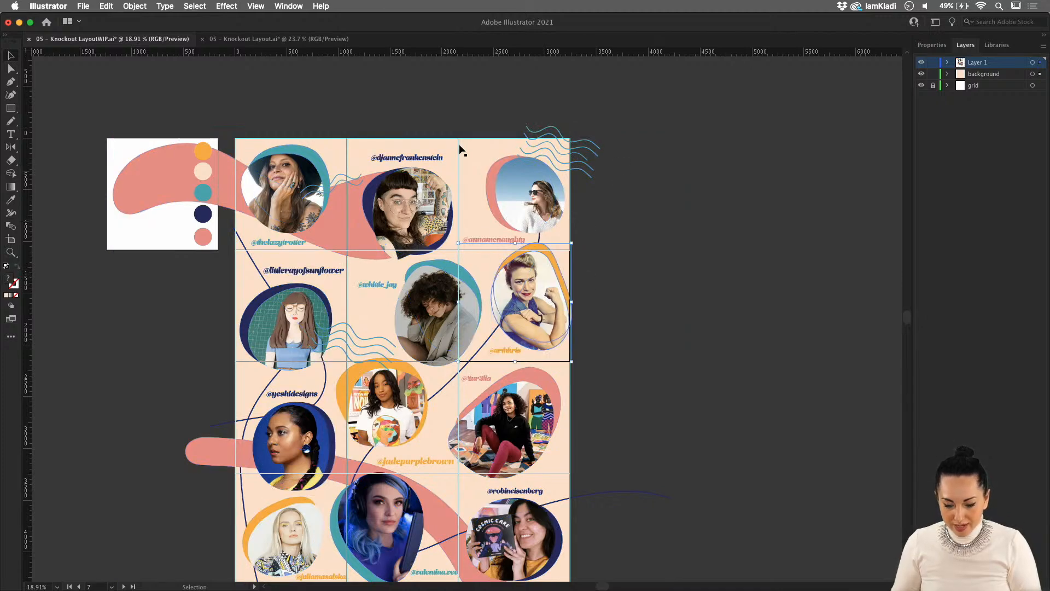
{"action": "left_click", "coordinate": [474, 152]}
{"action": "left_click", "coordinate": [372, 174]}
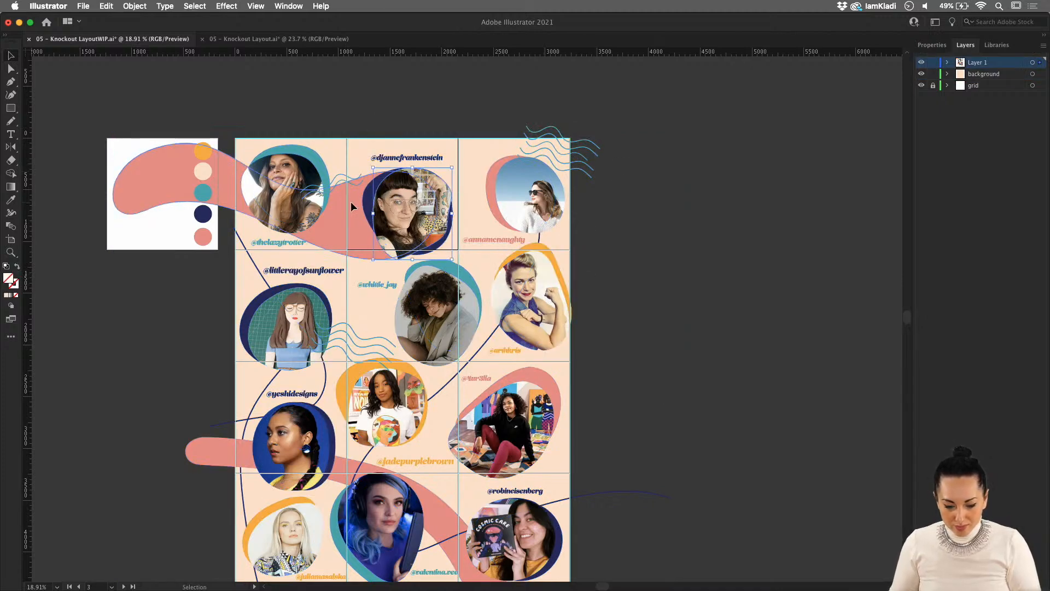
{"action": "left_click", "coordinate": [306, 164]}
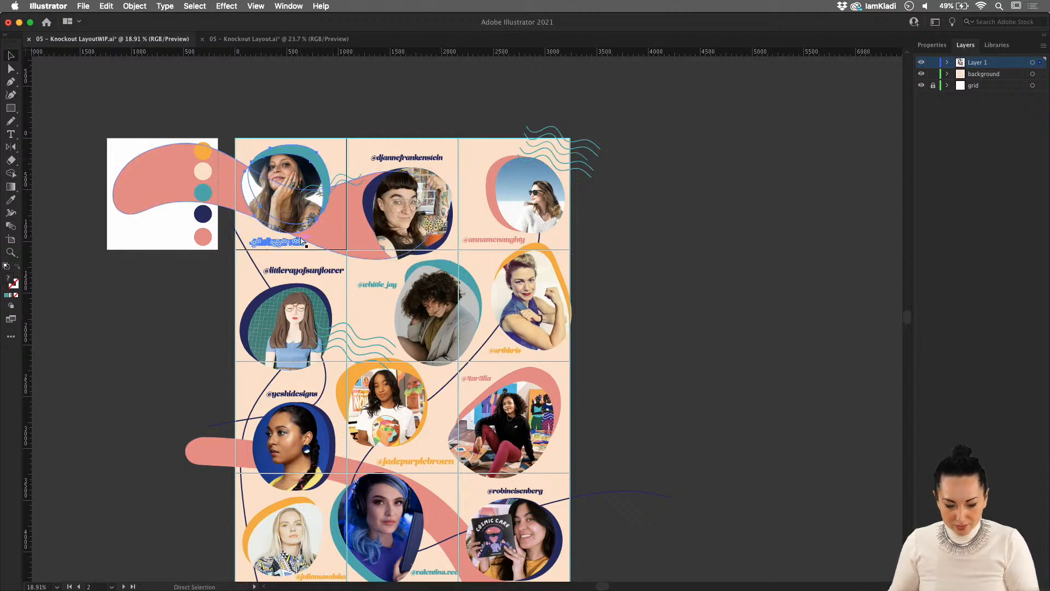
Paste the peach background rectangle into Knockout Layout, then delete it from both documents
{"action": "key", "text": "ctrl+v"}
{"action": "left_click", "coordinate": [237, 43]}
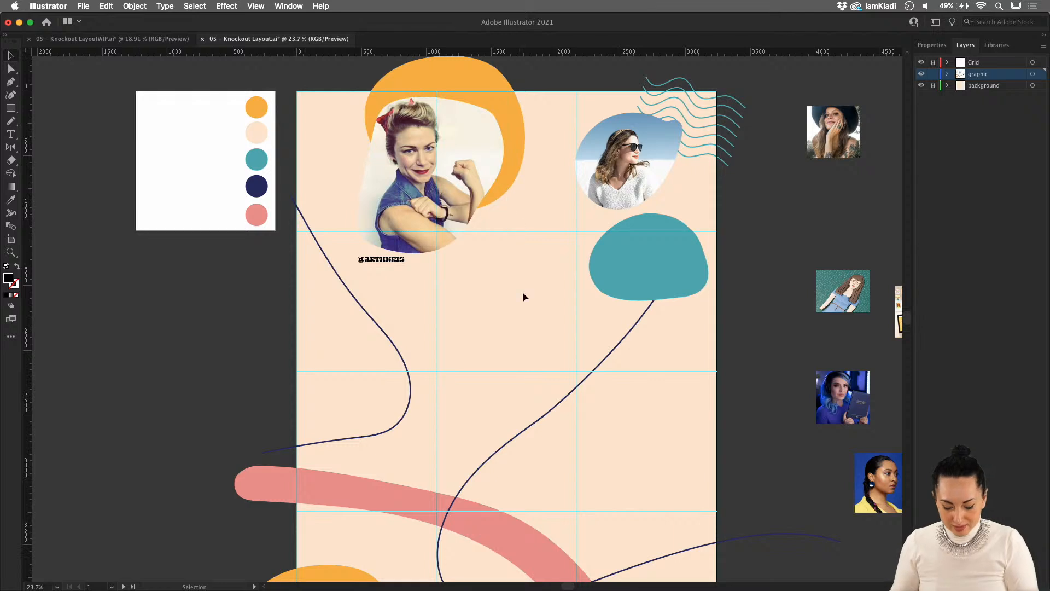
{"action": "key", "text": "ctrl+v"}
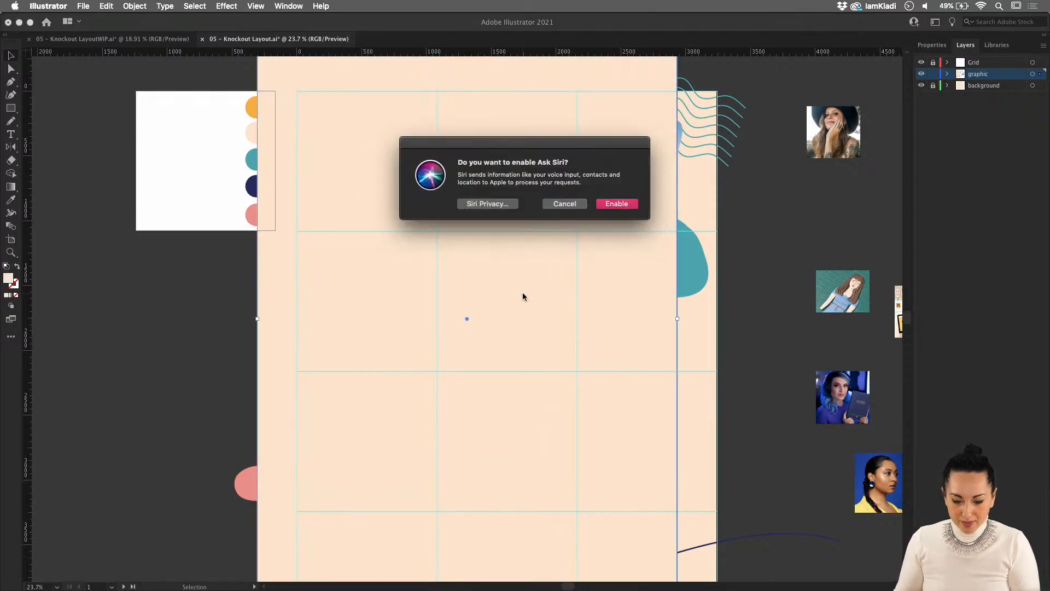
{"action": "left_click", "coordinate": [558, 200]}
{"action": "key", "text": "Delete"}
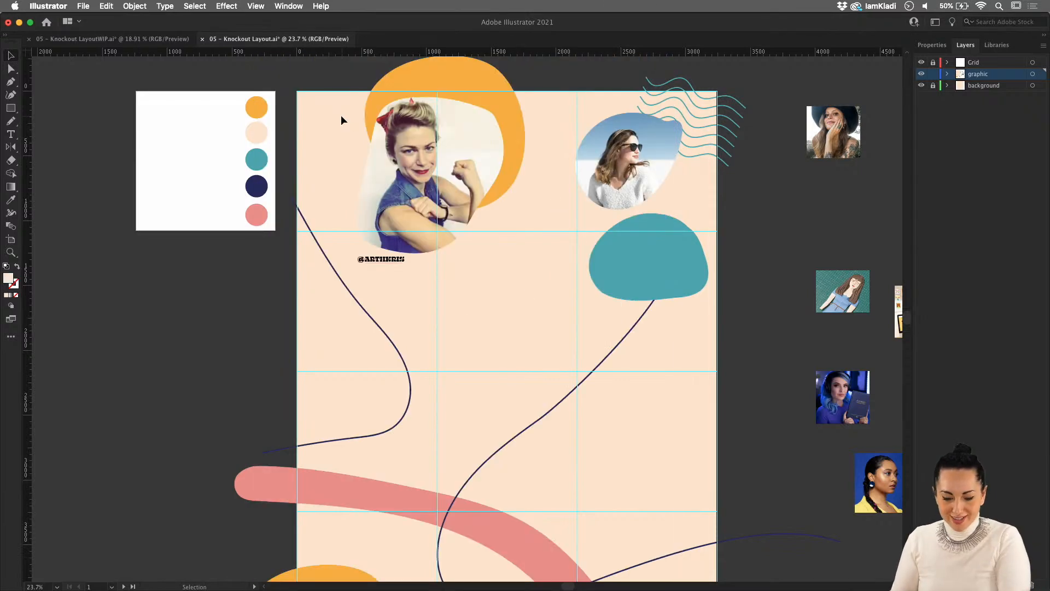
{"action": "left_click", "coordinate": [156, 44]}
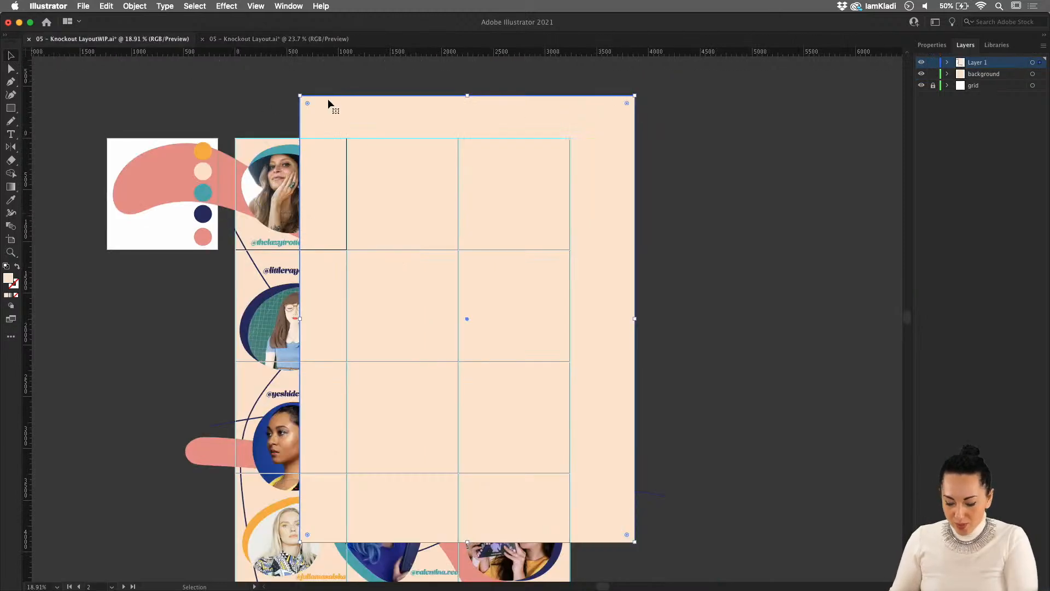
{"action": "key", "text": "Delete"}
Copy the hat-wearing portrait and its handle caption from WIP into the second-row middle square
{"action": "left_click", "coordinate": [283, 166]}
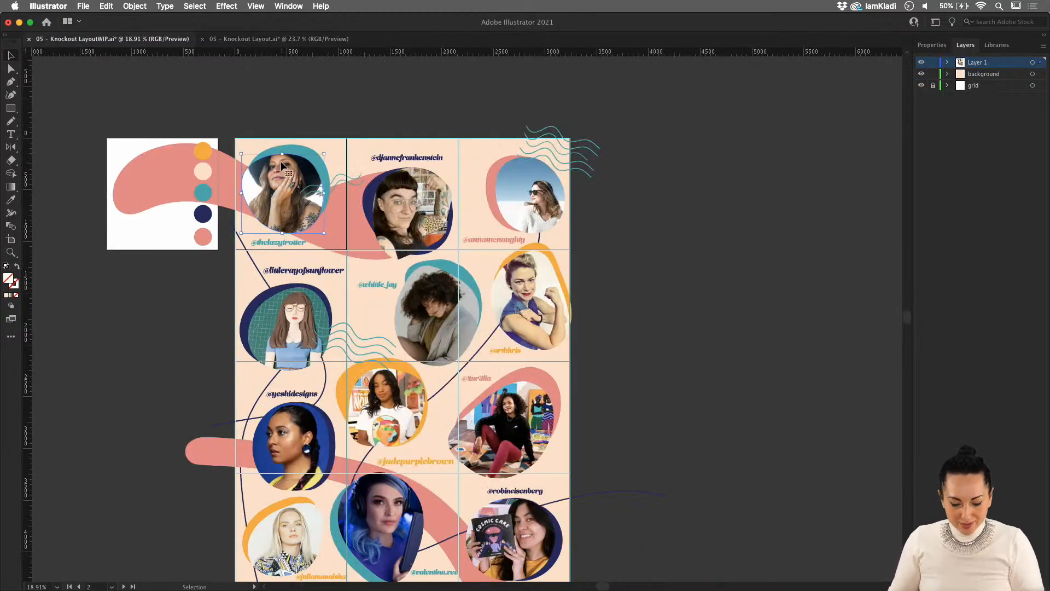
{"action": "left_click", "coordinate": [286, 243], "text": "shift"}
{"action": "key", "text": "super+c"}
{"action": "left_click", "coordinate": [263, 39]}
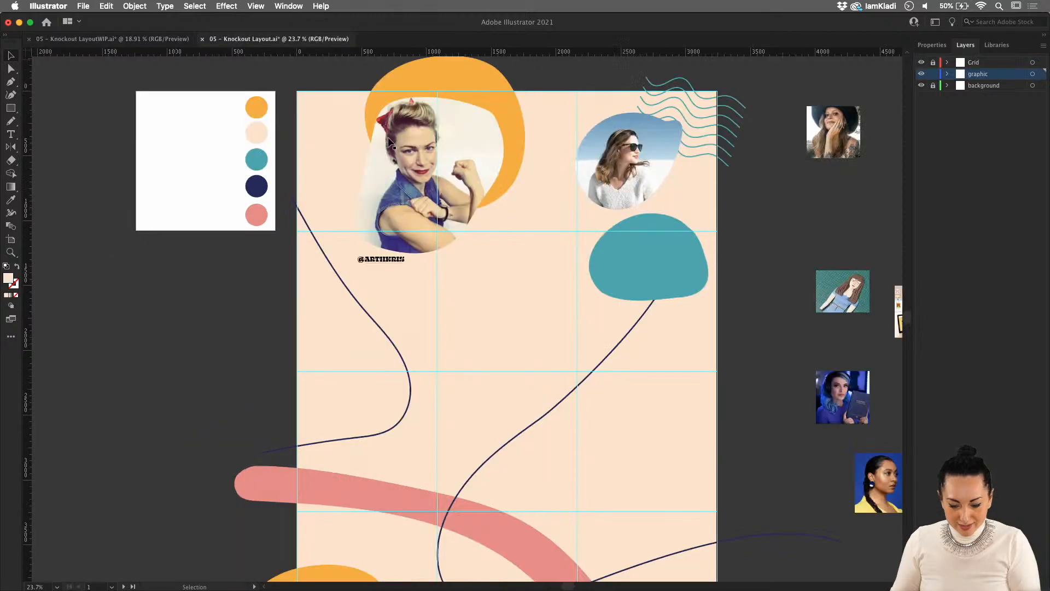
{"action": "key", "text": "super+v"}
{"action": "left_click_drag", "start_coordinate": [495, 302], "coordinate": [535, 273]}
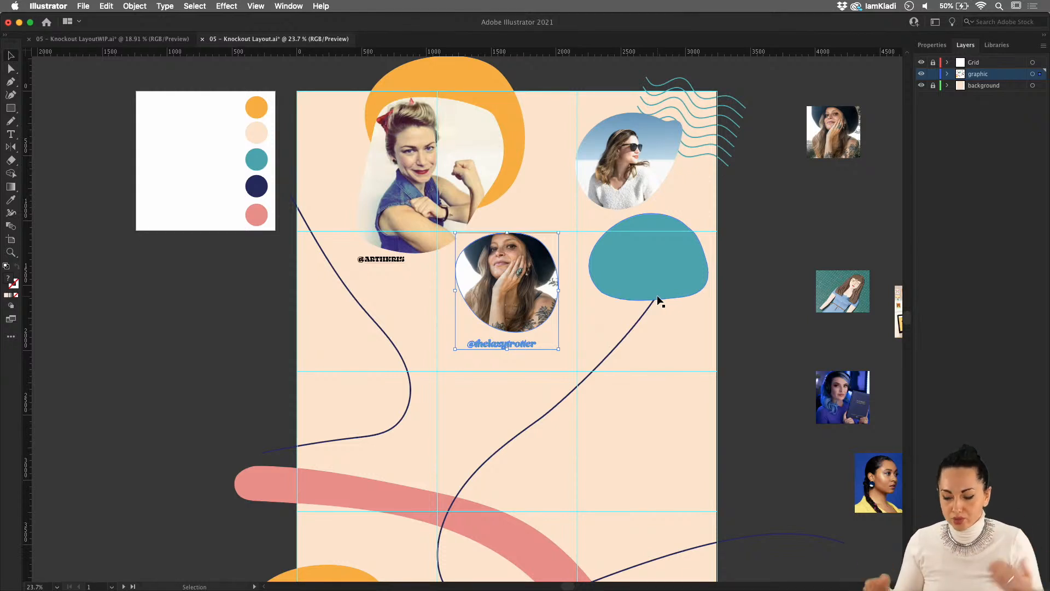
Lock the graphic layer in the Layers panel
{"action": "scroll", "coordinate": [659, 299], "scroll_direction": "right", "scroll_amount": 5}
{"action": "scroll", "coordinate": [659, 299], "scroll_direction": "up", "scroll_amount": 2}
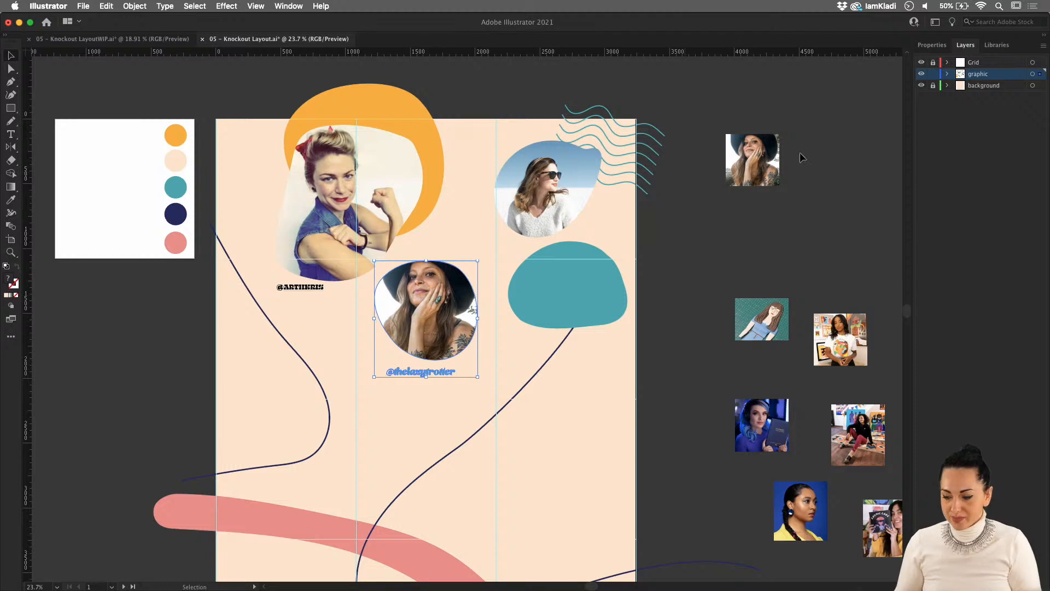
{"action": "left_click", "coordinate": [933, 74]}
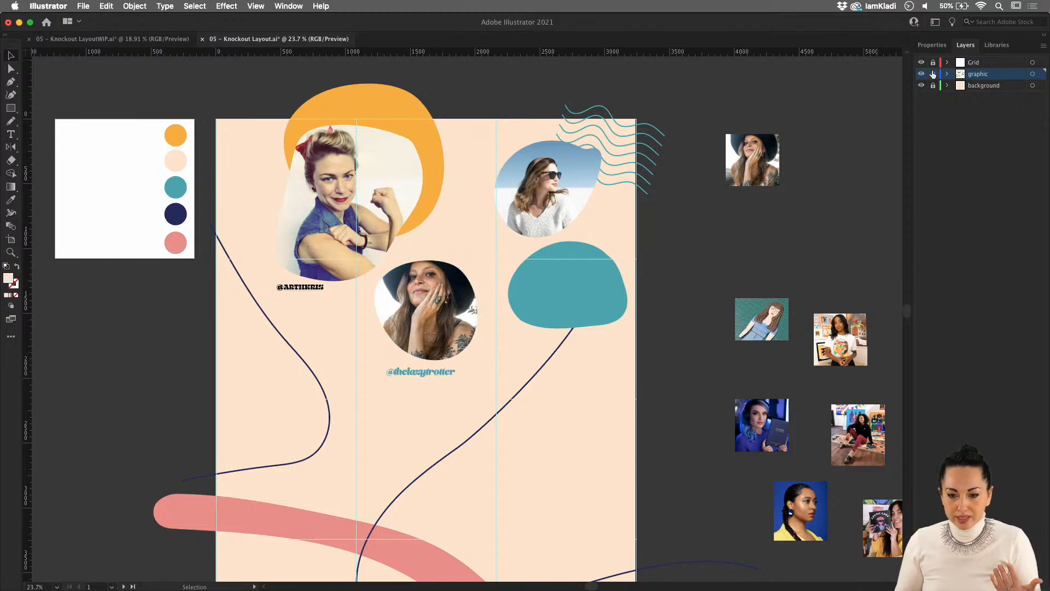
Split the peach rectangle via Split Into Grid into 4 rows × 3 columns, then hide the Grid layer
{"action": "left_click", "coordinate": [973, 90]}
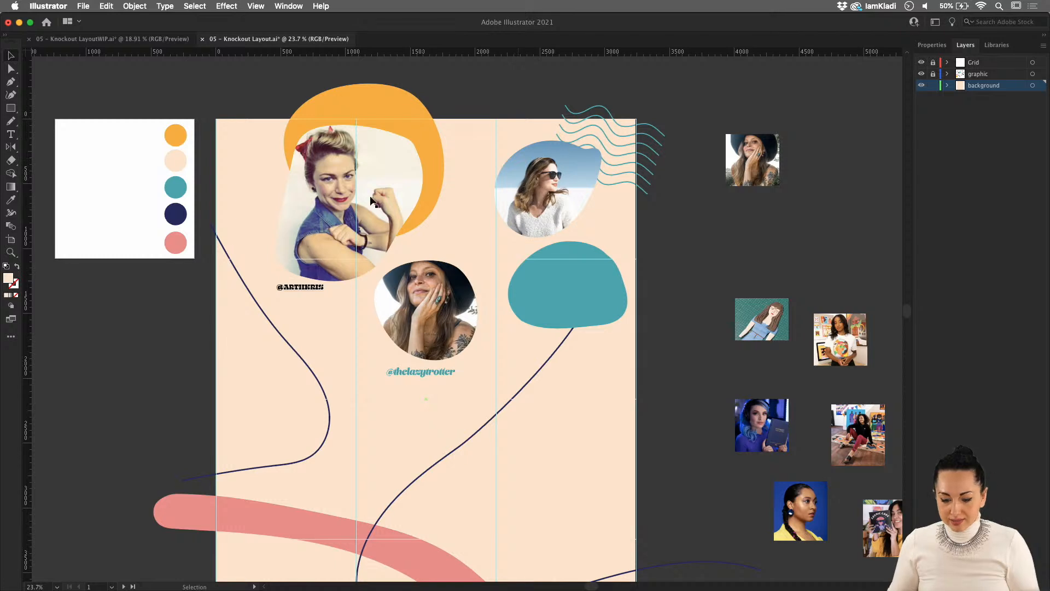
{"action": "left_click_drag", "start_coordinate": [371, 202], "coordinate": [447, 187]}
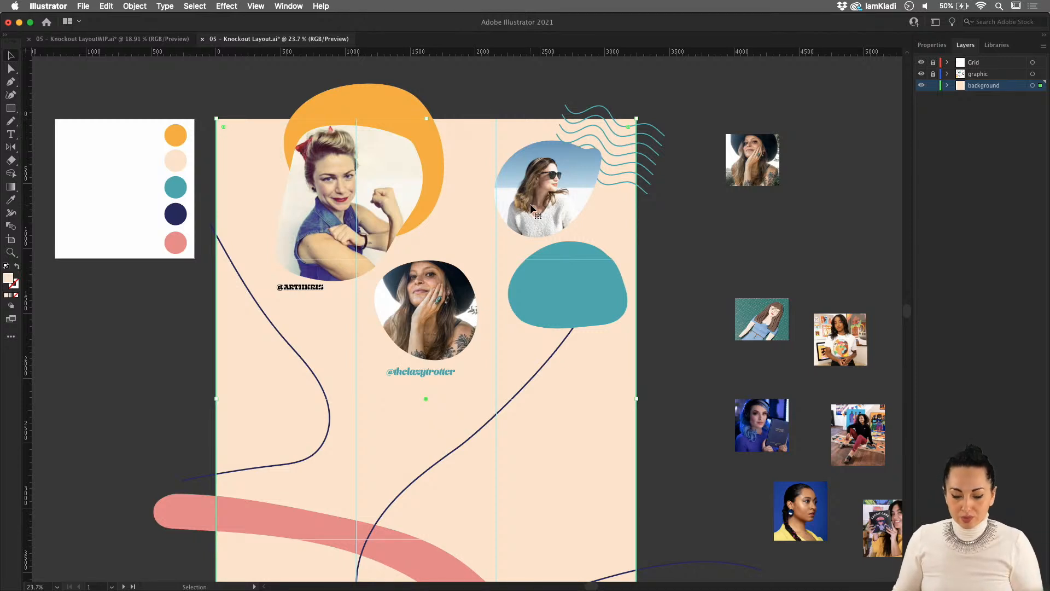
{"action": "left_click", "coordinate": [135, 6]}
{"action": "mouse_move", "coordinate": [164, 254]}
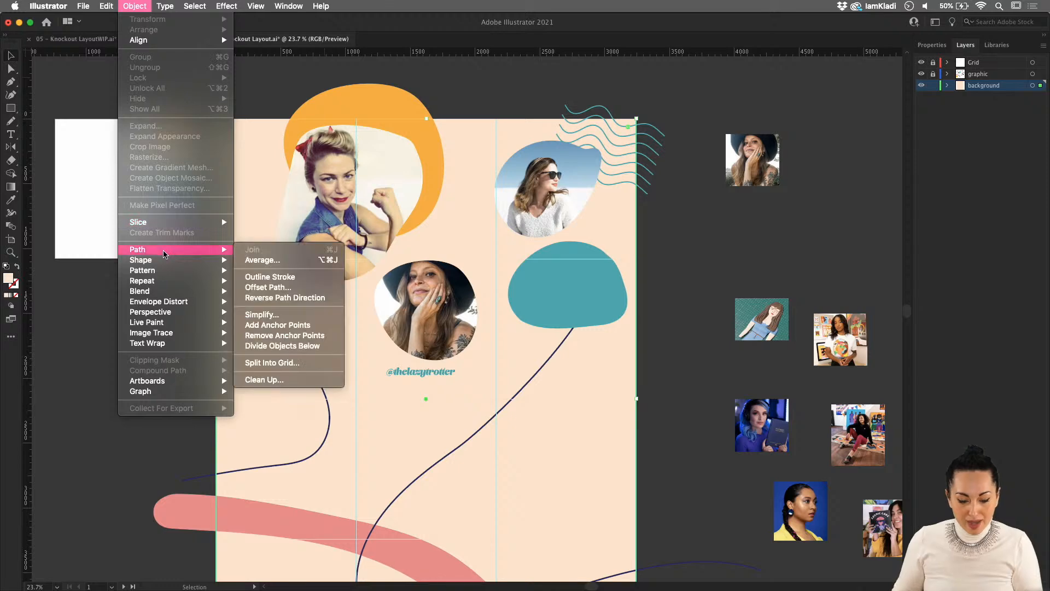
{"action": "left_click", "coordinate": [286, 363]}
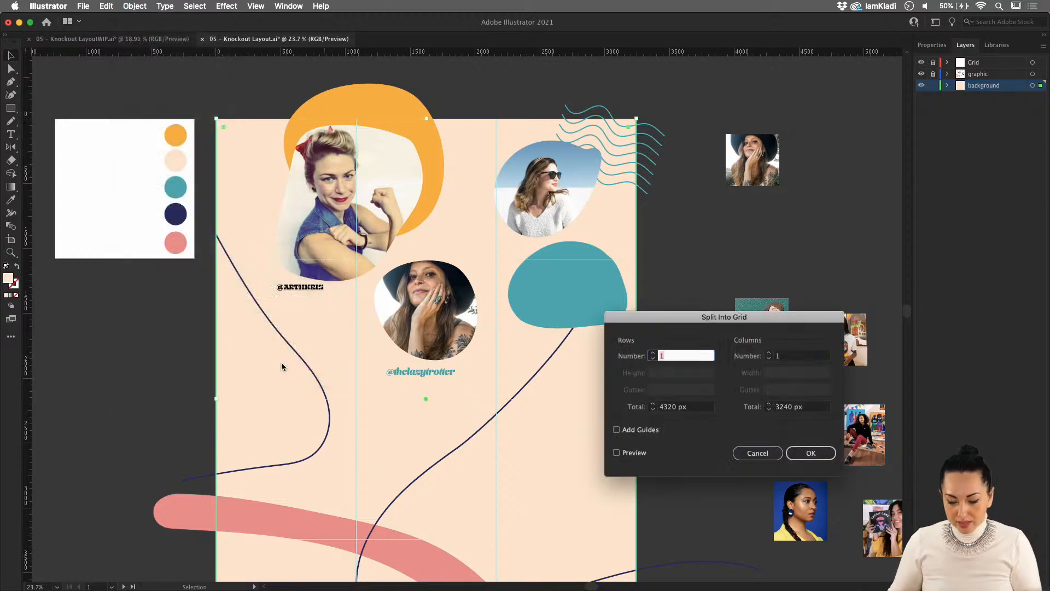
{"action": "type", "text": "4"}
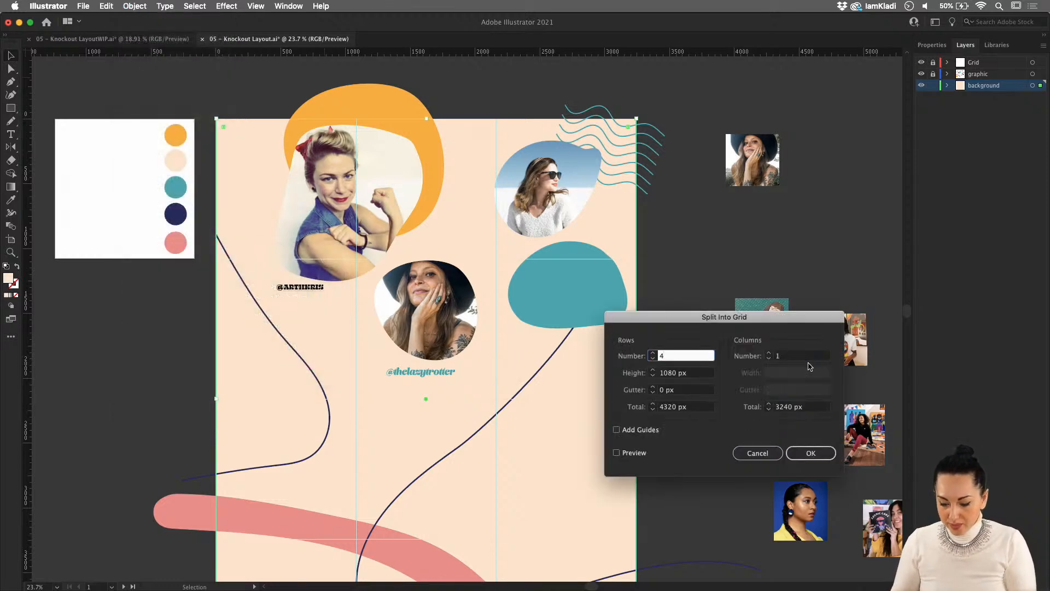
{"action": "key", "text": "Tab"}
{"action": "type", "text": "3"}
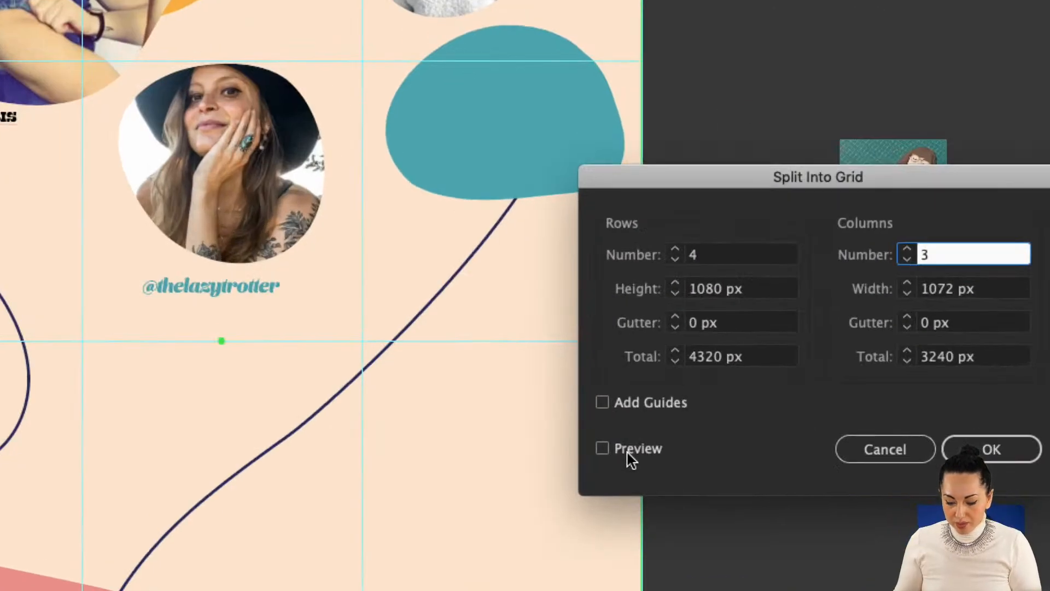
{"action": "left_click", "coordinate": [623, 453]}
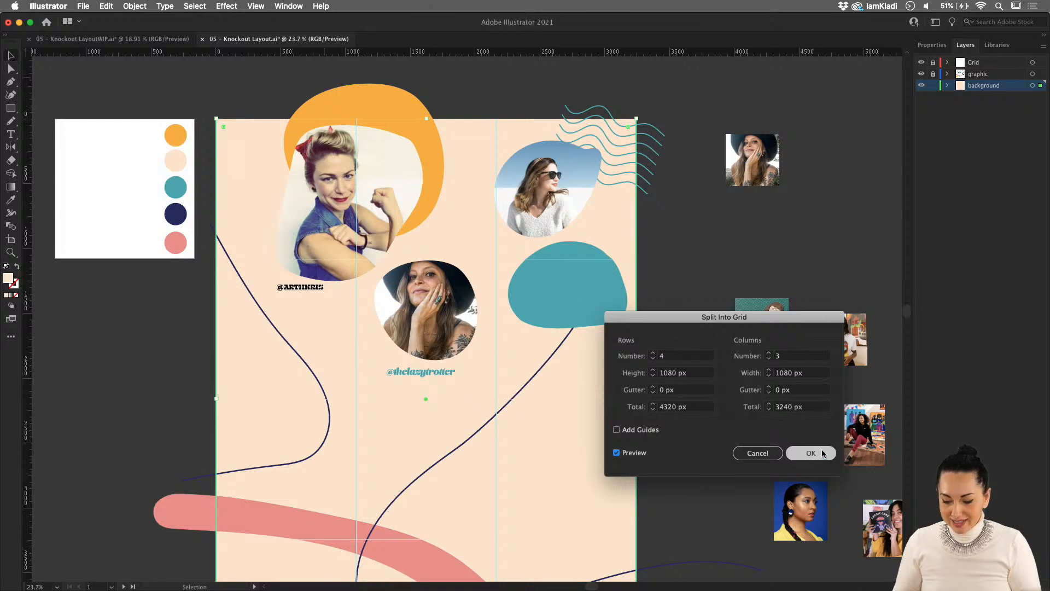
{"action": "left_click", "coordinate": [805, 453]}
{"action": "left_click", "coordinate": [921, 63]}
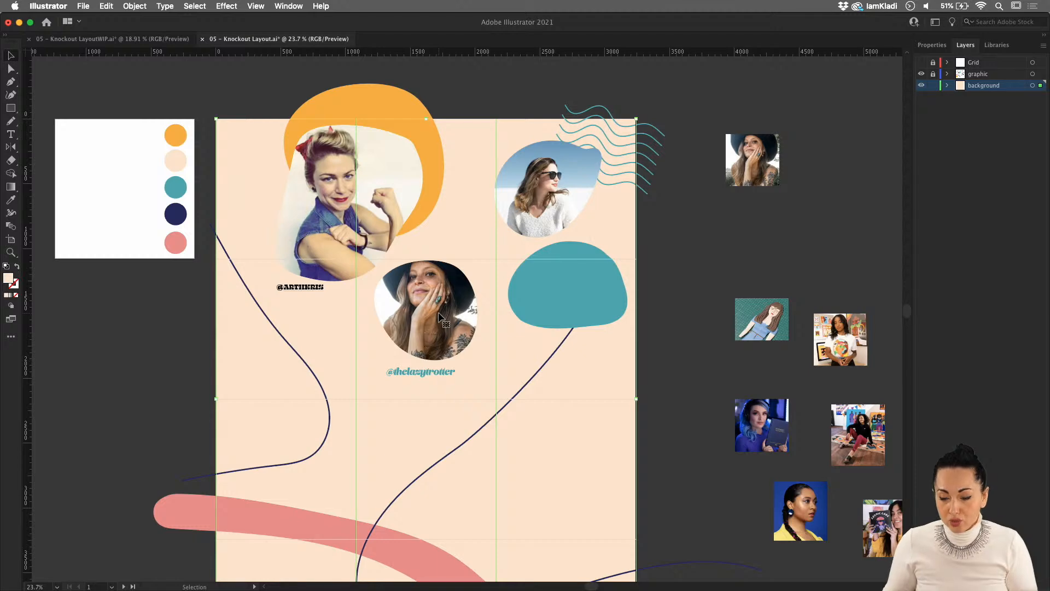
Change the background layer's Layer Options colour to a deep dark green
{"action": "scroll", "coordinate": [331, 321], "scroll_direction": "up", "scroll_amount": 3}
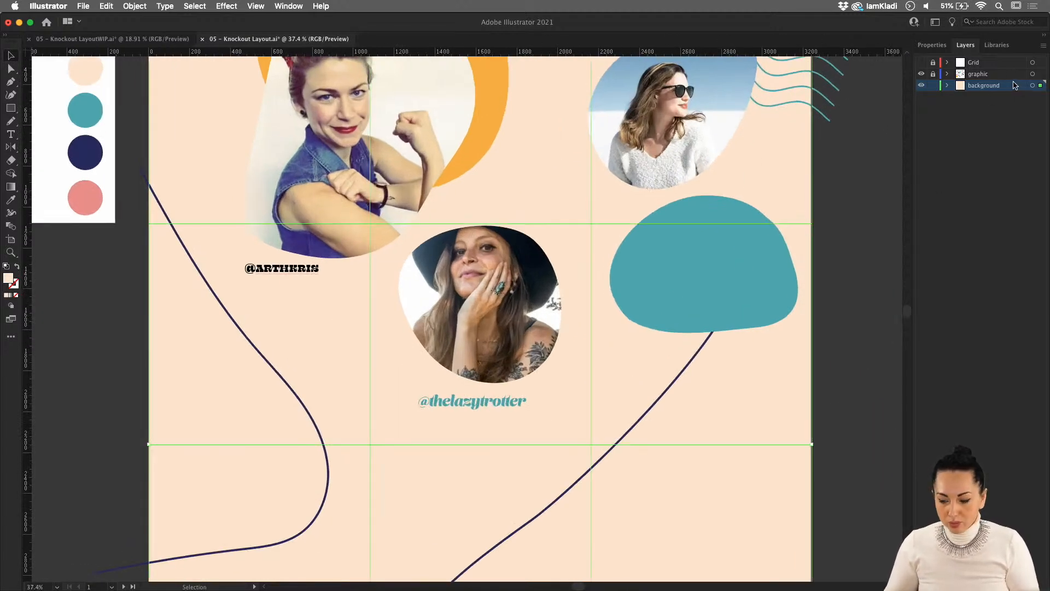
{"action": "double_click", "coordinate": [1008, 86]}
{"action": "left_click", "coordinate": [491, 271]}
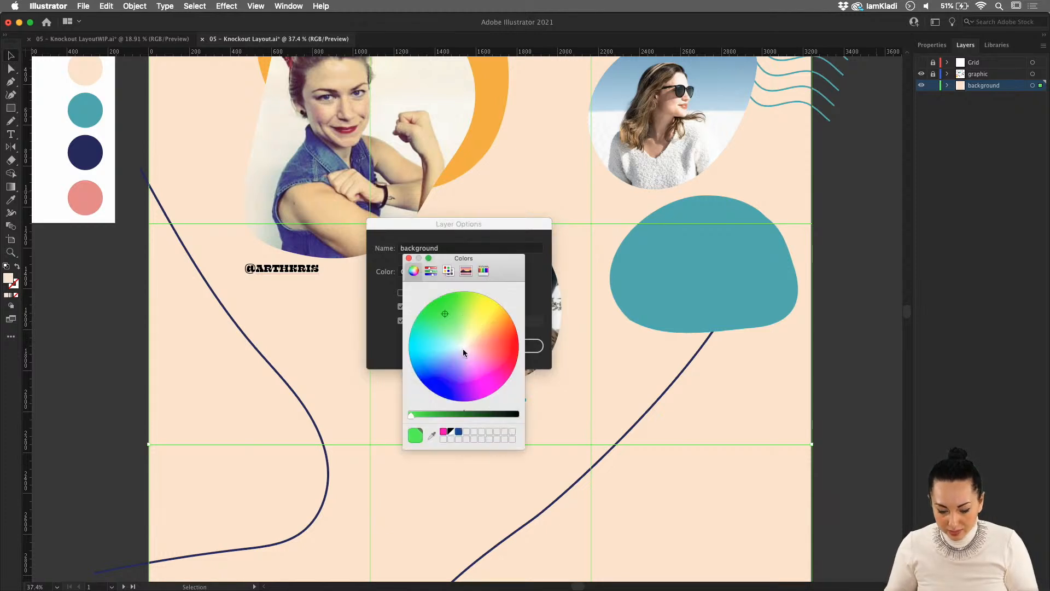
{"action": "left_click", "coordinate": [495, 411]}
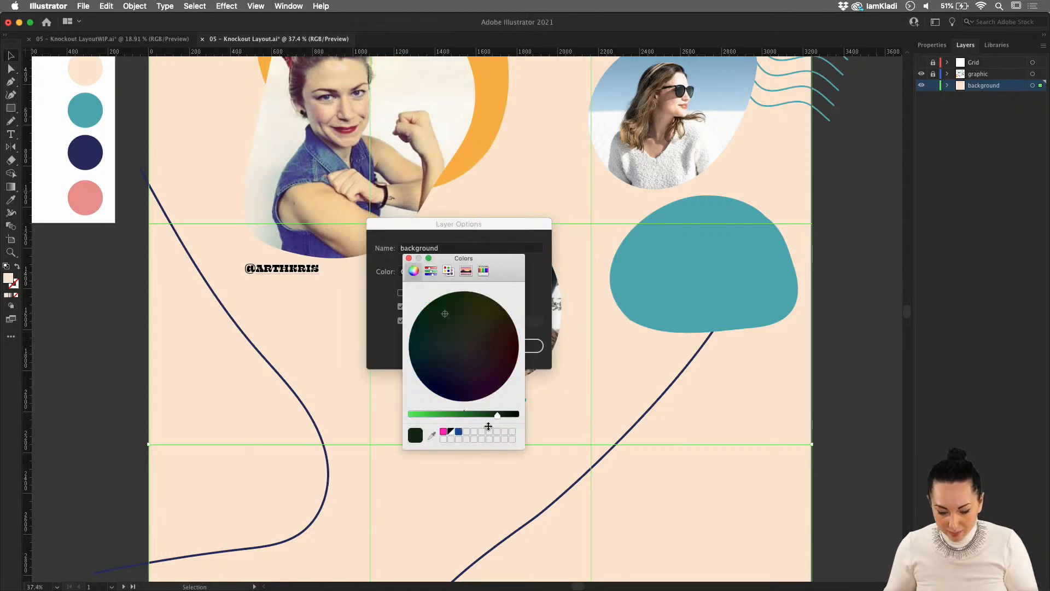
{"action": "left_click", "coordinate": [408, 258]}
{"action": "left_click", "coordinate": [518, 346]}
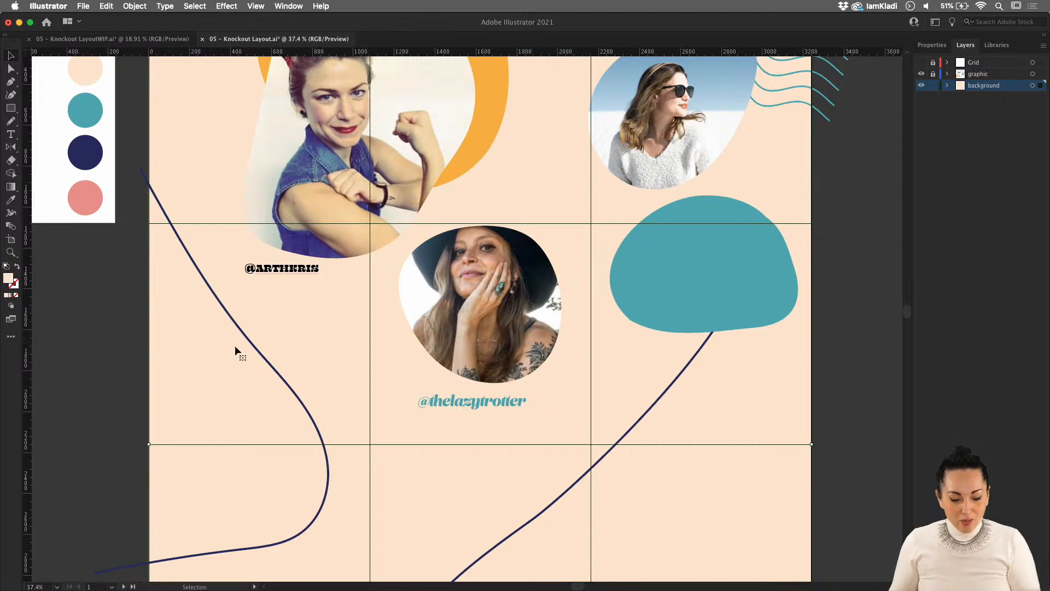
{"action": "left_click", "coordinate": [11, 240]}
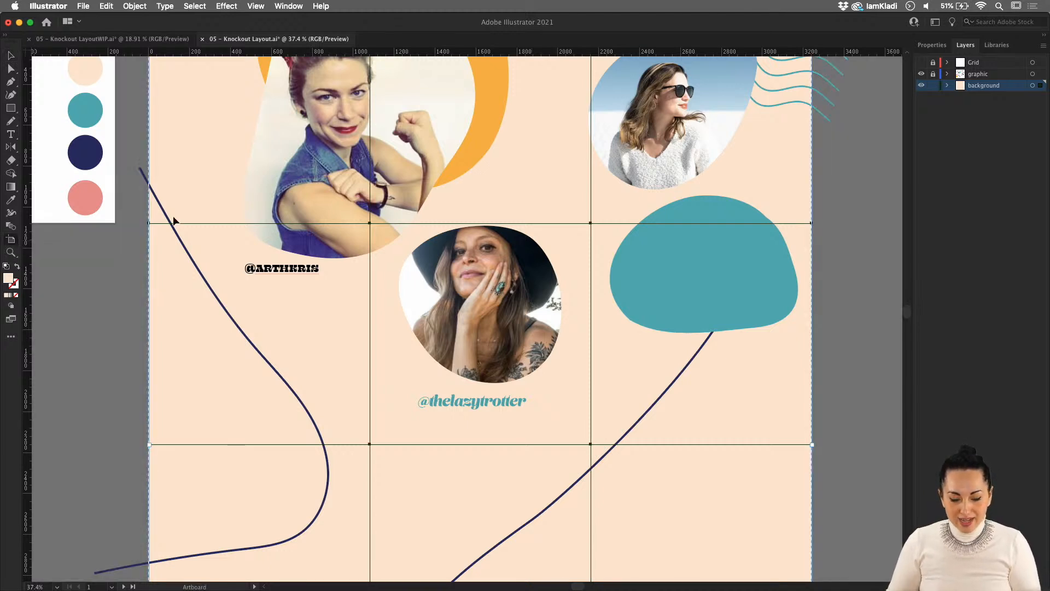
{"action": "scroll", "coordinate": [323, 201], "scroll_direction": "down", "scroll_amount": 5}
Turn the nine upper grid squares into artboards, keeping the palette artboard first
{"action": "scroll", "coordinate": [323, 202], "scroll_direction": "up", "scroll_amount": 2}
{"action": "scroll", "coordinate": [323, 202], "scroll_direction": "right", "scroll_amount": 2}
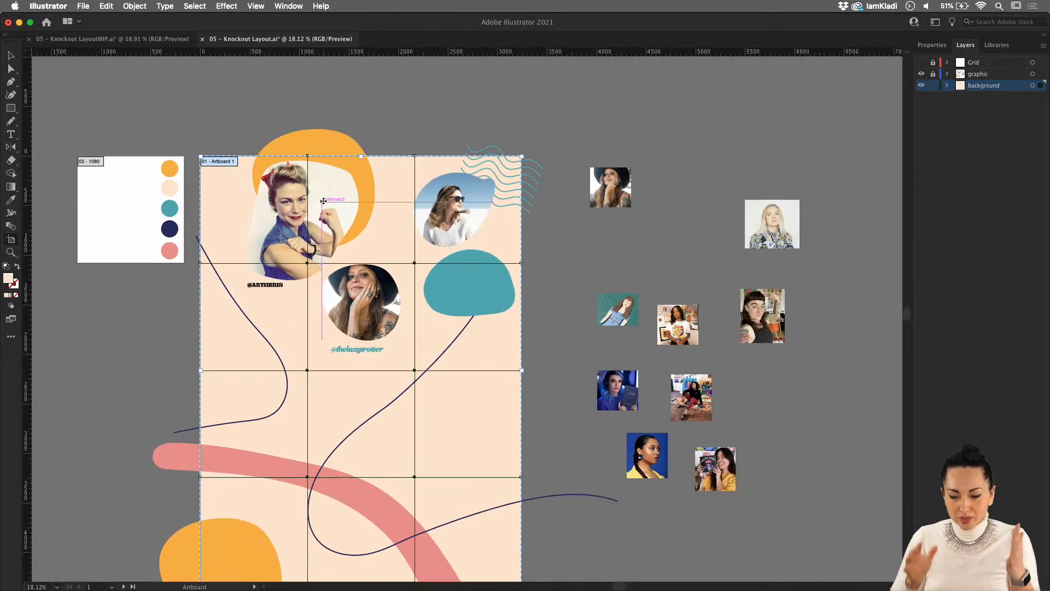
{"action": "key", "text": "Delete"}
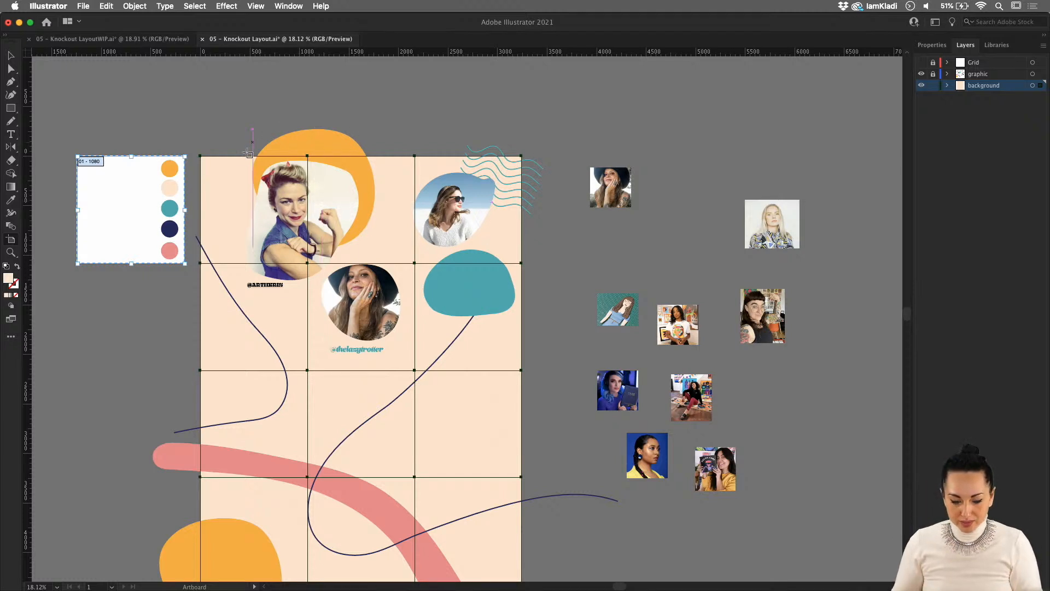
{"action": "left_click", "coordinate": [220, 173]}
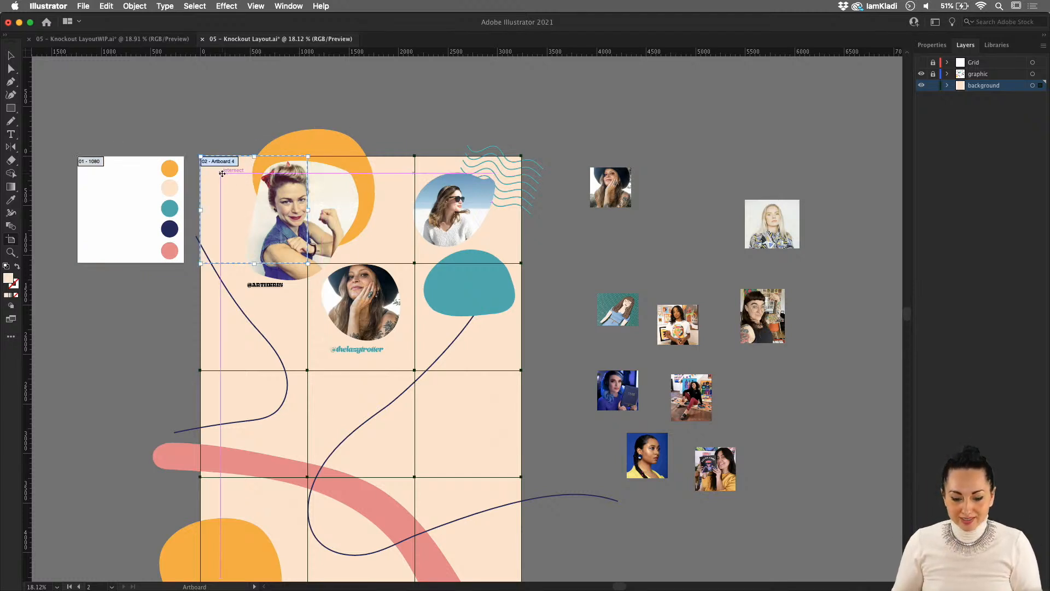
{"action": "left_click", "coordinate": [383, 193]}
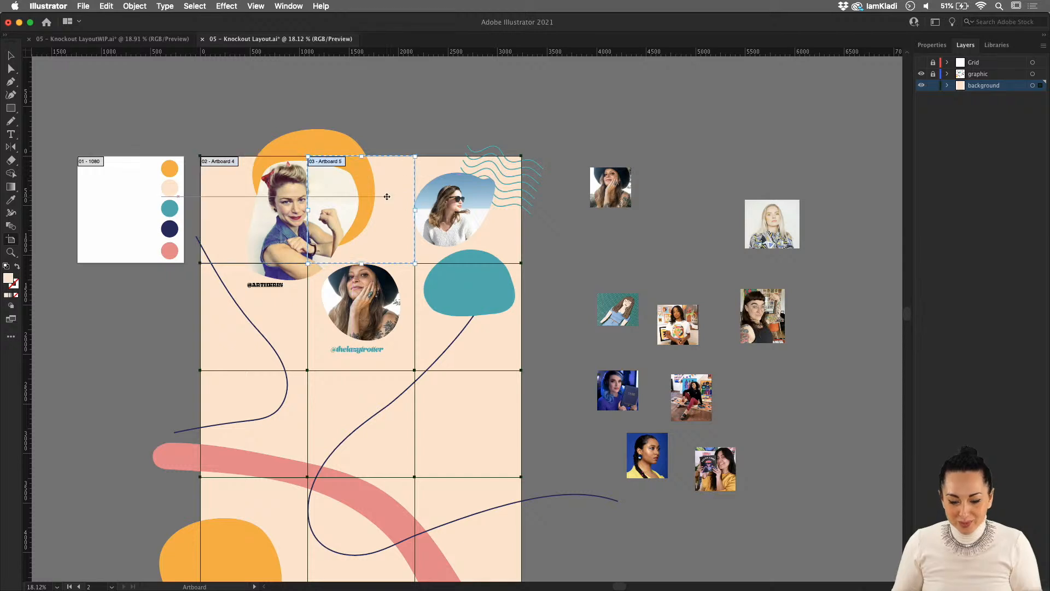
{"action": "left_click", "coordinate": [432, 178]}
{"action": "left_click", "coordinate": [277, 293]}
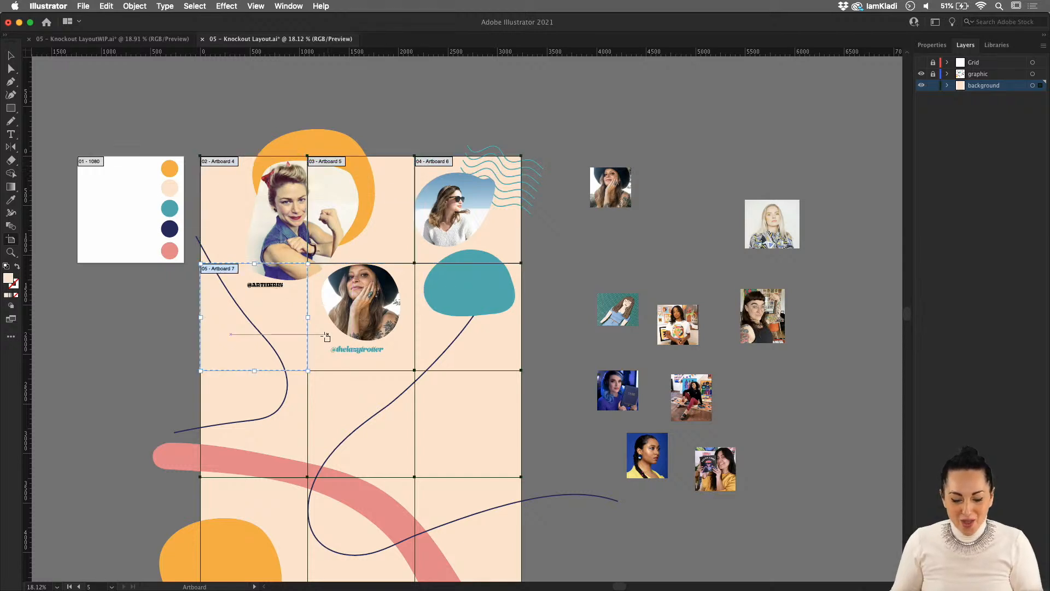
{"action": "left_click", "coordinate": [427, 346]}
{"action": "left_click", "coordinate": [301, 397]}
{"action": "left_click", "coordinate": [329, 352]}
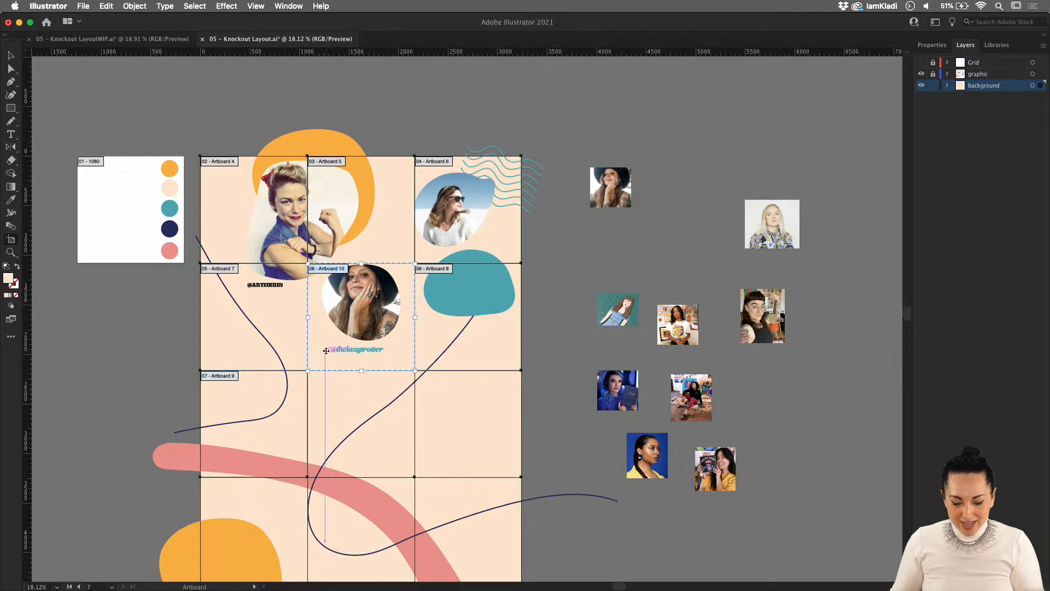
{"action": "left_click", "coordinate": [368, 384]}
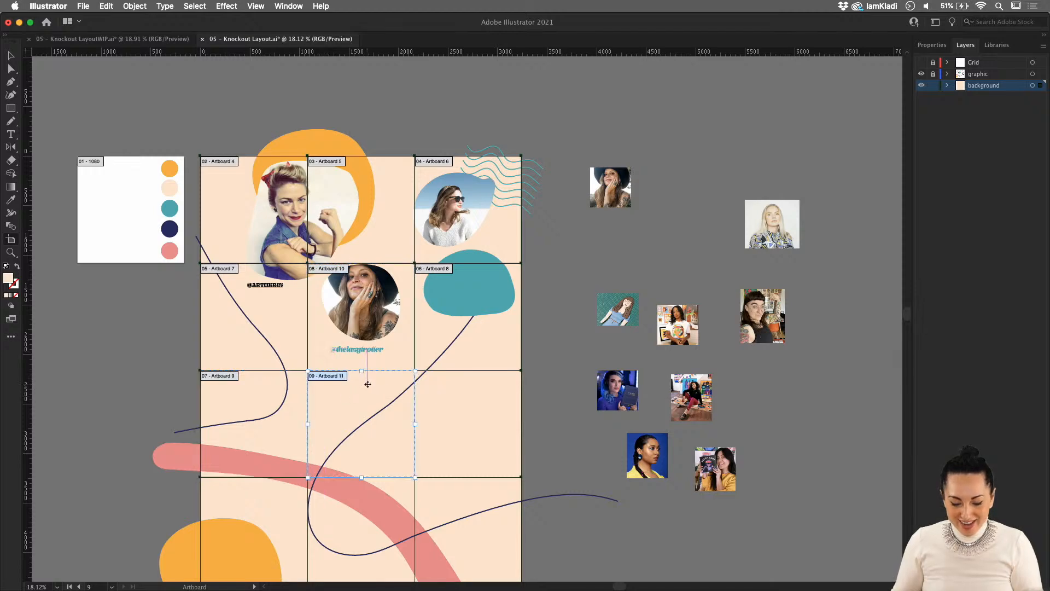
{"action": "left_click", "coordinate": [436, 394]}
Turn the three bottom-row squares into Artboards 13, 14 and 15
{"action": "scroll", "coordinate": [344, 470], "scroll_direction": "up", "scroll_amount": 5}
{"action": "scroll", "coordinate": [345, 471], "scroll_direction": "down", "scroll_amount": 3}
{"action": "scroll", "coordinate": [344, 471], "scroll_direction": "left", "scroll_amount": 2}
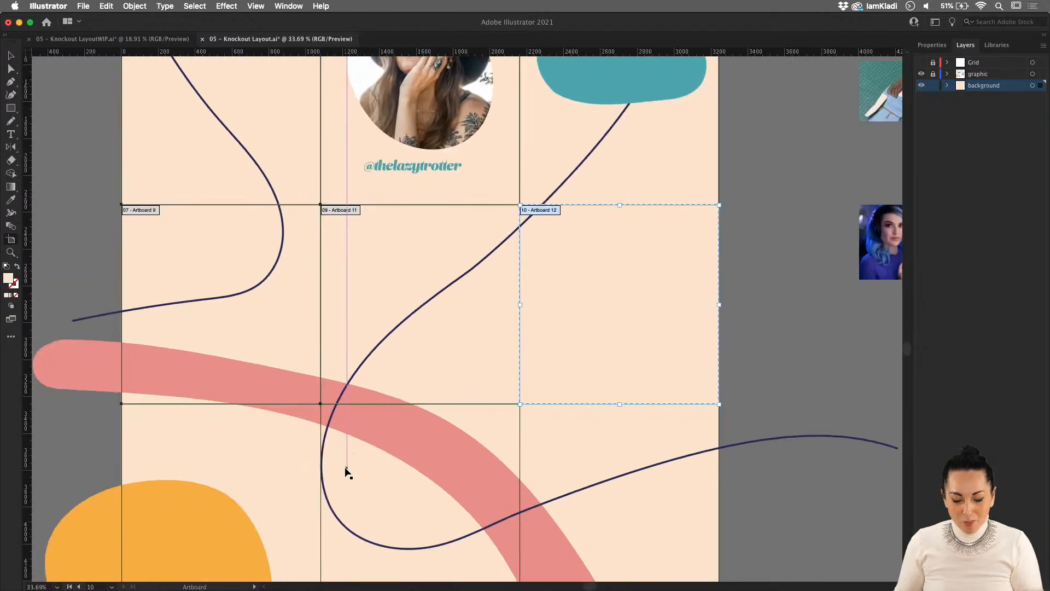
{"action": "left_click", "coordinate": [300, 476]}
{"action": "left_click", "coordinate": [465, 442]}
{"action": "left_click", "coordinate": [579, 436]}
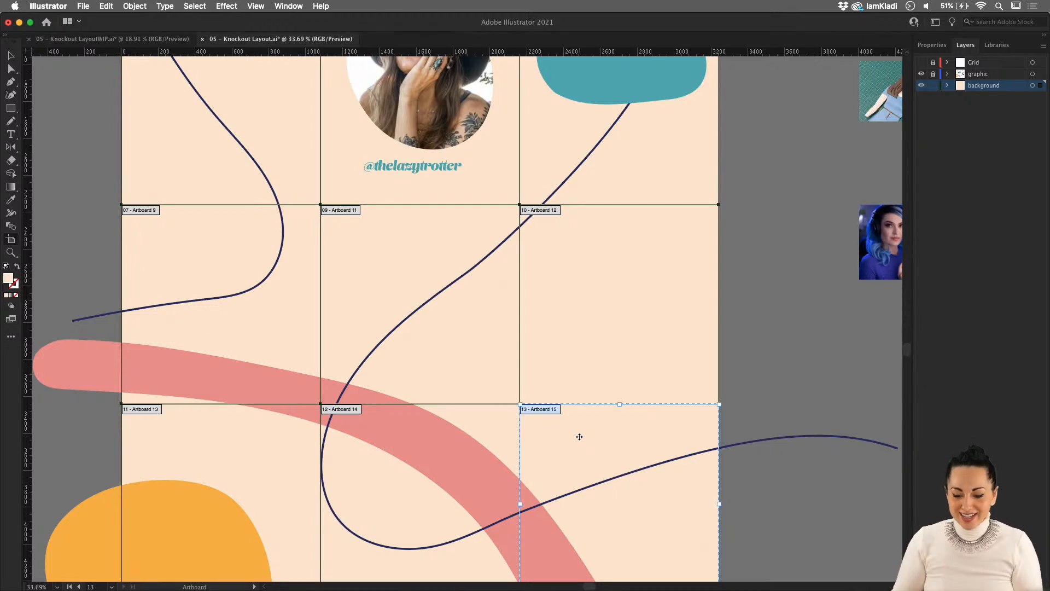
{"action": "scroll", "coordinate": [580, 436], "scroll_direction": "up", "scroll_amount": 5}
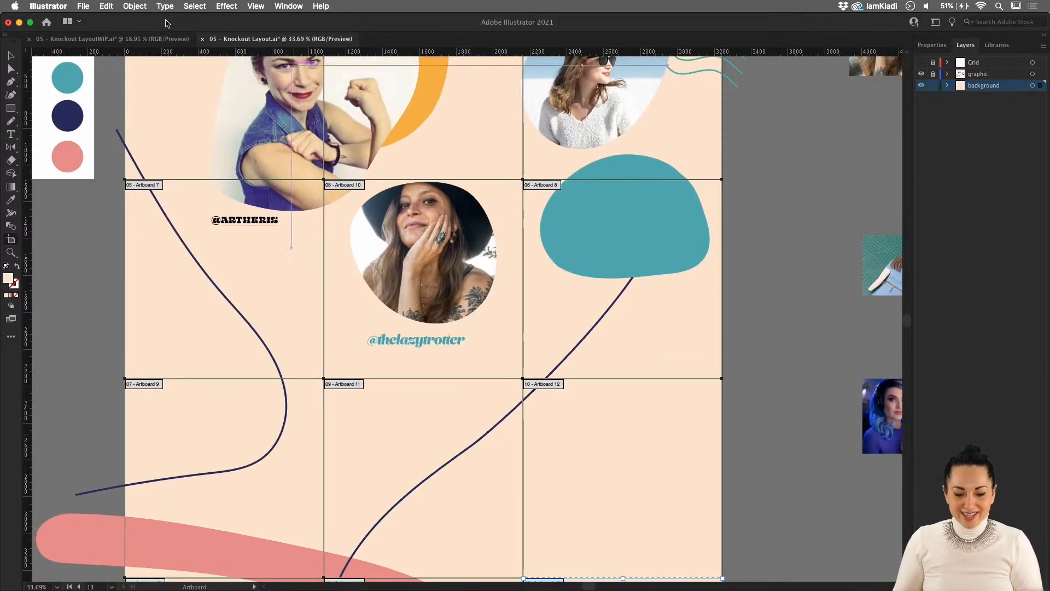
Open the Knockout LayoutWIP document, zoom in on its twelve photo artboards, and reselect the Artboard tool
{"action": "left_click", "coordinate": [132, 41]}
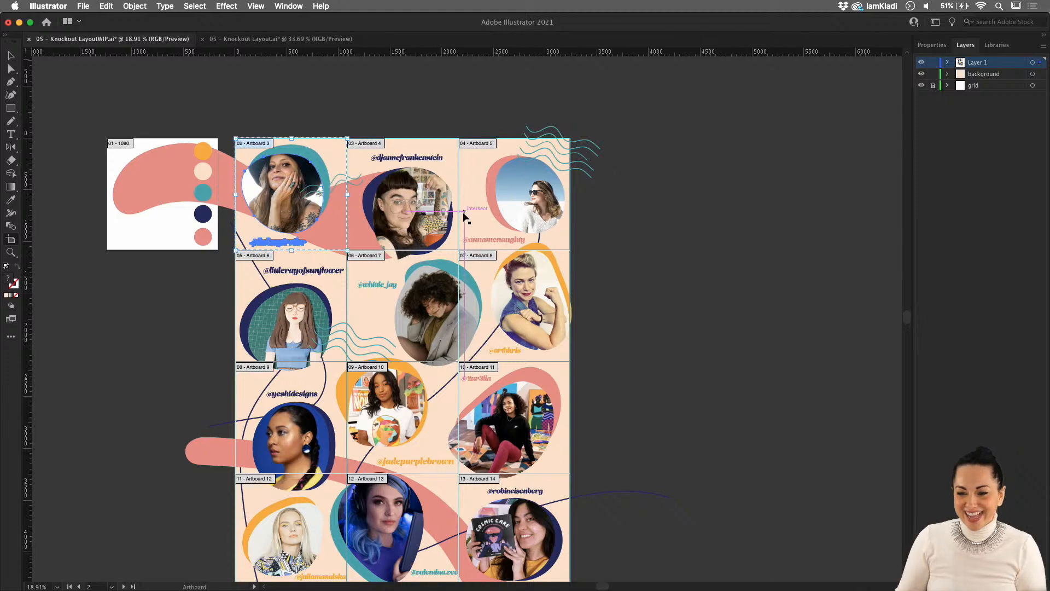
{"action": "left_click_drag", "start_coordinate": [455, 225], "coordinate": [438, 161]}
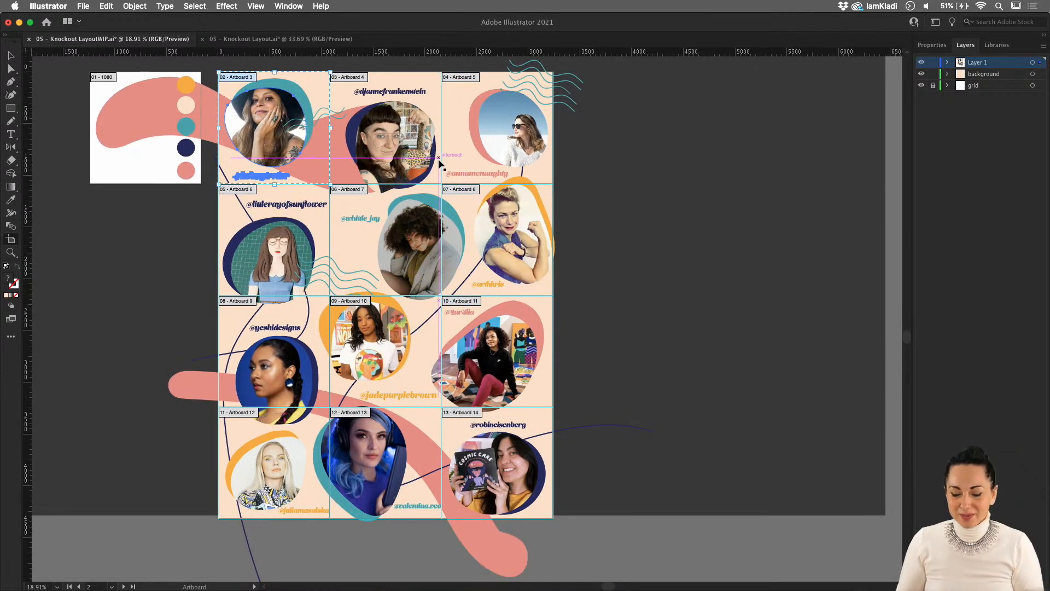
{"action": "scroll", "coordinate": [383, 164], "scroll_direction": "up", "scroll_amount": 2}
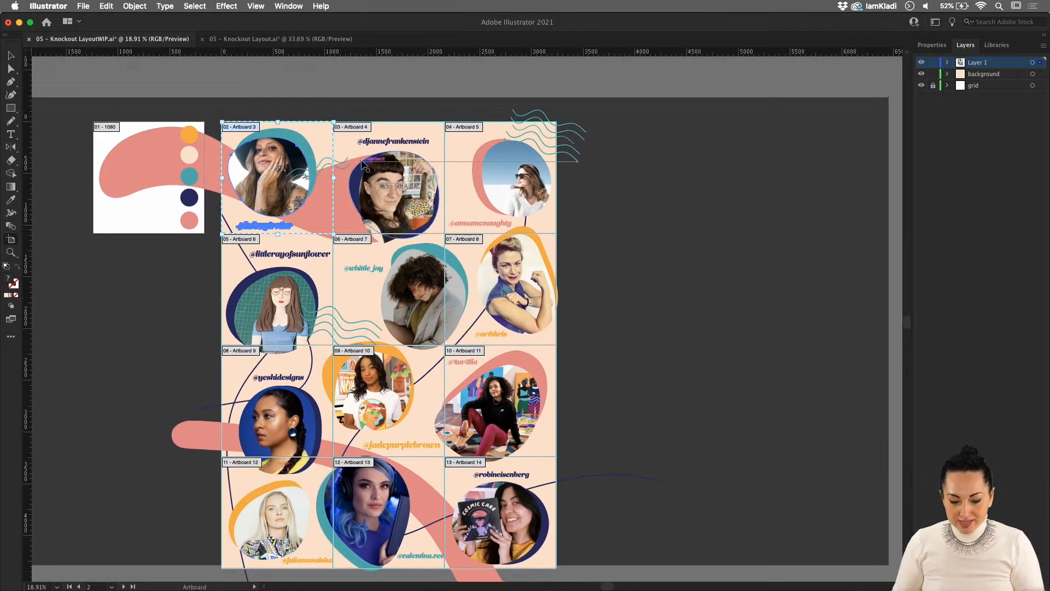
{"action": "scroll", "coordinate": [363, 165], "scroll_direction": "up", "scroll_amount": 3}
{"action": "scroll", "coordinate": [363, 165], "scroll_direction": "up", "scroll_amount": 1}
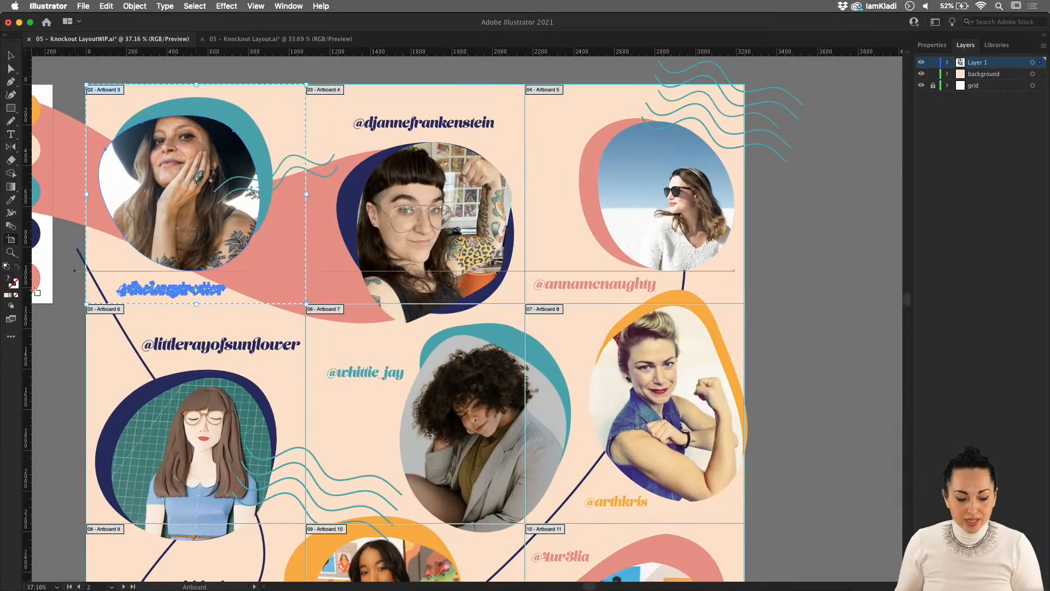
{"action": "key", "text": "v"}
{"action": "left_click", "coordinate": [11, 242]}
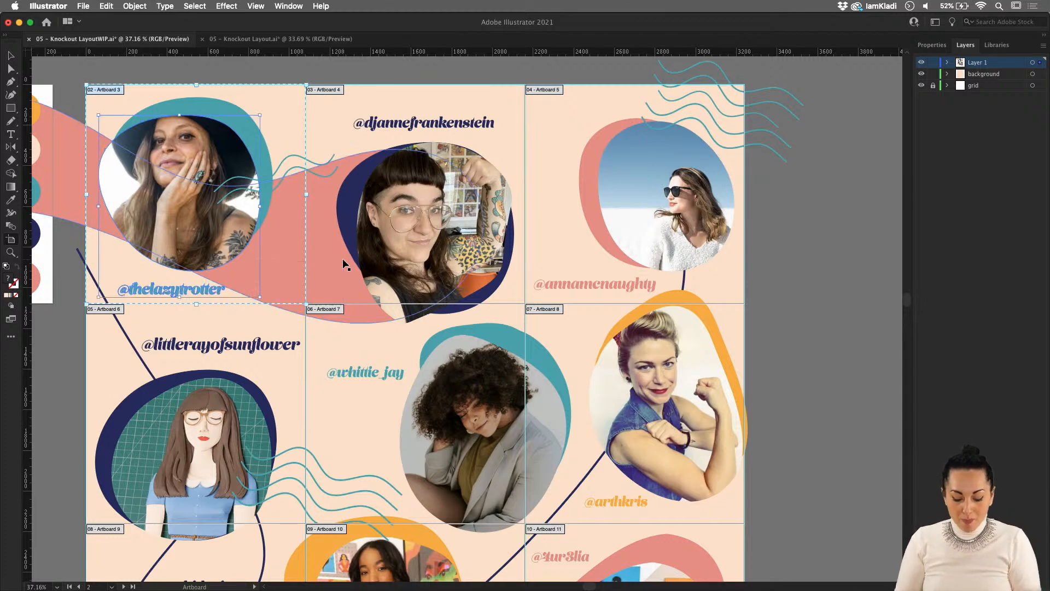
Export artboards 2–13 as JPG 100 to the Desktop with sub-folders, then open the 1x folder
{"action": "key", "text": "alt+super+e"}
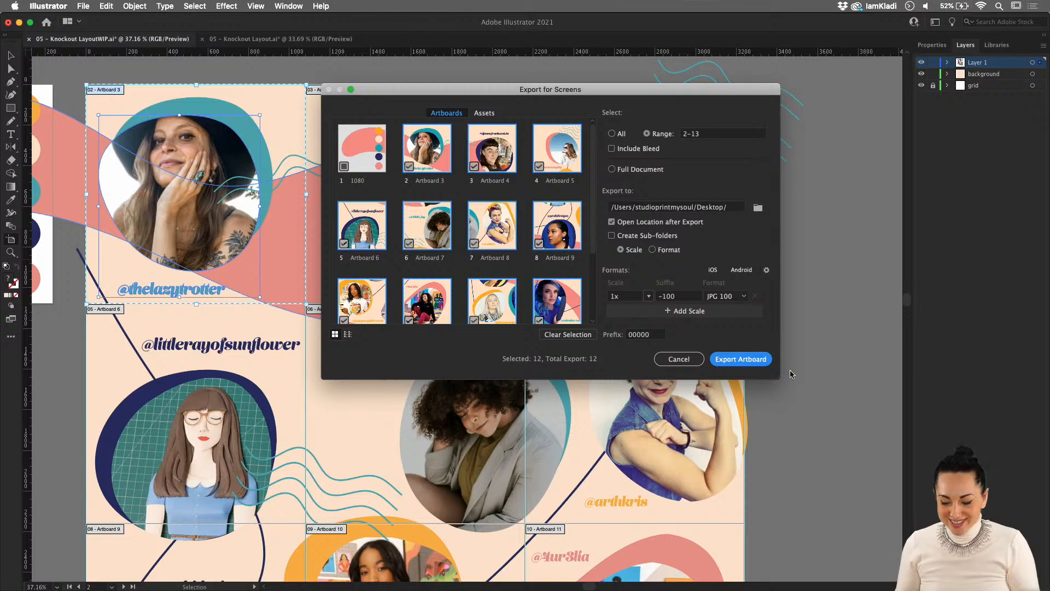
{"action": "left_click_drag", "start_coordinate": [781, 380], "coordinate": [870, 436]}
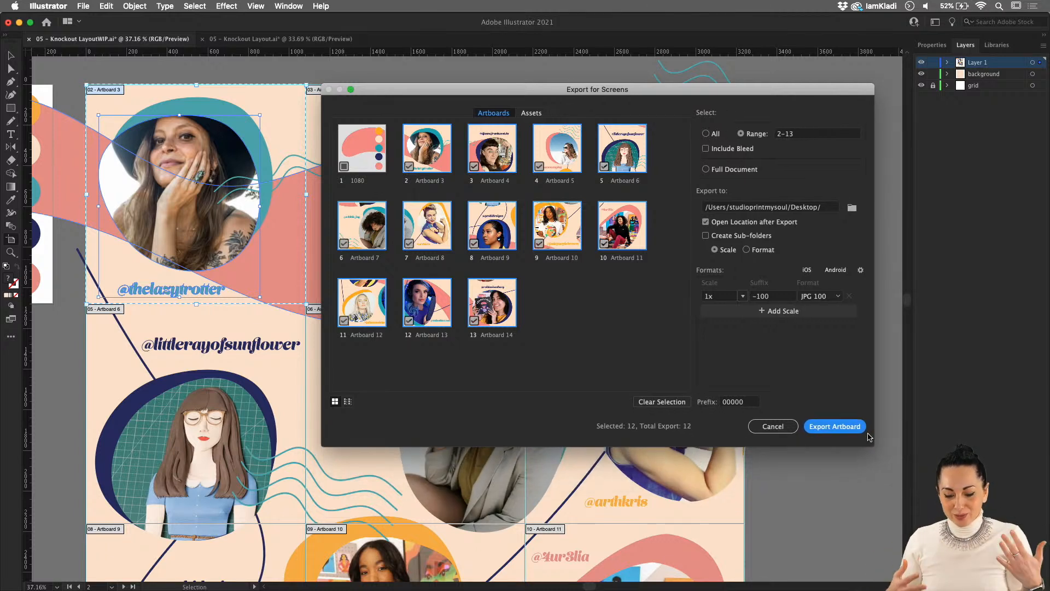
{"action": "left_click", "coordinate": [851, 208]}
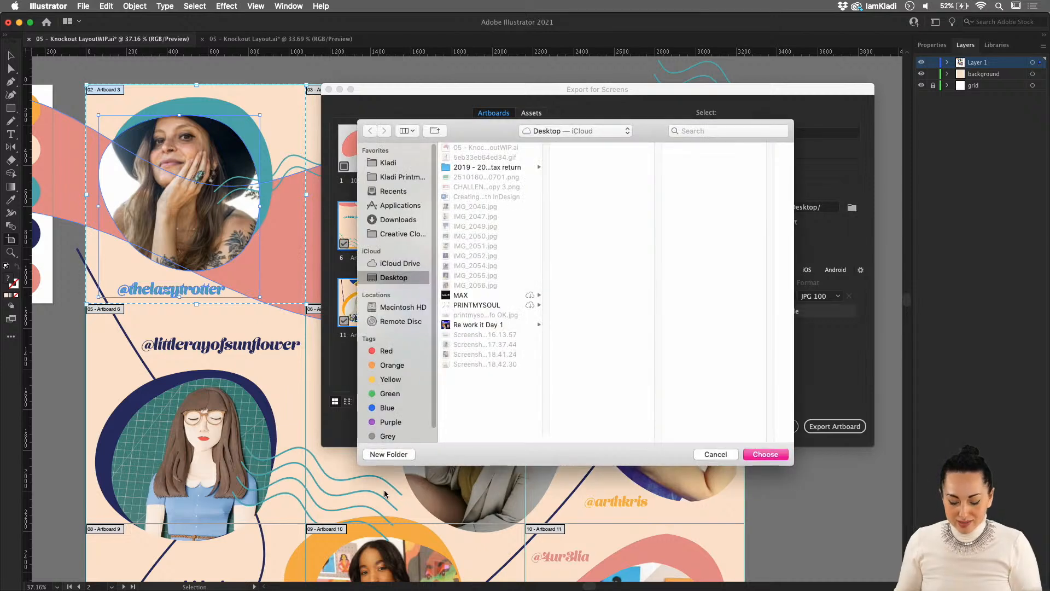
{"action": "left_click", "coordinate": [764, 454]}
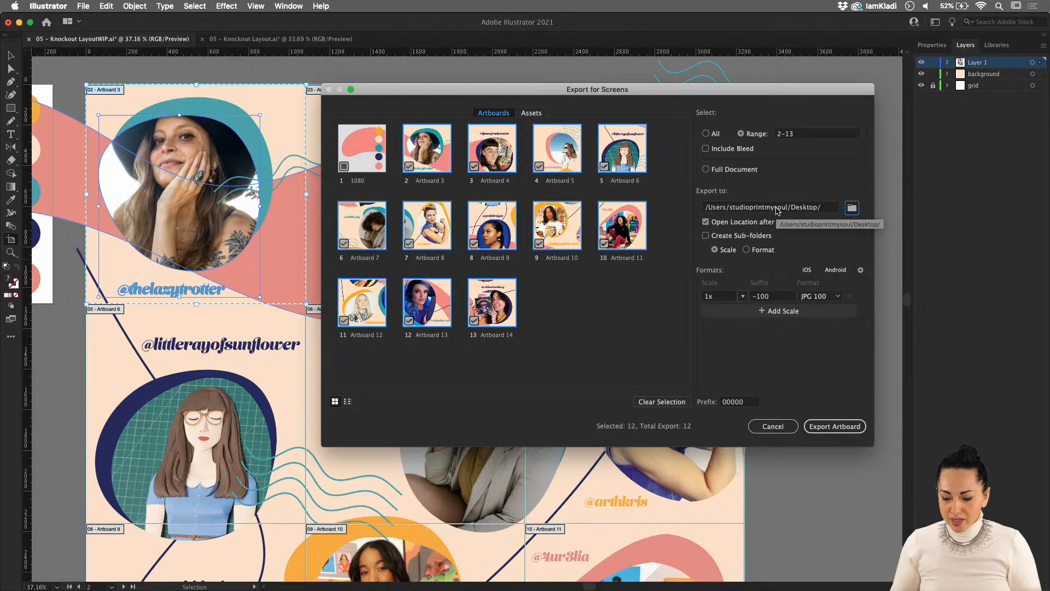
{"action": "left_click", "coordinate": [719, 237]}
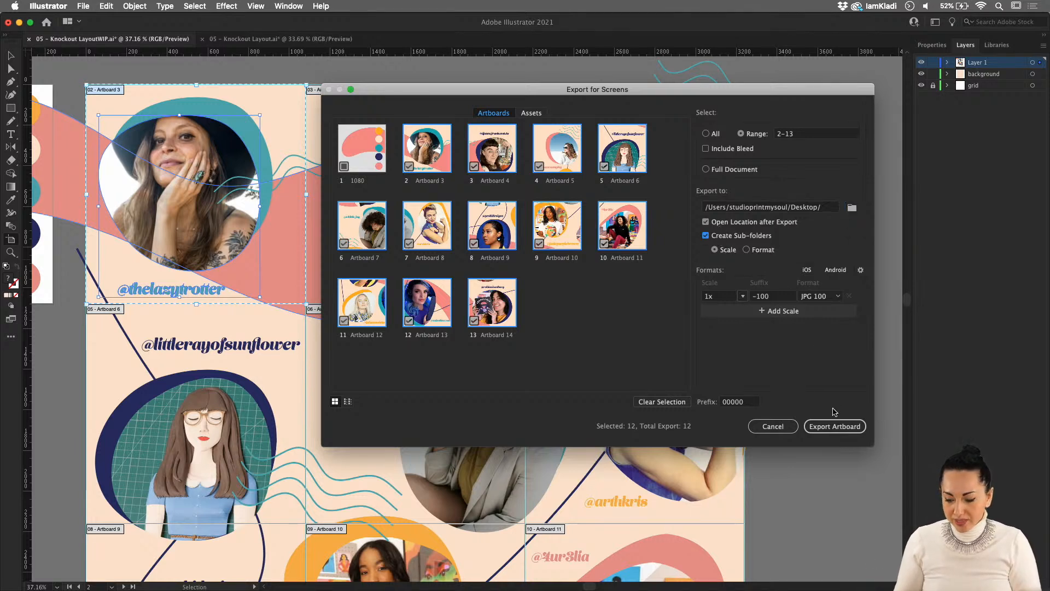
{"action": "left_click", "coordinate": [840, 431]}
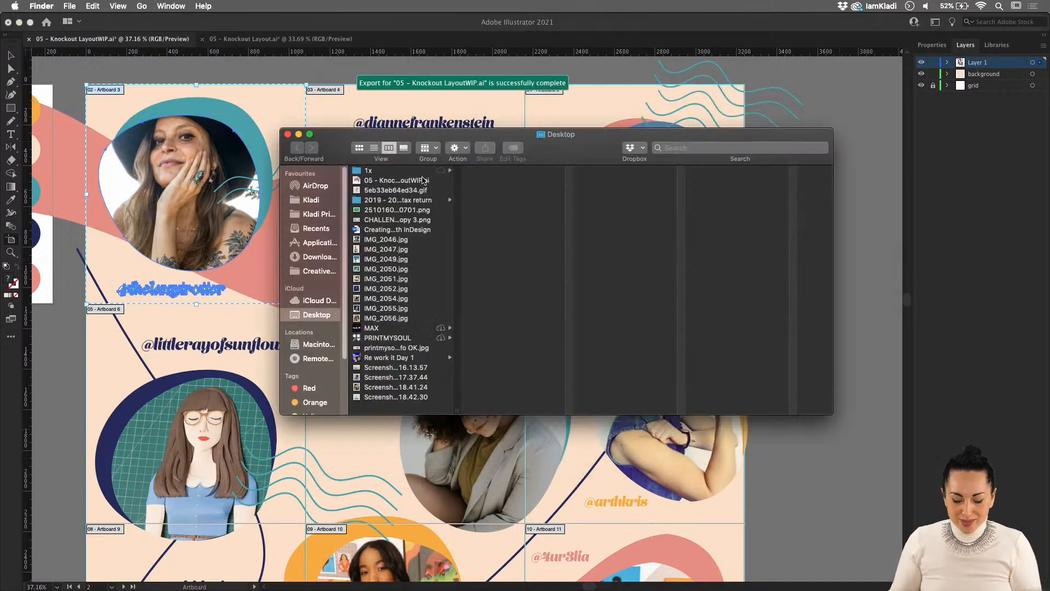
{"action": "left_click", "coordinate": [395, 170]}
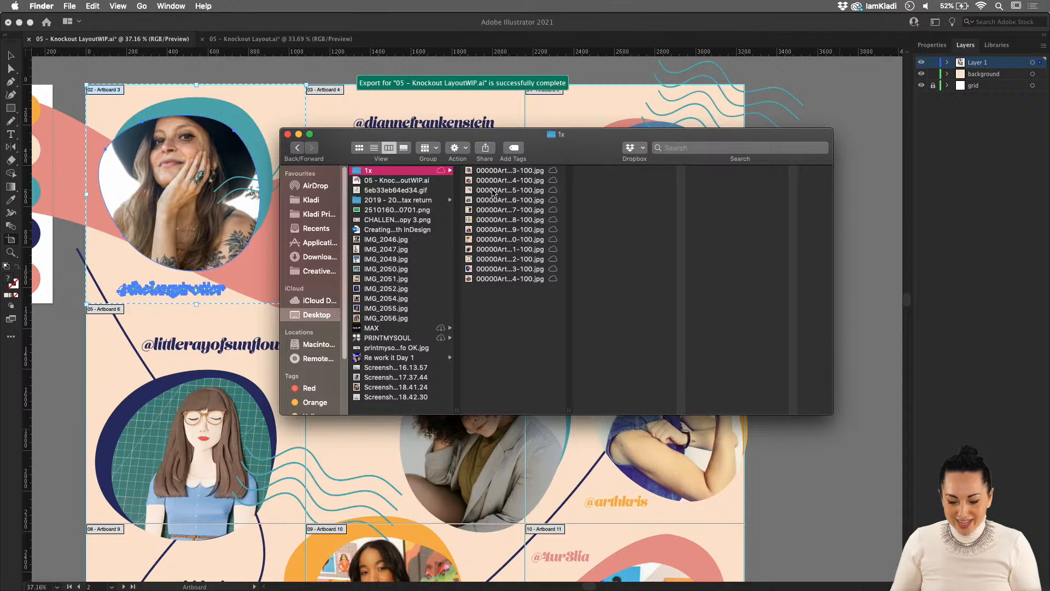
{"action": "left_click", "coordinate": [514, 279]}
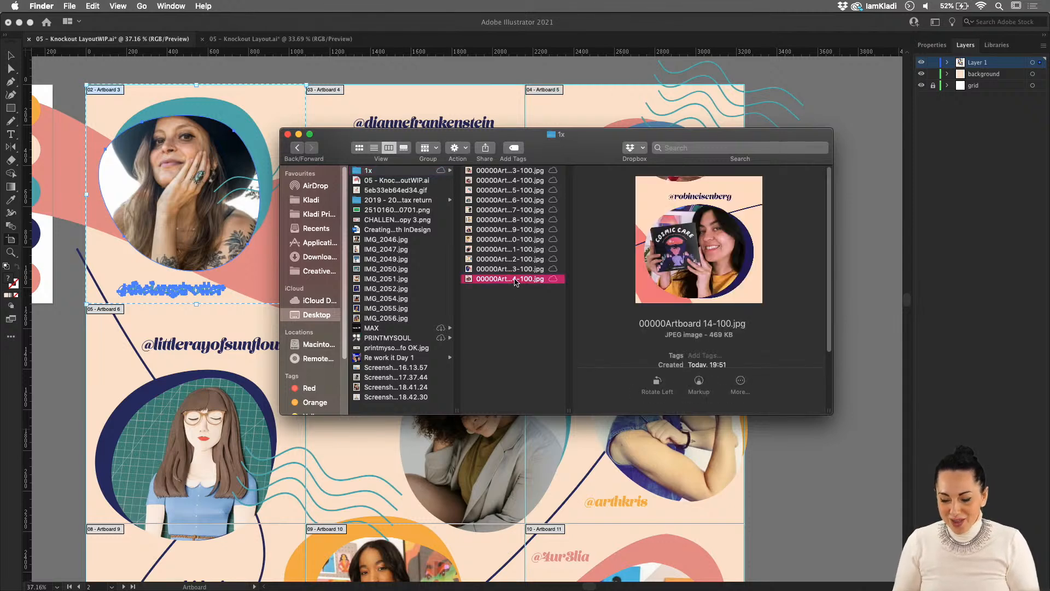
{"action": "key", "text": "space"}
{"action": "key", "text": "Up"}
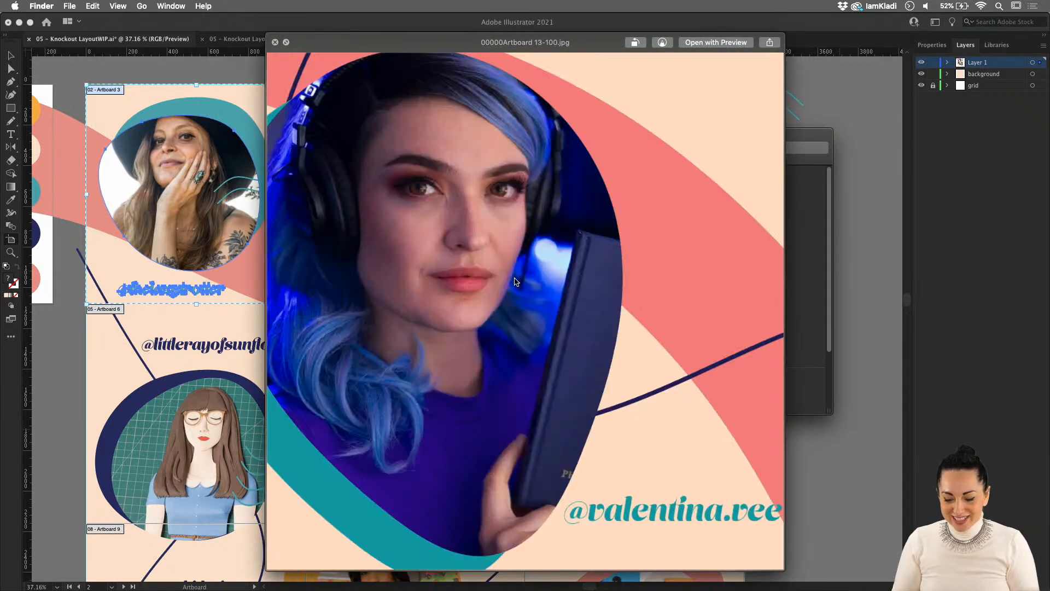
{"action": "key", "text": "Down"}
{"action": "key", "text": "Up"}
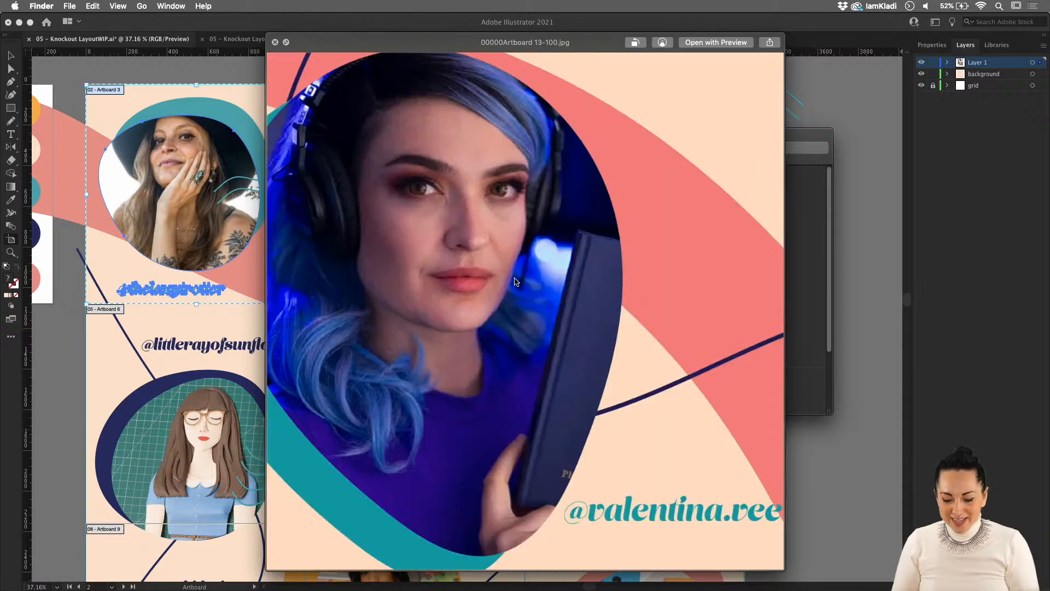
{"action": "key", "text": "Up"}
{"action": "key", "text": "Up"}
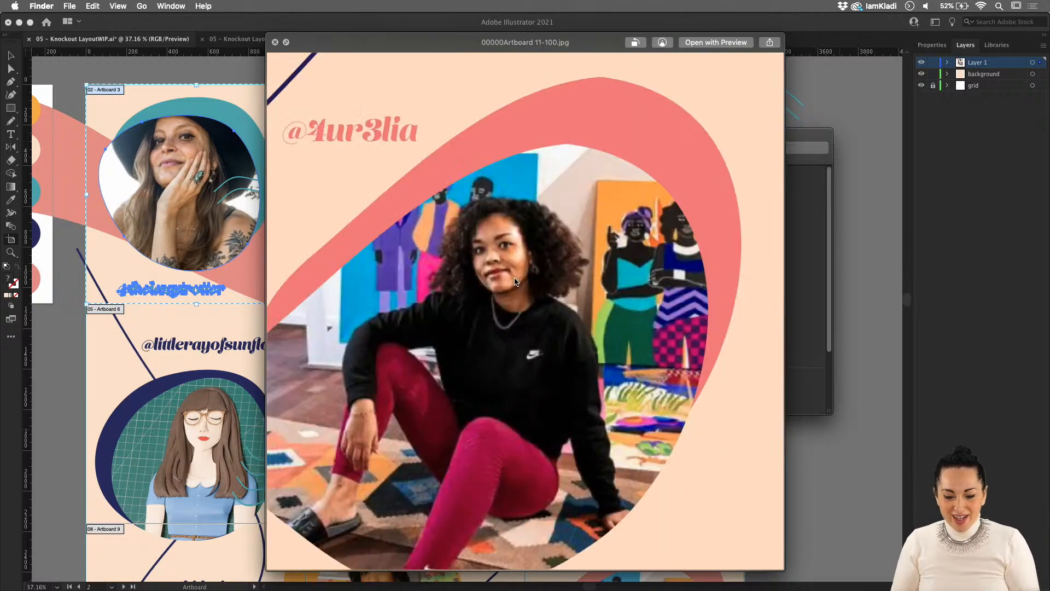
{"action": "key", "text": "Up"}
{"action": "key", "text": "Up"}
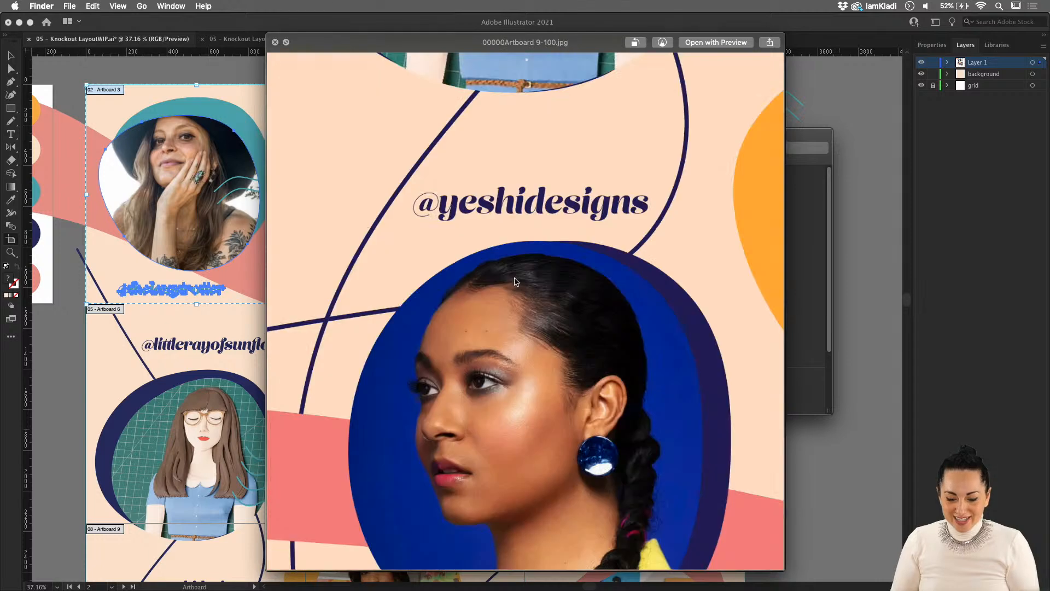
{"action": "key", "text": "Up"}
{"action": "key", "text": "Up"}
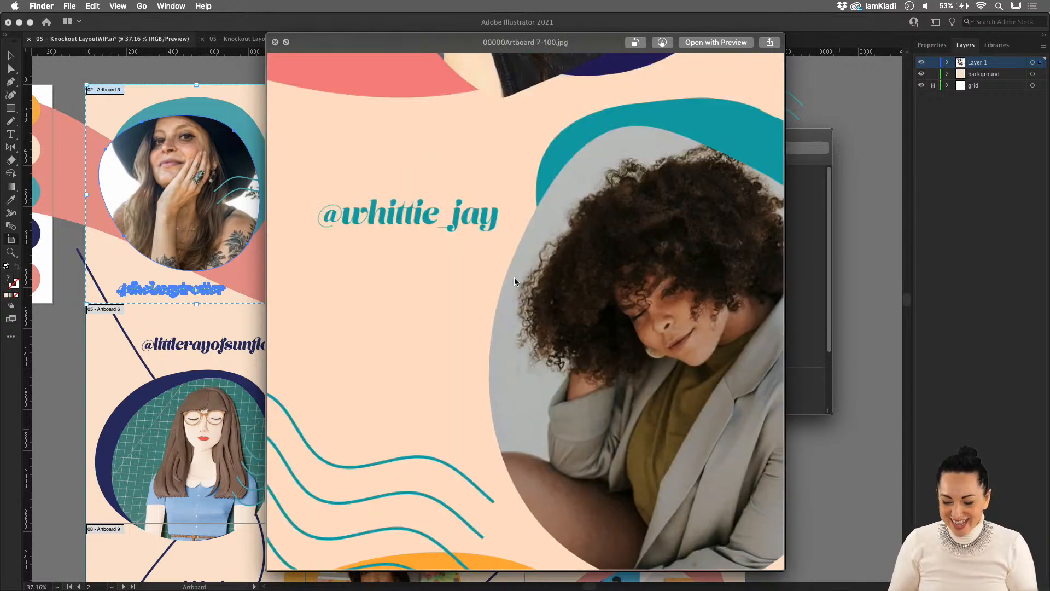
{"action": "key", "text": "Up"}
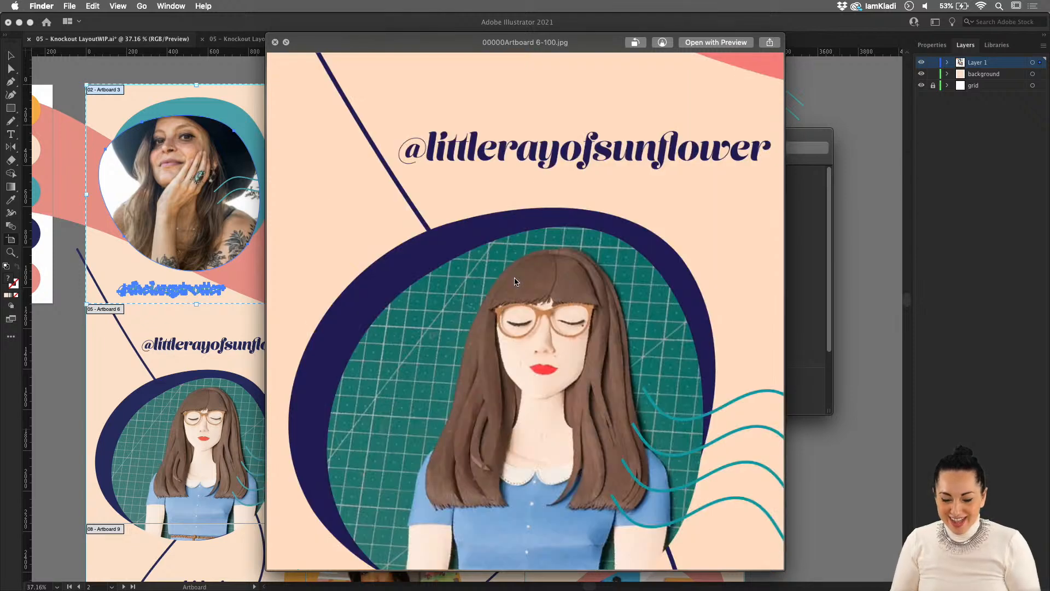
{"action": "key", "text": "Up"}
{"action": "key", "text": "Up"}
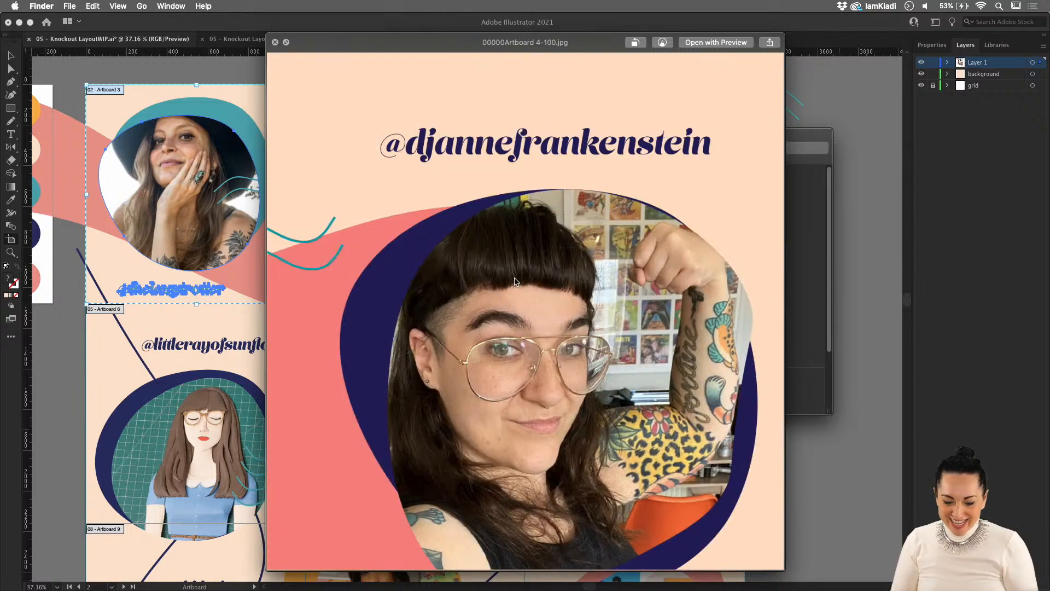
{"action": "key", "text": "Up"}
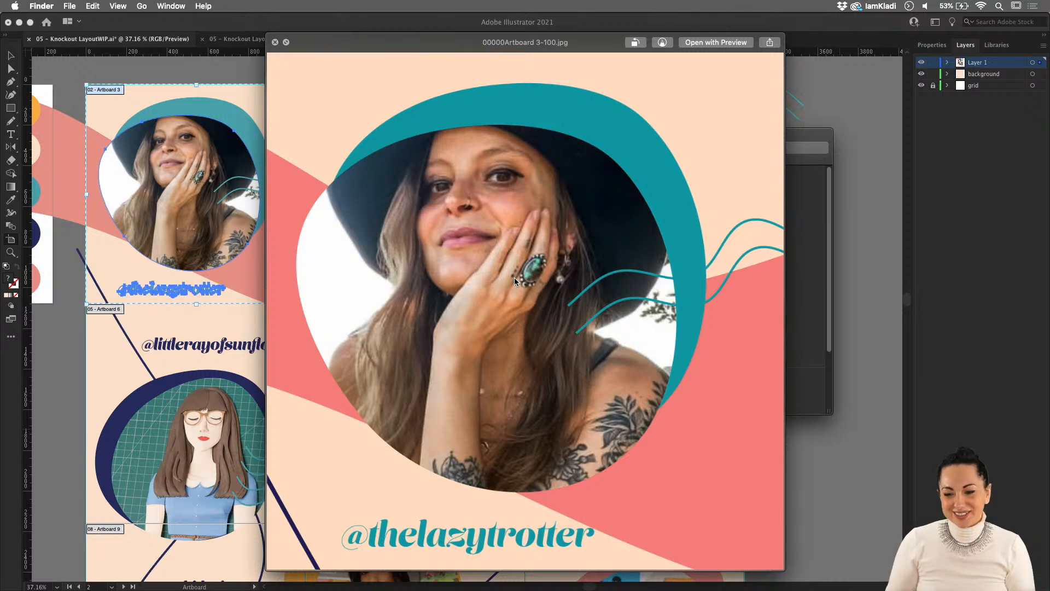
{"action": "left_click", "coordinate": [275, 42]}
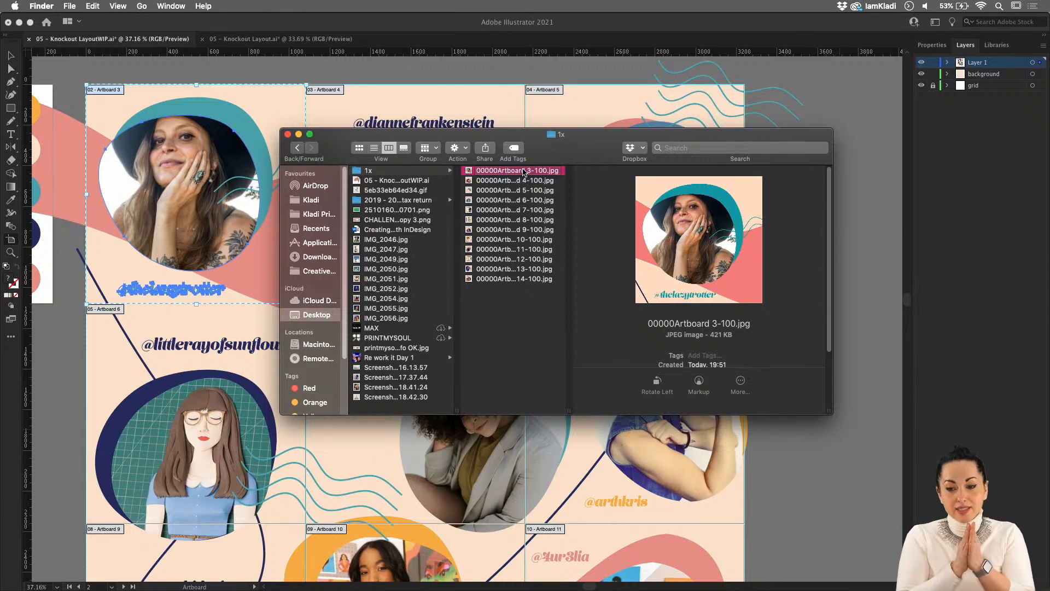
{"action": "left_click", "coordinate": [526, 280]}
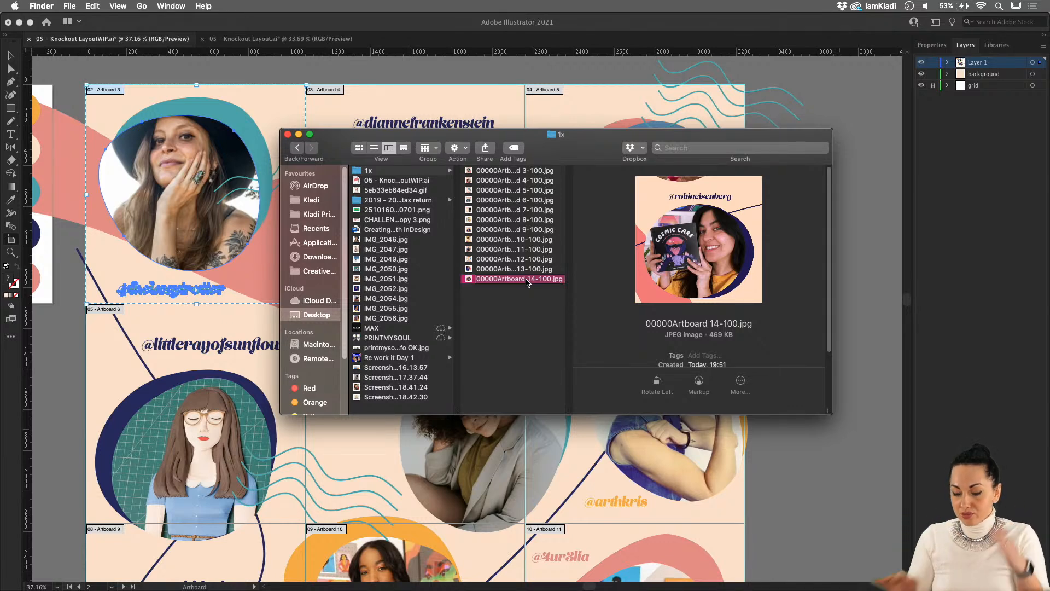
Bring Illustrator back to the front and frame the whole artboard grid in view
{"action": "left_click", "coordinate": [863, 317]}
{"action": "left_click_drag", "start_coordinate": [819, 387], "coordinate": [719, 2]}
{"action": "scroll", "coordinate": [549, 205], "scroll_direction": "down", "scroll_amount": 5}
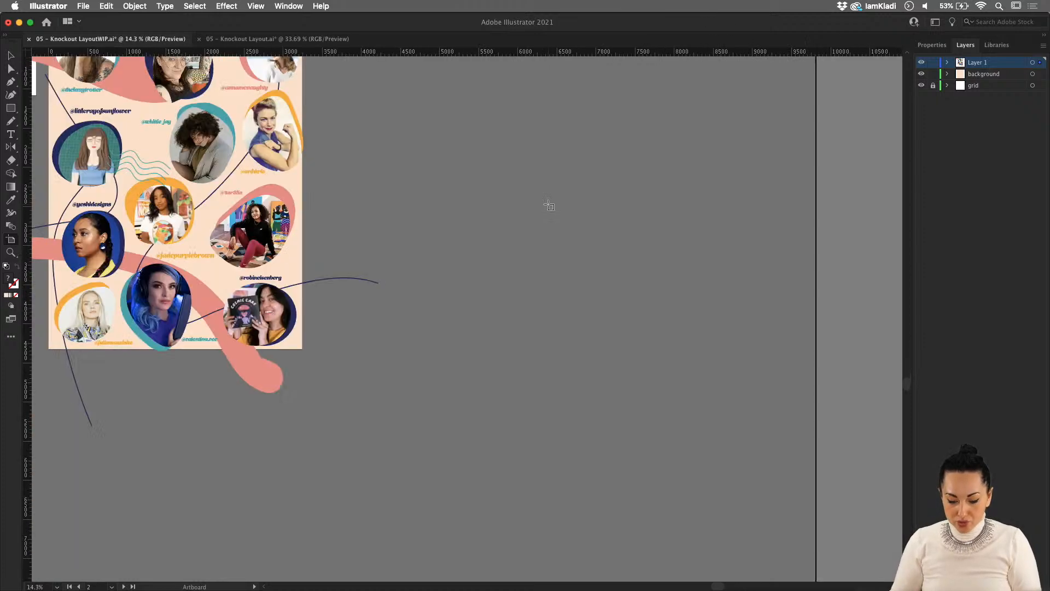
{"action": "scroll", "coordinate": [549, 204], "scroll_direction": "down", "scroll_amount": 9}
{"action": "scroll", "coordinate": [345, 151], "scroll_direction": "up", "scroll_amount": 3}
{"action": "left_click_drag", "start_coordinate": [376, 185], "coordinate": [430, 398]}
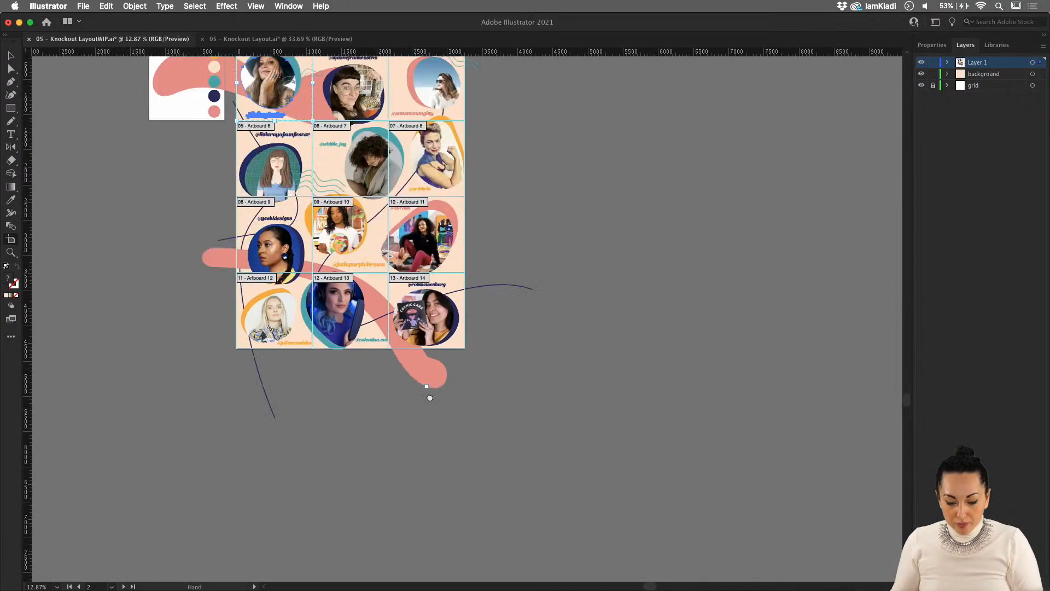
{"action": "scroll", "coordinate": [430, 350], "scroll_direction": "up", "scroll_amount": 3}
{"action": "left_click_drag", "start_coordinate": [432, 302], "coordinate": [516, 417]}
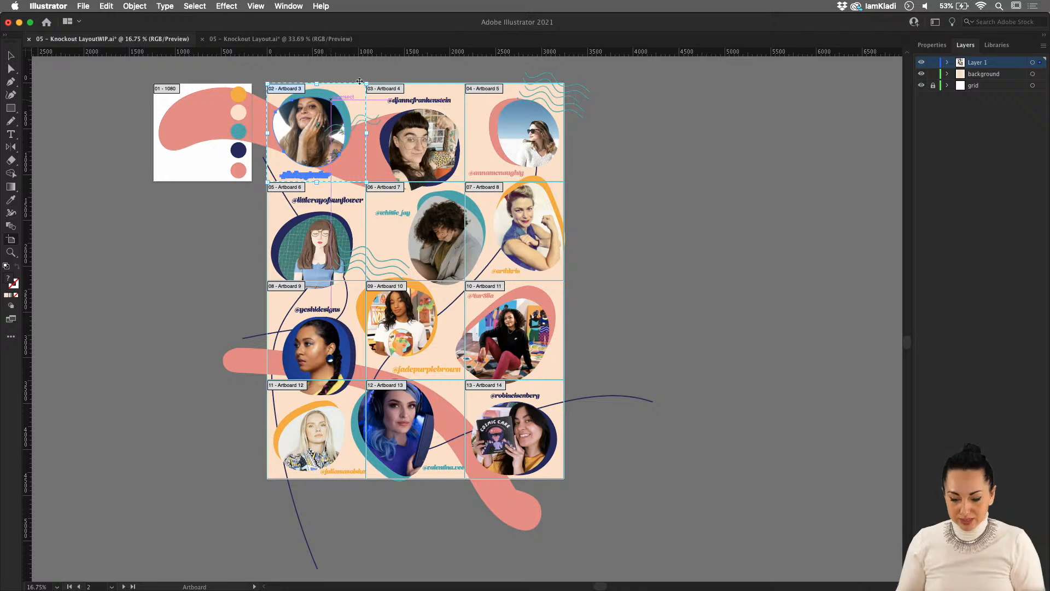
Switch between the Selection and Artboard tools, selecting the photo in the top-left tile
{"action": "key", "text": "v"}
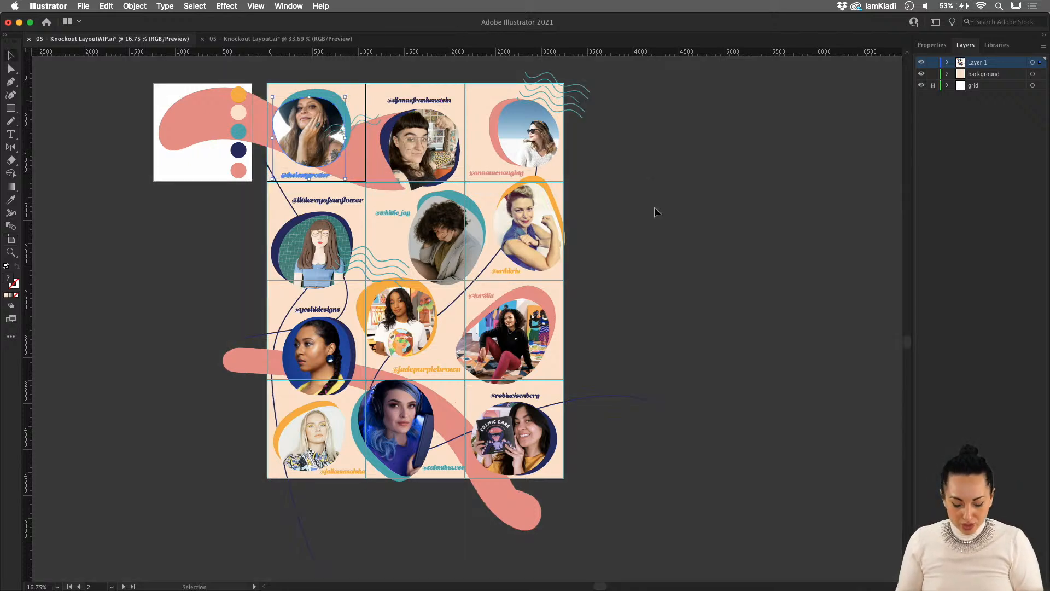
{"action": "left_click", "coordinate": [597, 261]}
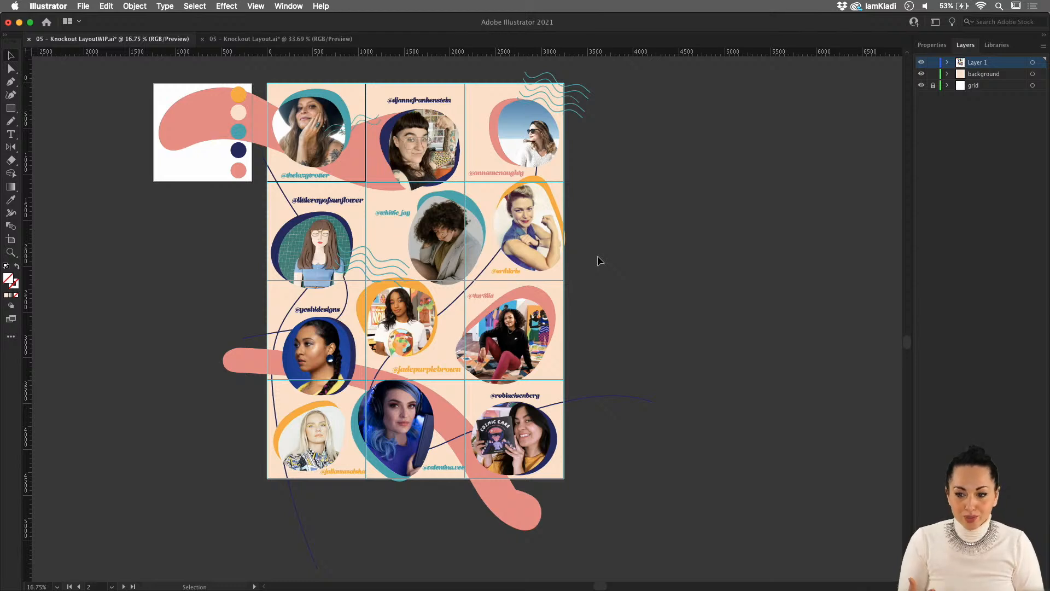
{"action": "left_click", "coordinate": [11, 239]}
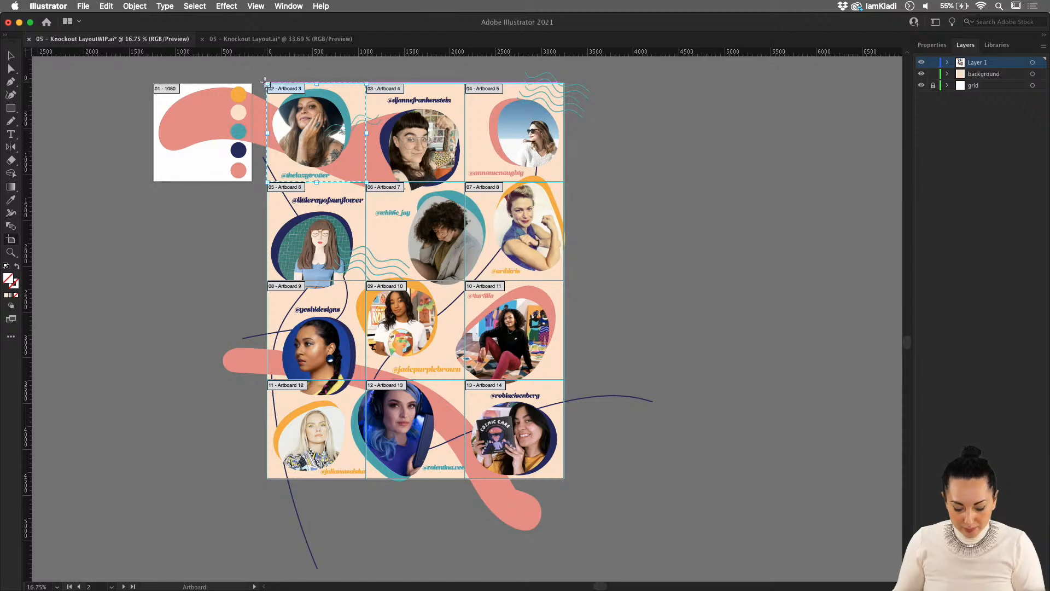
{"action": "key", "text": "v"}
{"action": "left_click", "coordinate": [298, 143]}
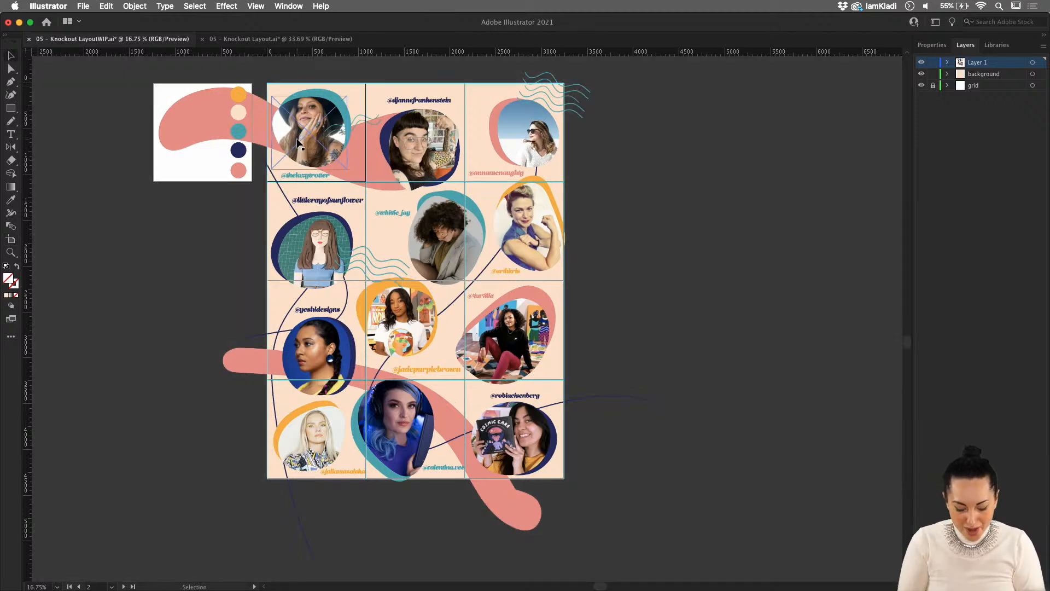
{"action": "left_click", "coordinate": [10, 240]}
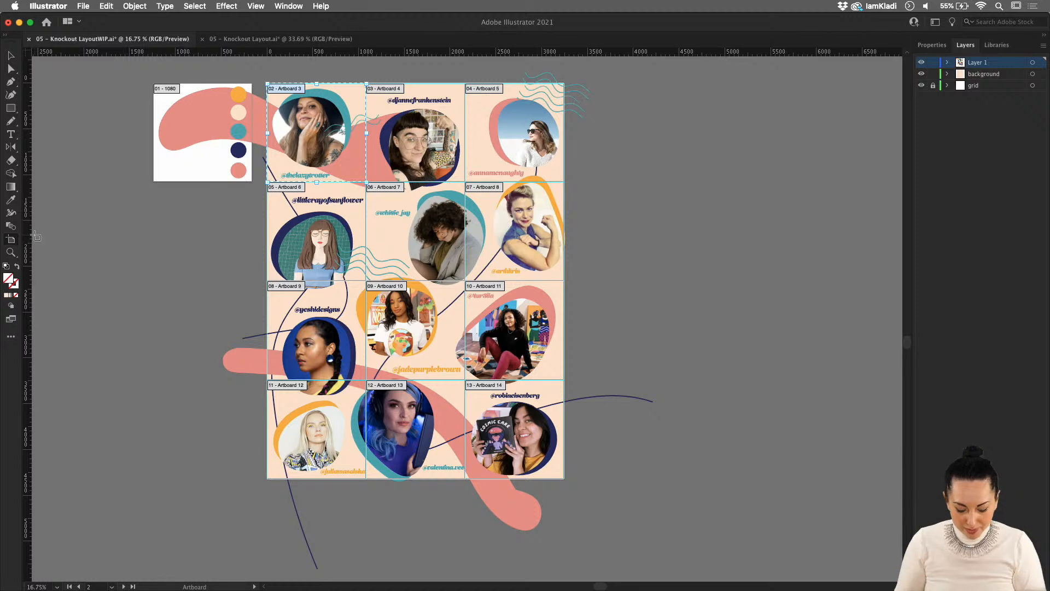
Dismiss the no-results alert, delete the stray artboard over the top-left tile, and select artboards 3–14
{"action": "key", "text": "super+4"}
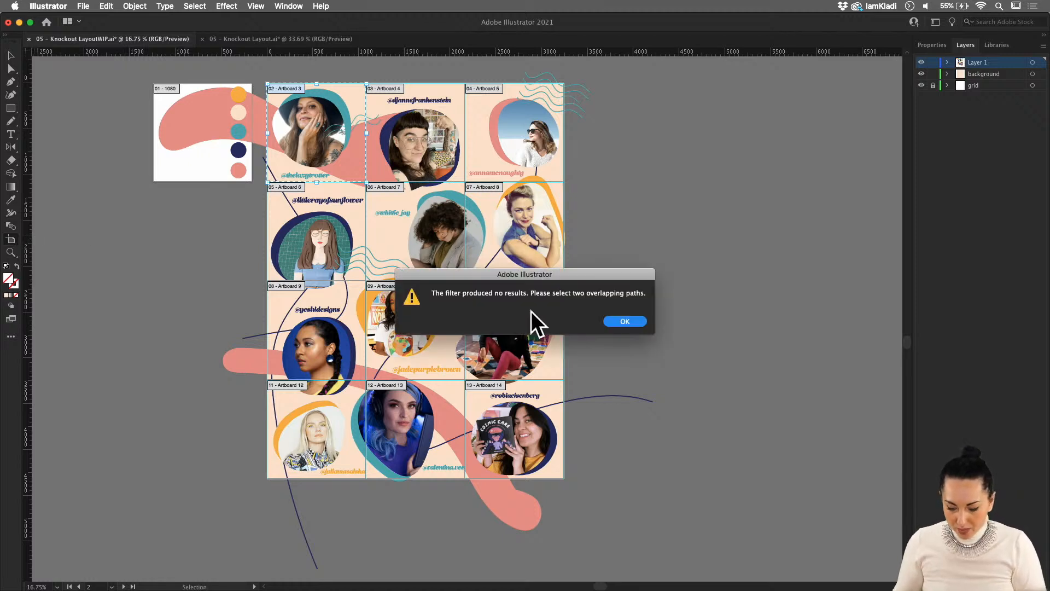
{"action": "left_click", "coordinate": [620, 321]}
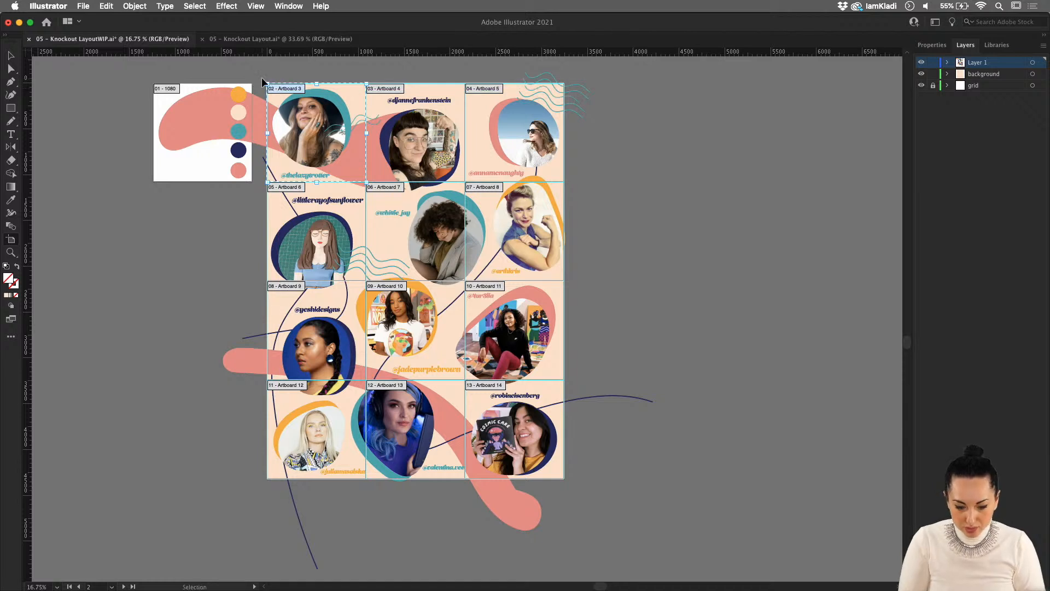
{"action": "left_click_drag", "start_coordinate": [261, 77], "coordinate": [329, 224]}
{"action": "key", "text": "Delete"}
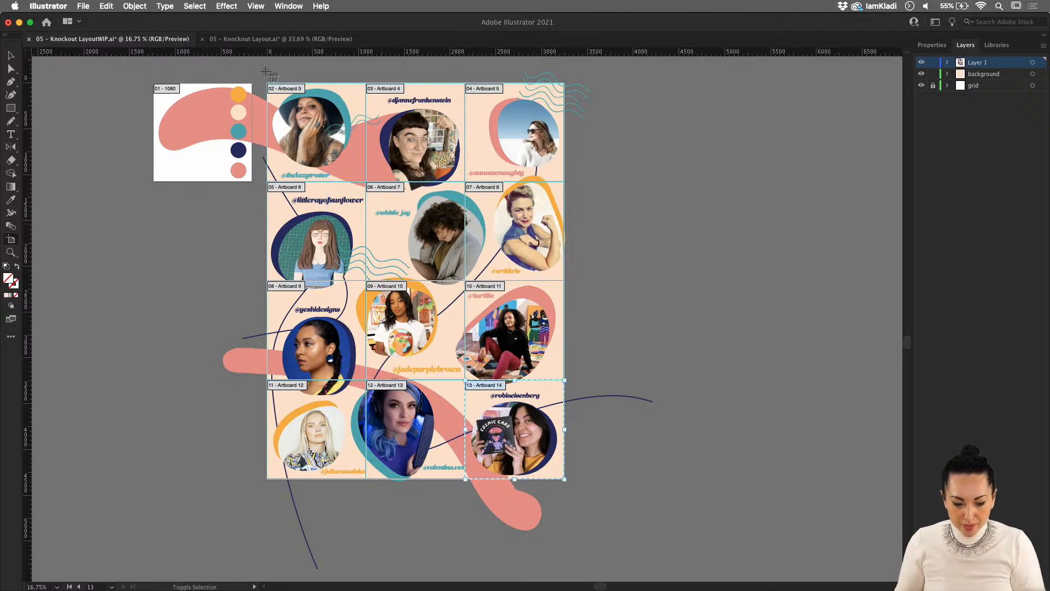
{"action": "left_click_drag", "start_coordinate": [263, 77], "coordinate": [568, 479]}
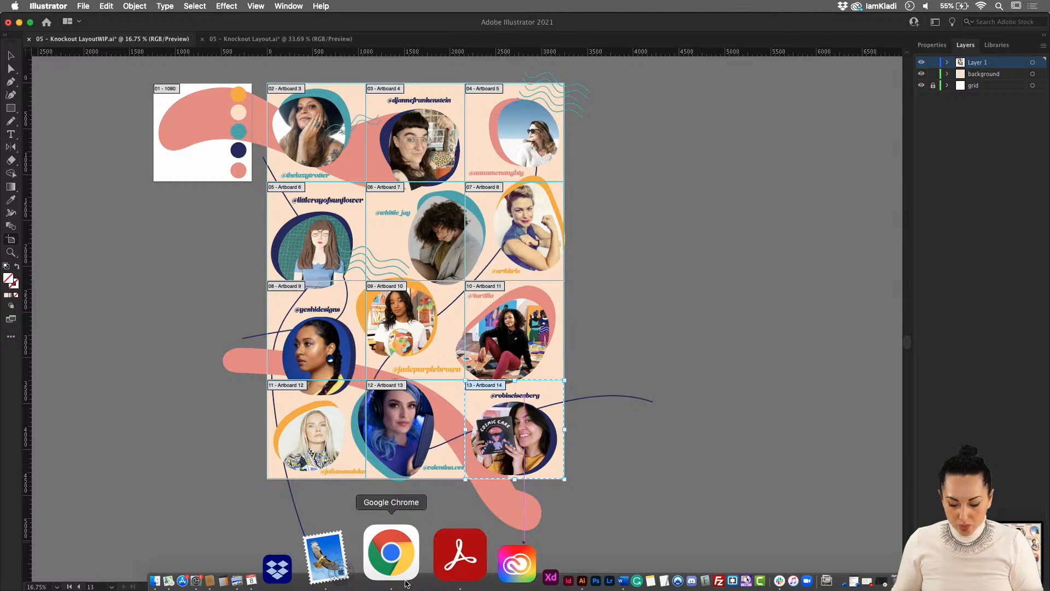
Bring Chrome to the front on the Discord #challenge channel tab
{"action": "left_click", "coordinate": [408, 558]}
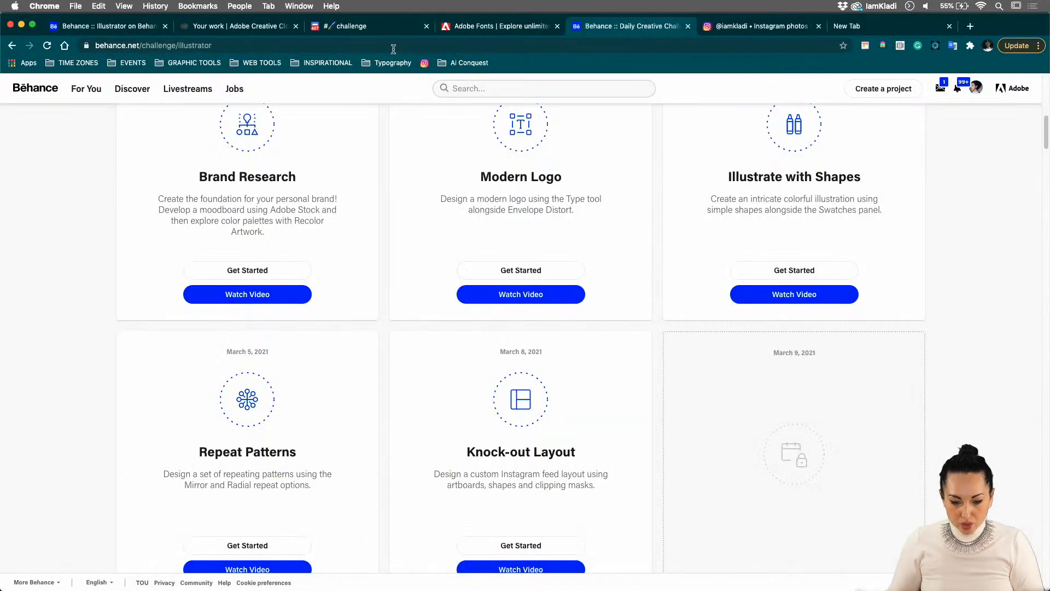
{"action": "left_click", "coordinate": [382, 30]}
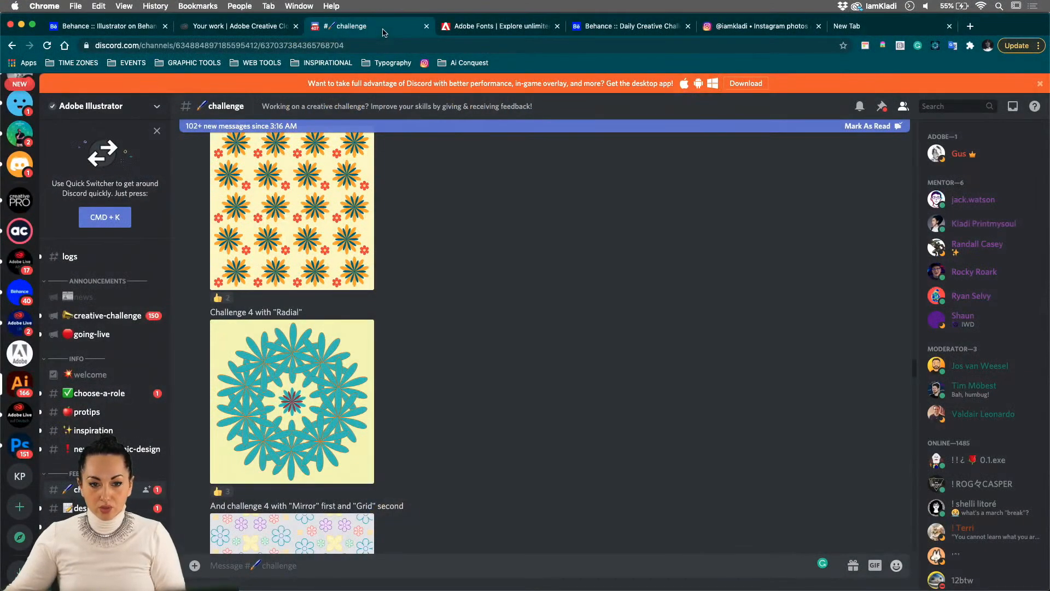
Upload the 19.53.27 layout screenshot to the channel with the comment 'challenge 5'
{"action": "left_click", "coordinate": [194, 566]}
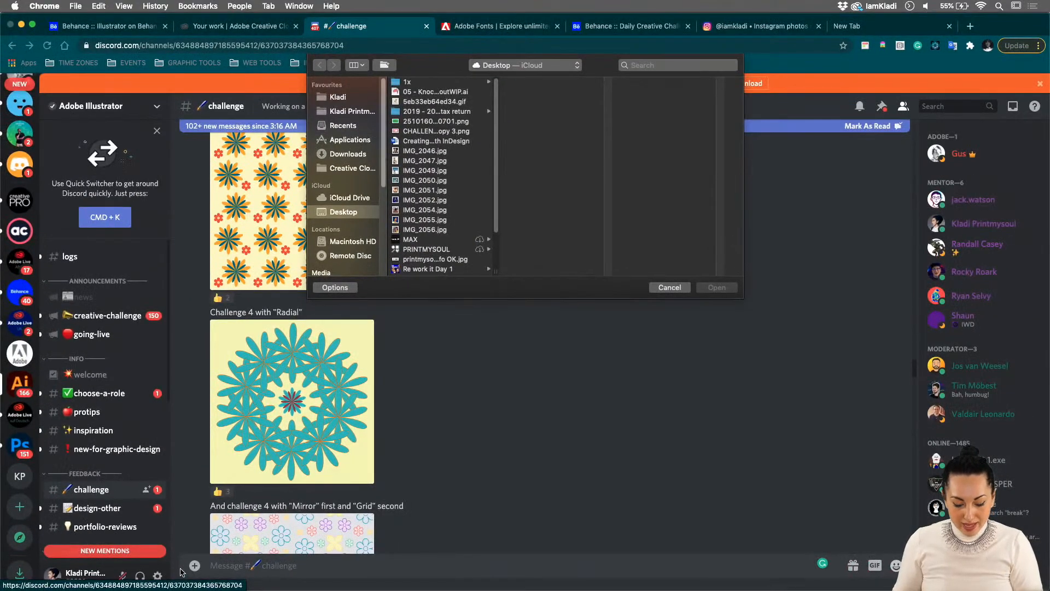
{"action": "left_click", "coordinate": [461, 103]}
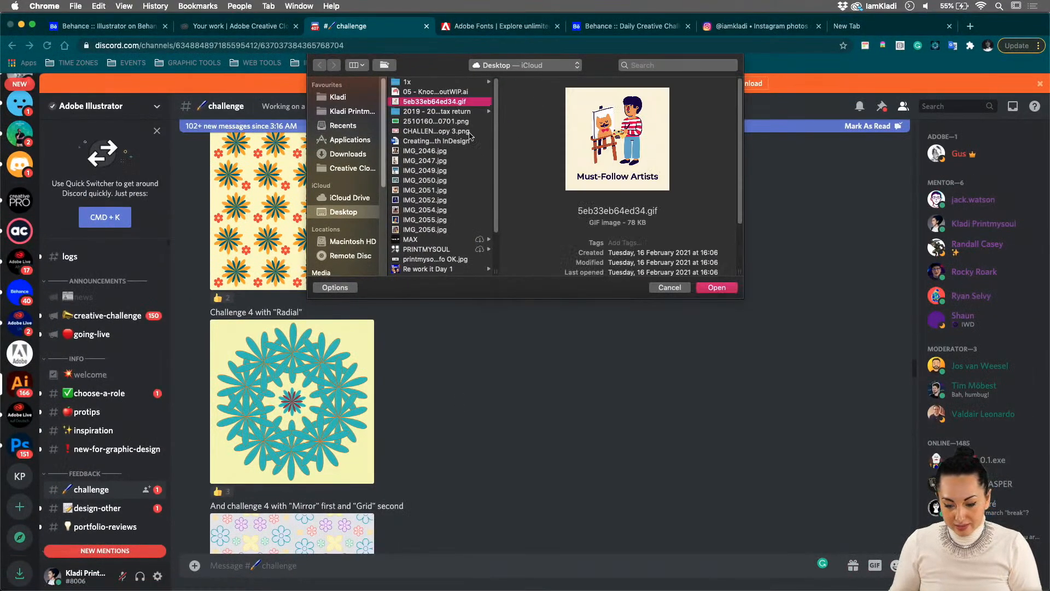
{"action": "scroll", "coordinate": [446, 220], "scroll_direction": "down", "scroll_amount": 2}
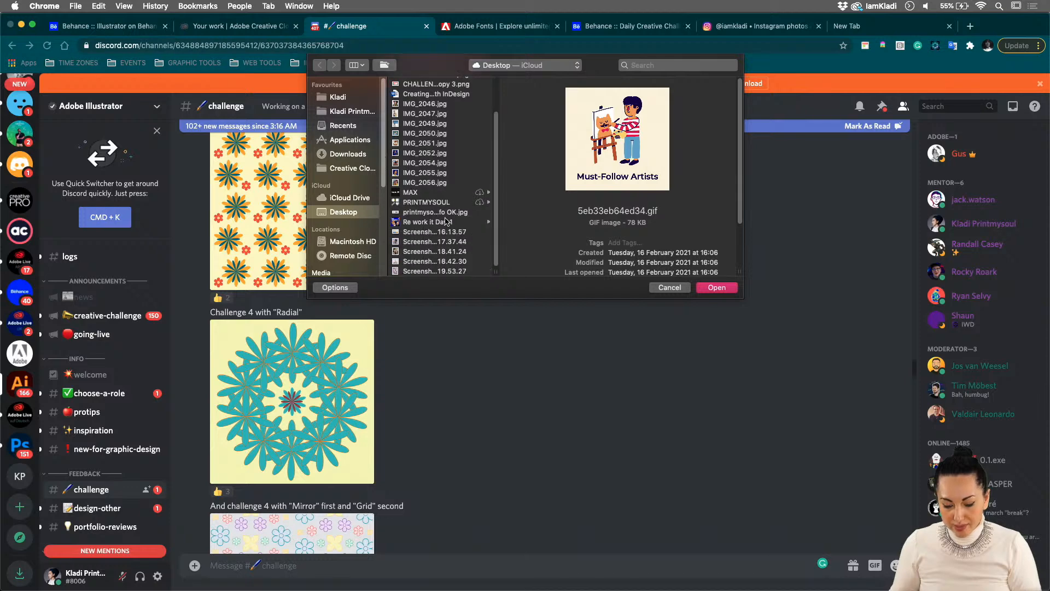
{"action": "left_click", "coordinate": [439, 270]}
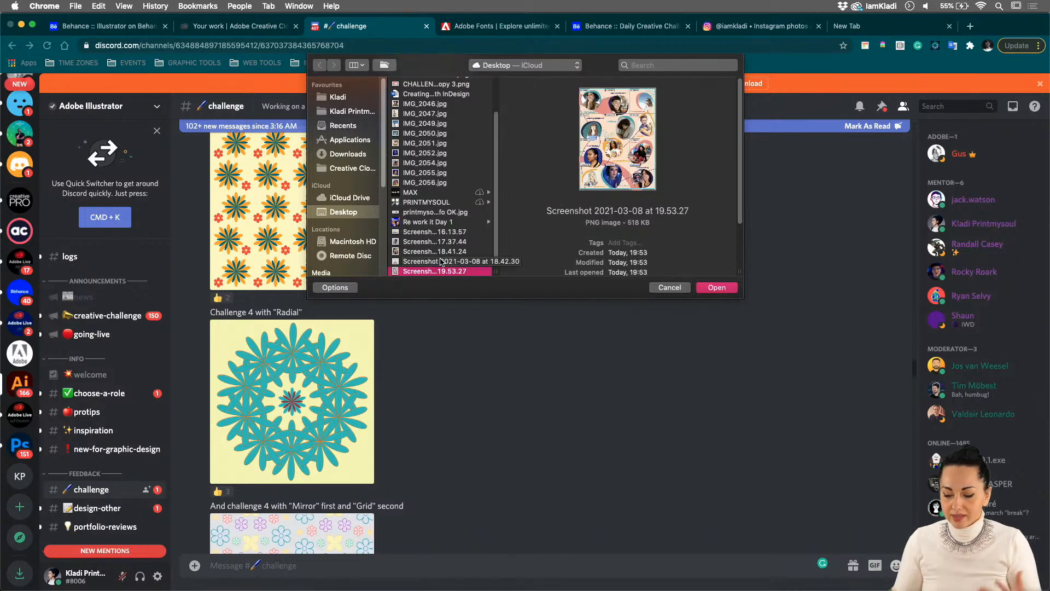
{"action": "left_click", "coordinate": [717, 287]}
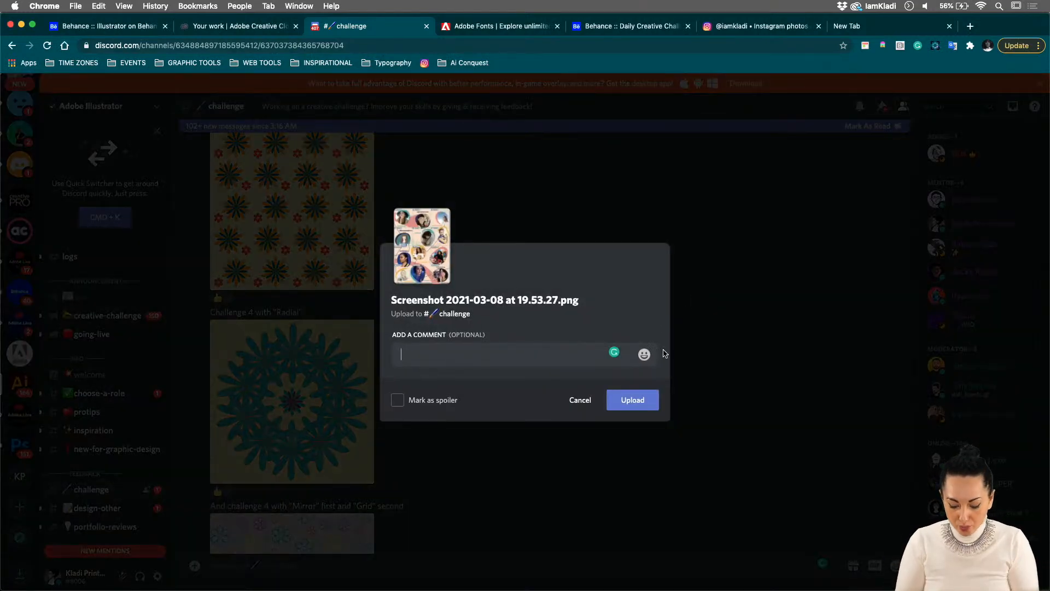
{"action": "type", "text": "challenge 5"}
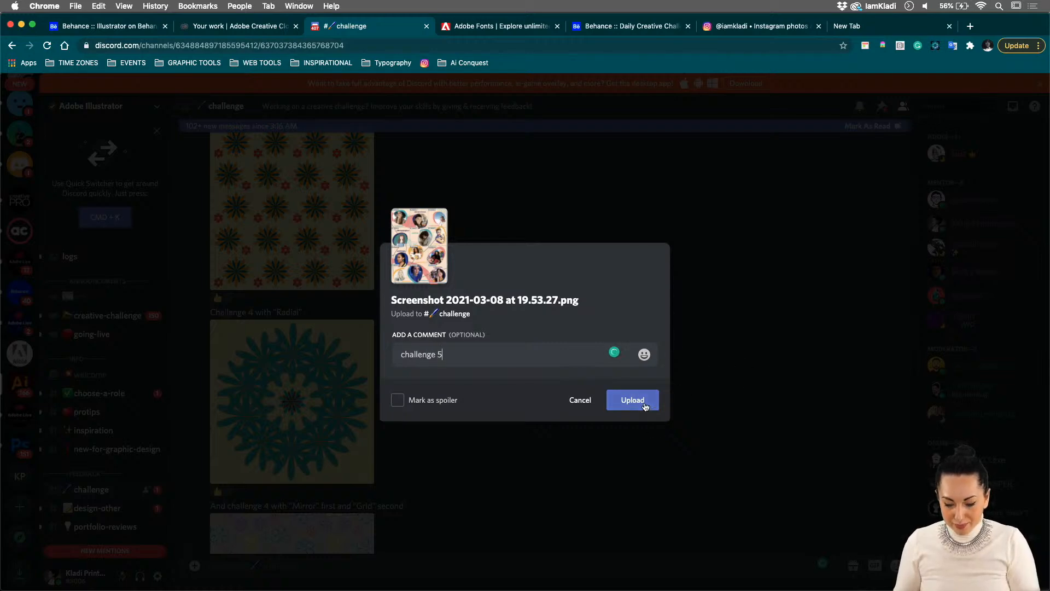
{"action": "left_click", "coordinate": [633, 400]}
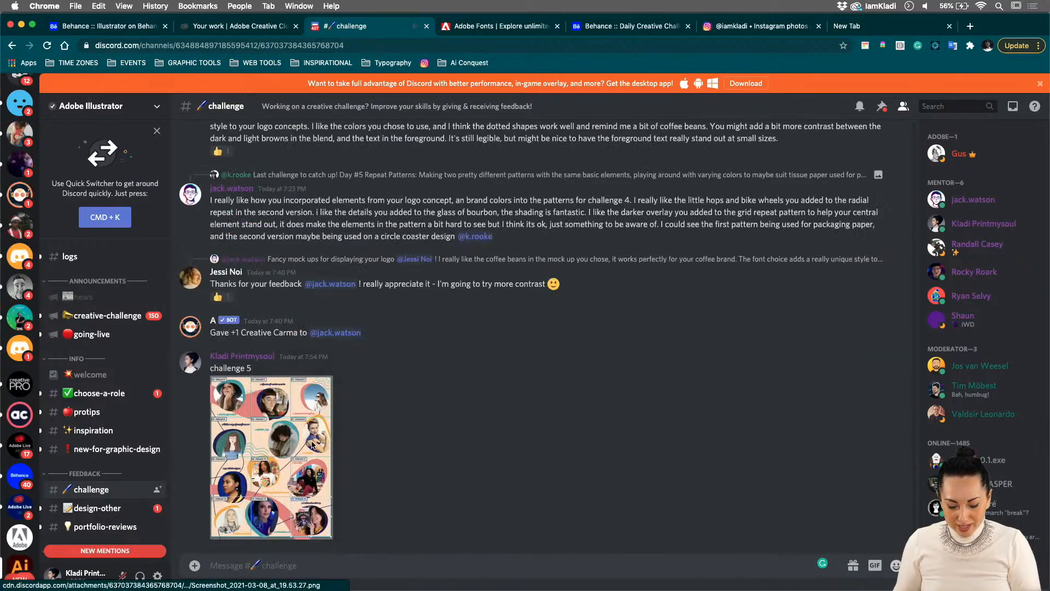
View the posted image enlarged, close it, and go to the Behance challenge tab
{"action": "left_click", "coordinate": [313, 444]}
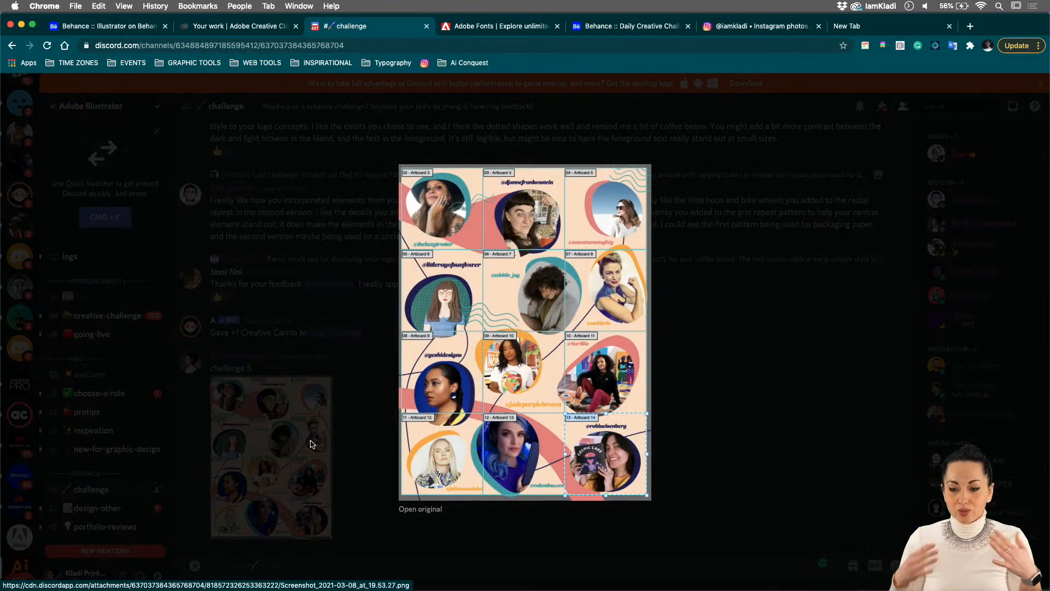
{"action": "left_click", "coordinate": [692, 336]}
{"action": "left_click", "coordinate": [633, 25]}
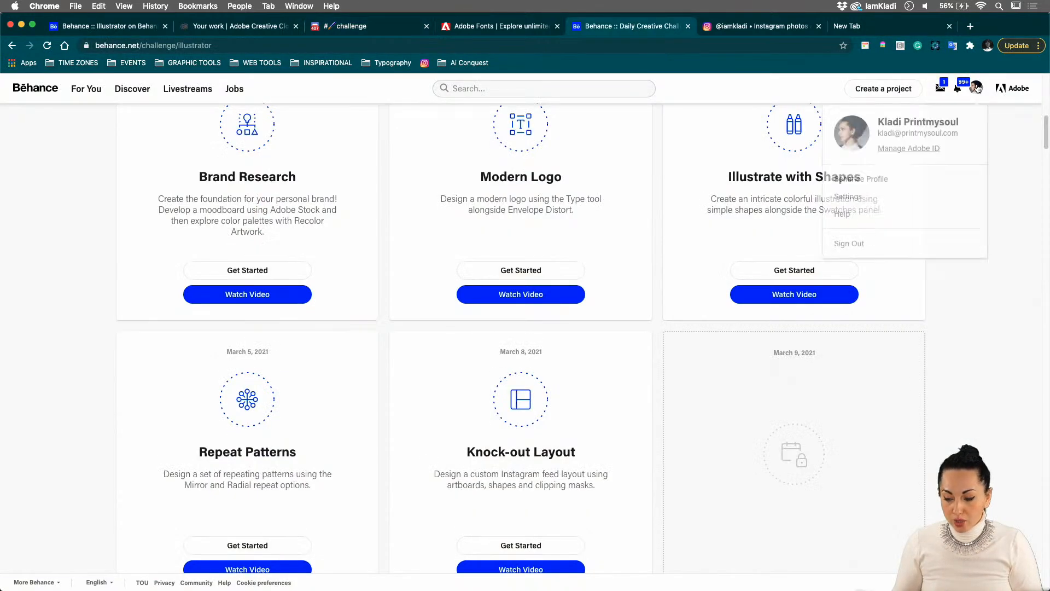
Edit the first project on the Behance profile and upload the latest layout screenshot as an image
{"action": "left_click", "coordinate": [980, 93]}
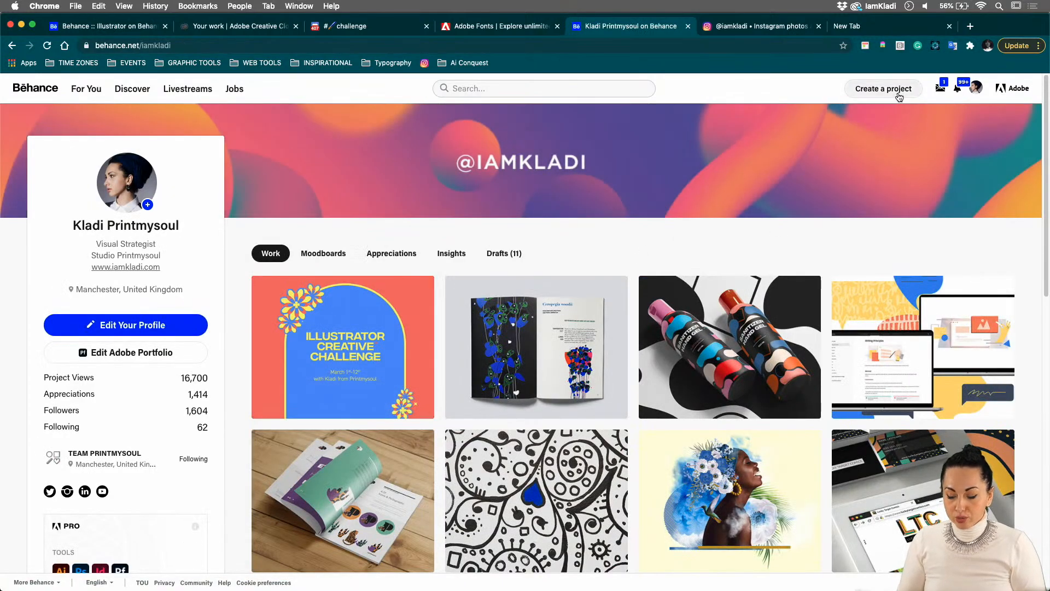
{"action": "left_click", "coordinate": [290, 296]}
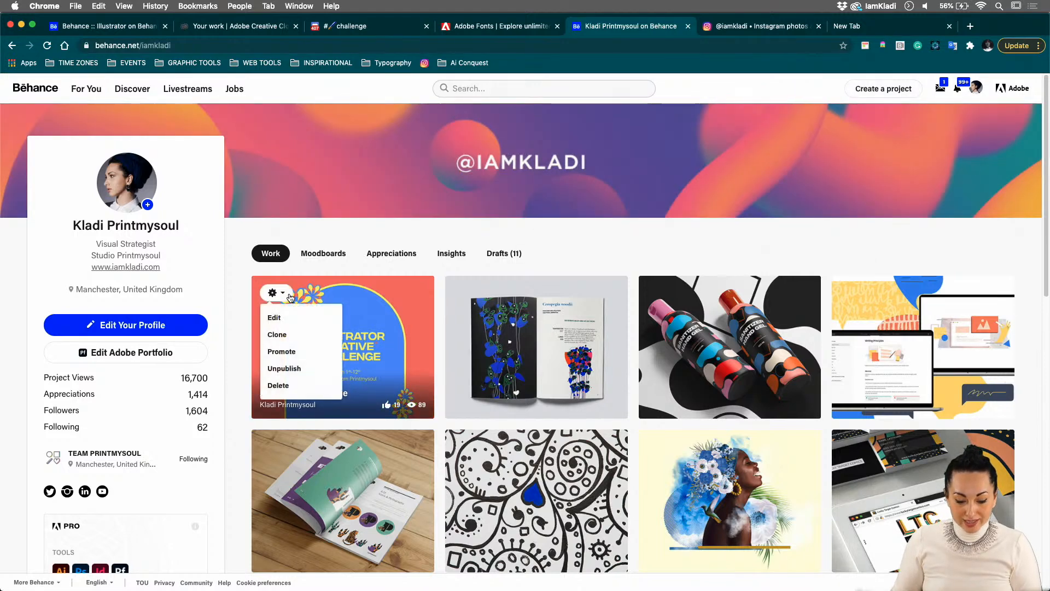
{"action": "left_click", "coordinate": [275, 317]}
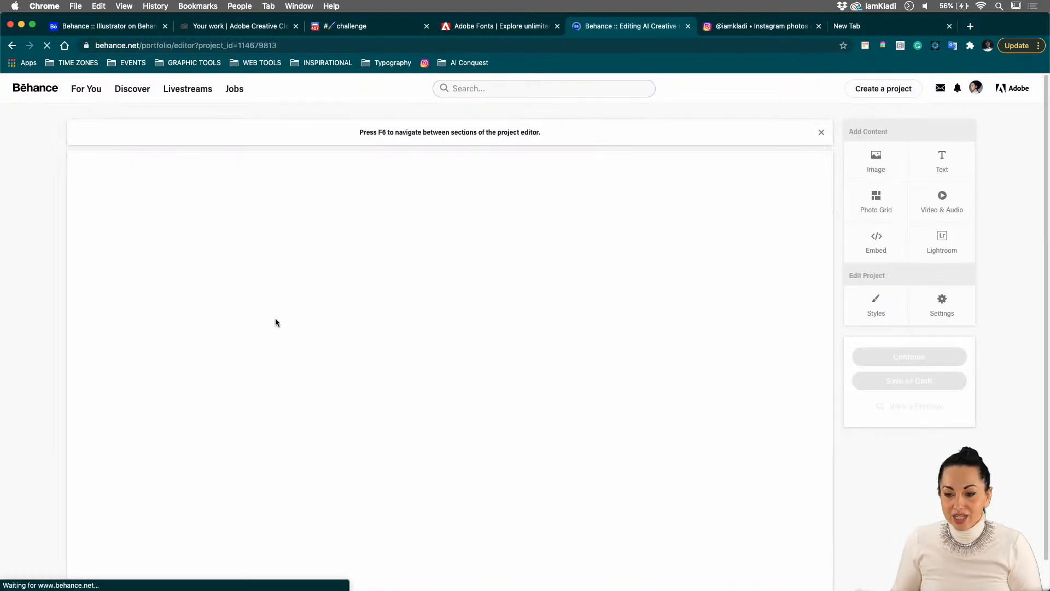
{"action": "left_click", "coordinate": [874, 160]}
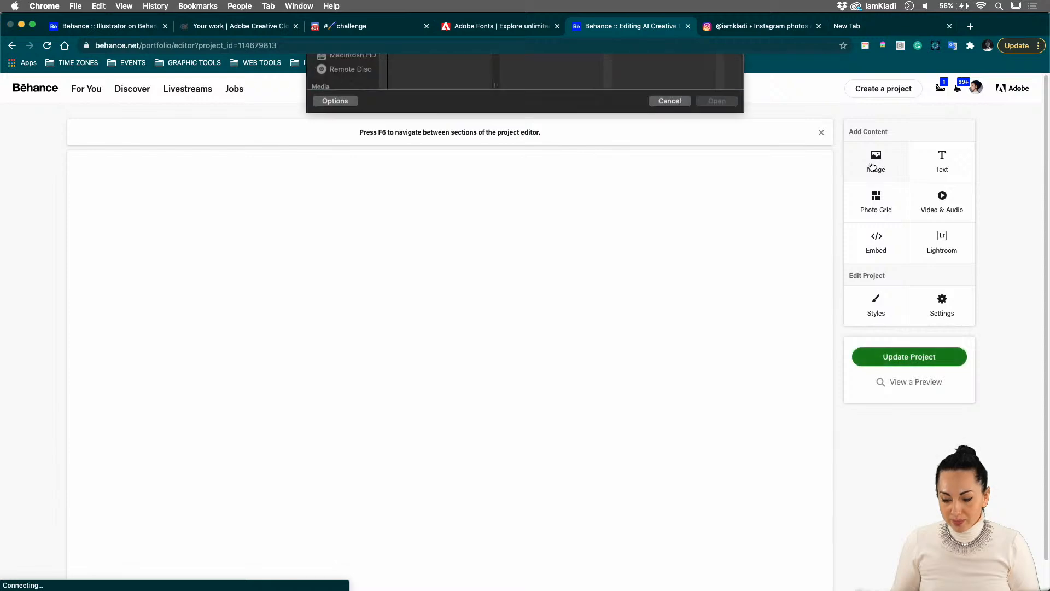
{"action": "scroll", "coordinate": [443, 203], "scroll_direction": "down", "scroll_amount": 1}
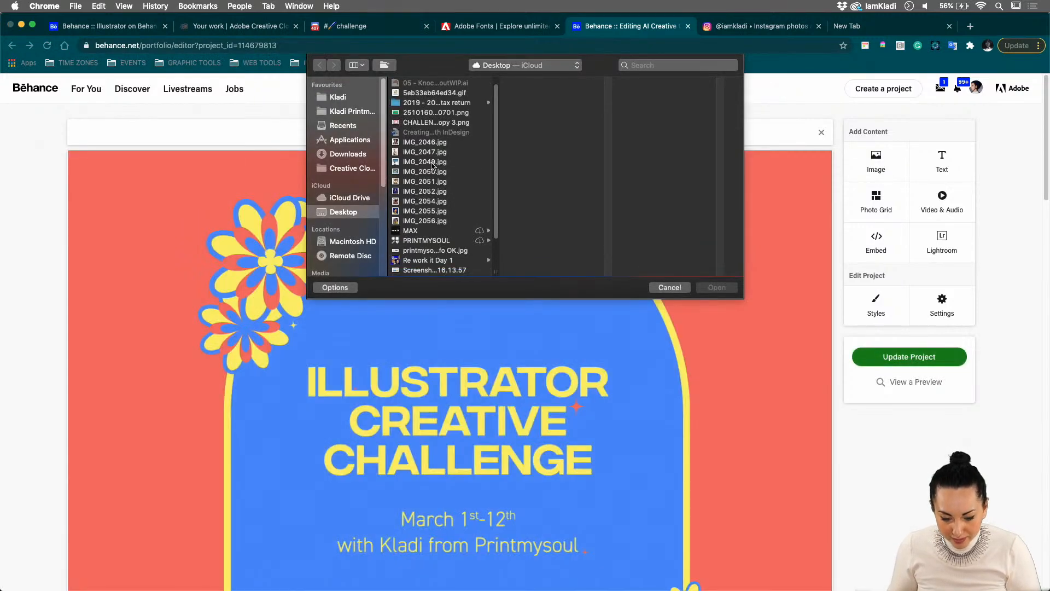
{"action": "scroll", "coordinate": [447, 193], "scroll_direction": "down", "scroll_amount": 4}
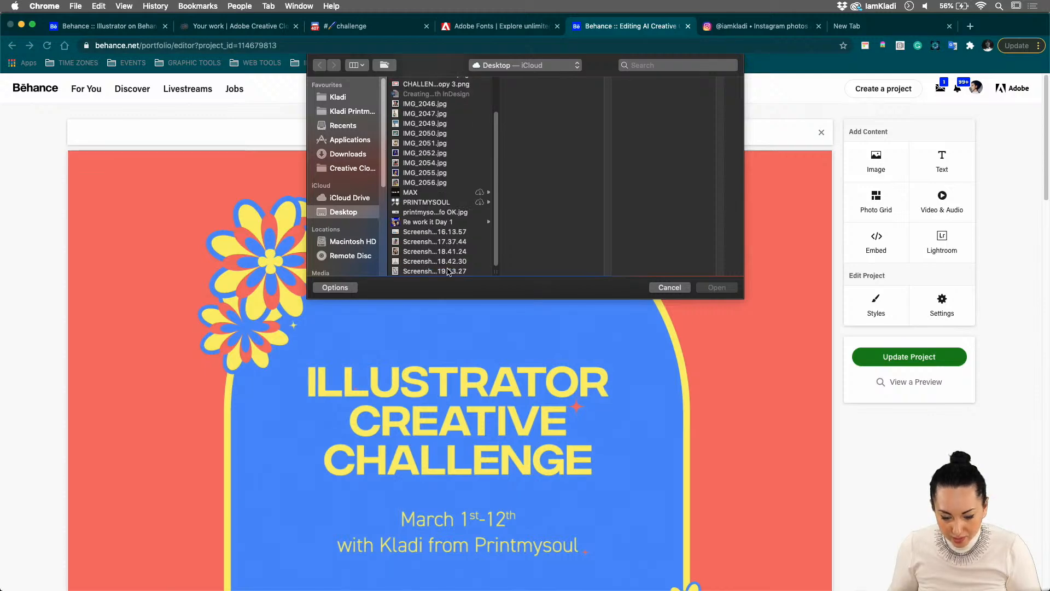
{"action": "left_click", "coordinate": [447, 270]}
{"action": "left_click", "coordinate": [716, 287]}
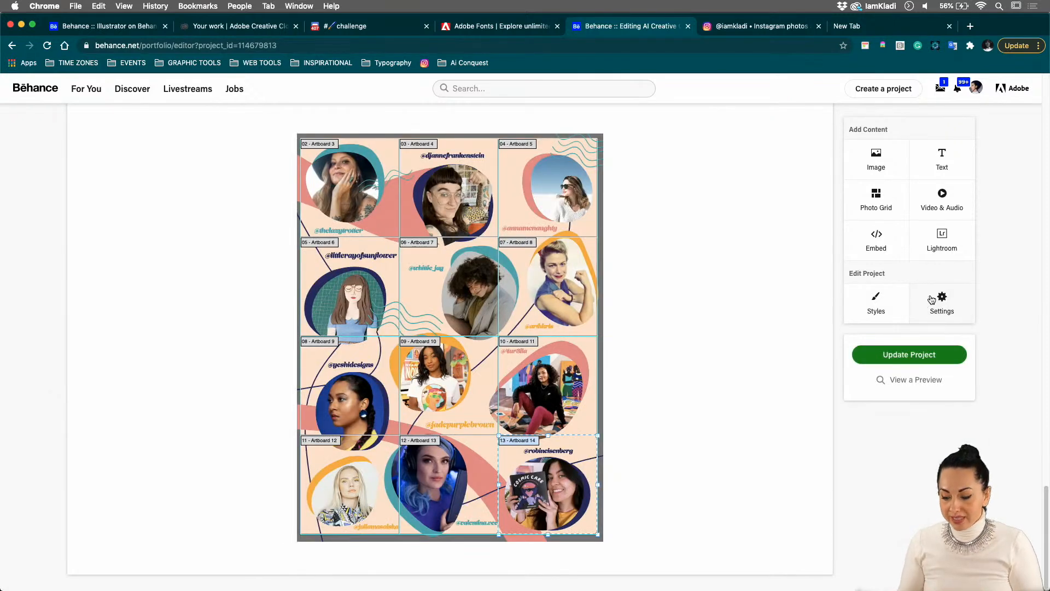
Add a tag in the project settings, then switch to the Illustrator challenges gallery
{"action": "left_click", "coordinate": [943, 298]}
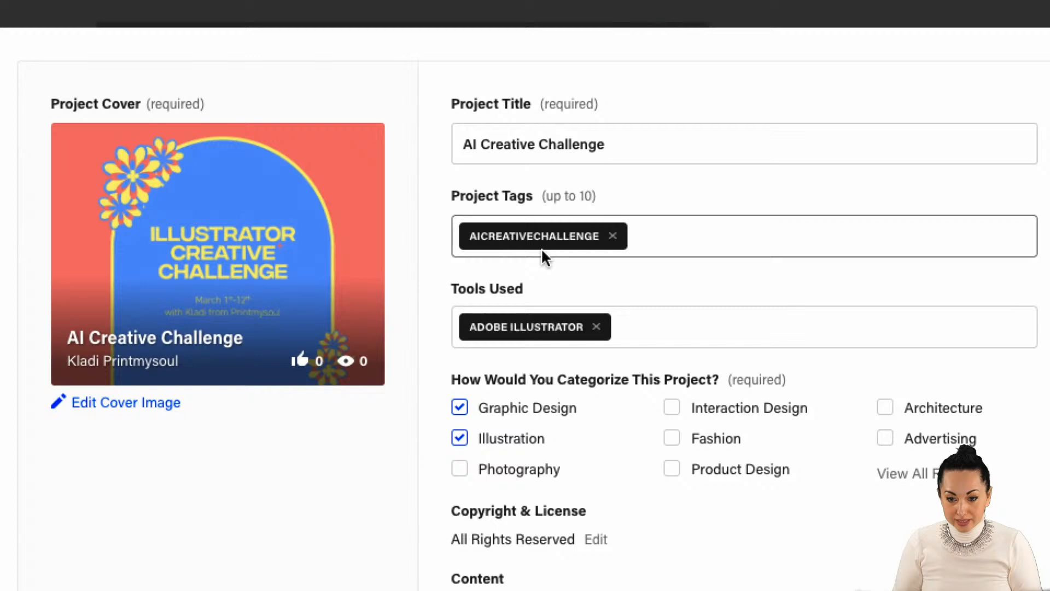
{"action": "left_click", "coordinate": [542, 248]}
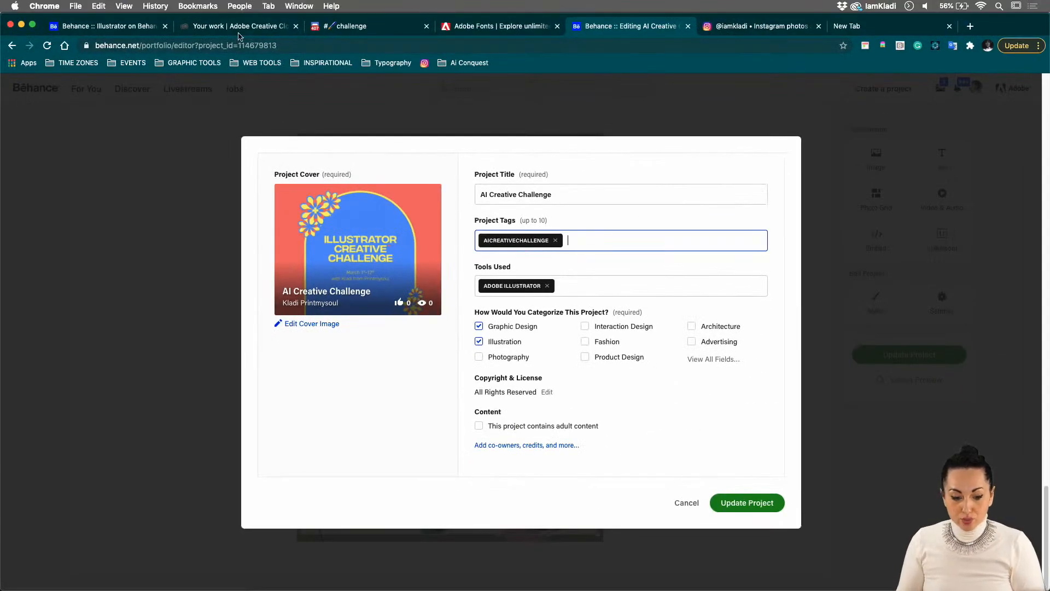
{"action": "left_click", "coordinate": [129, 31]}
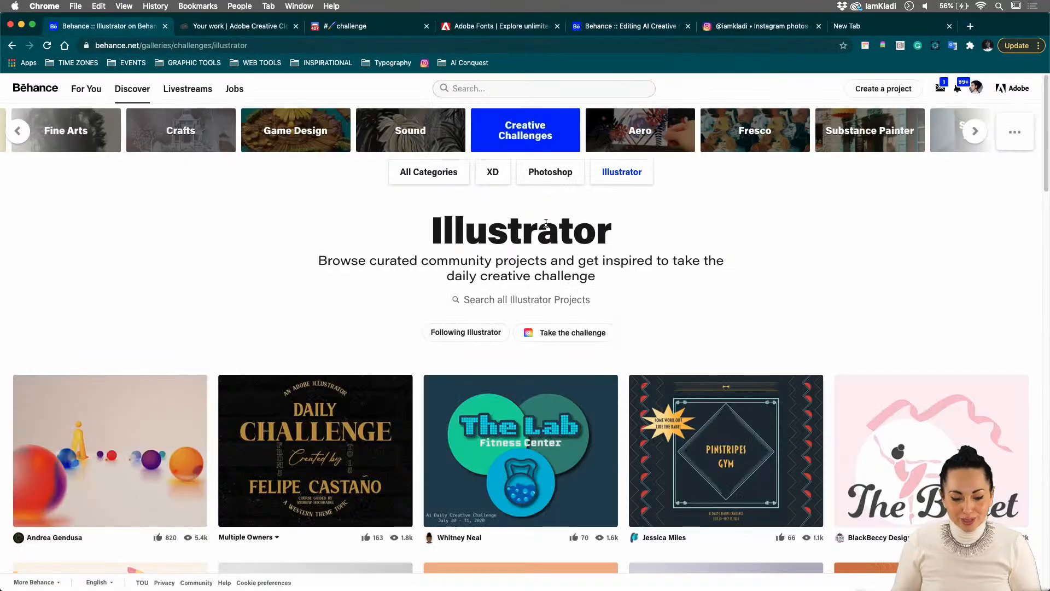